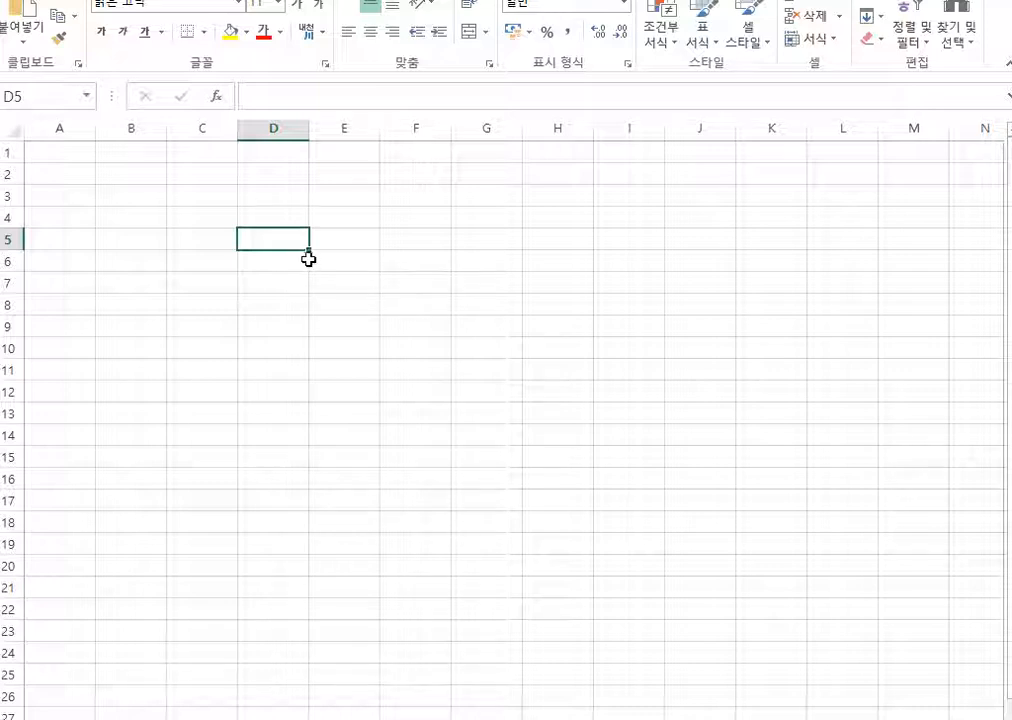
Enter 12/23 in cell D5, then enter the same value there a second time.
text(12)
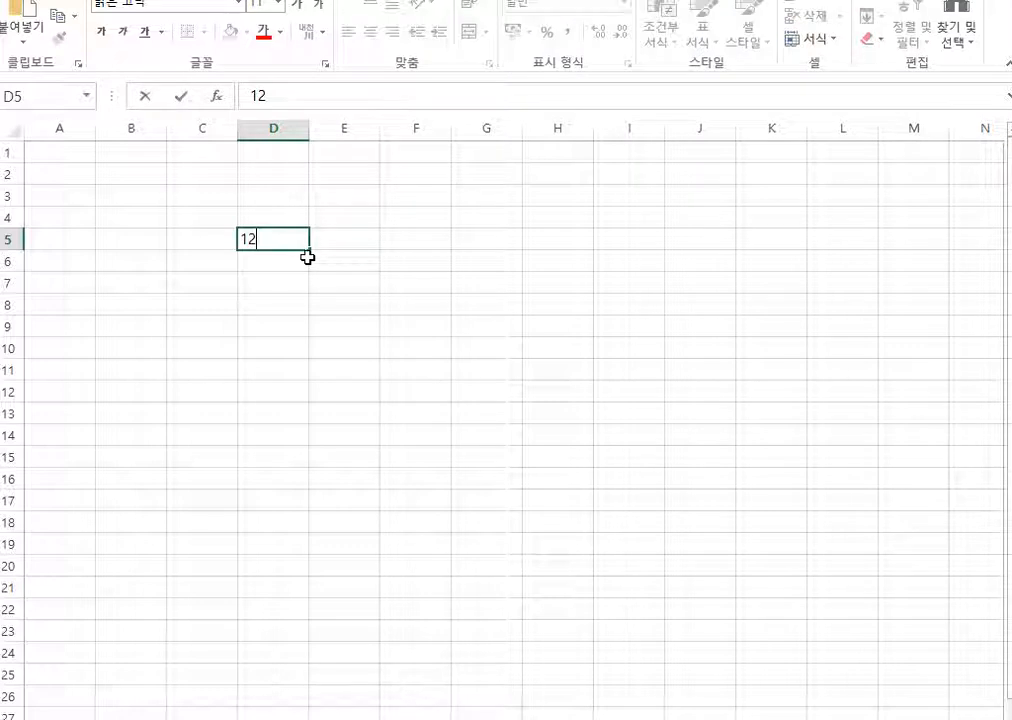
text(/23)
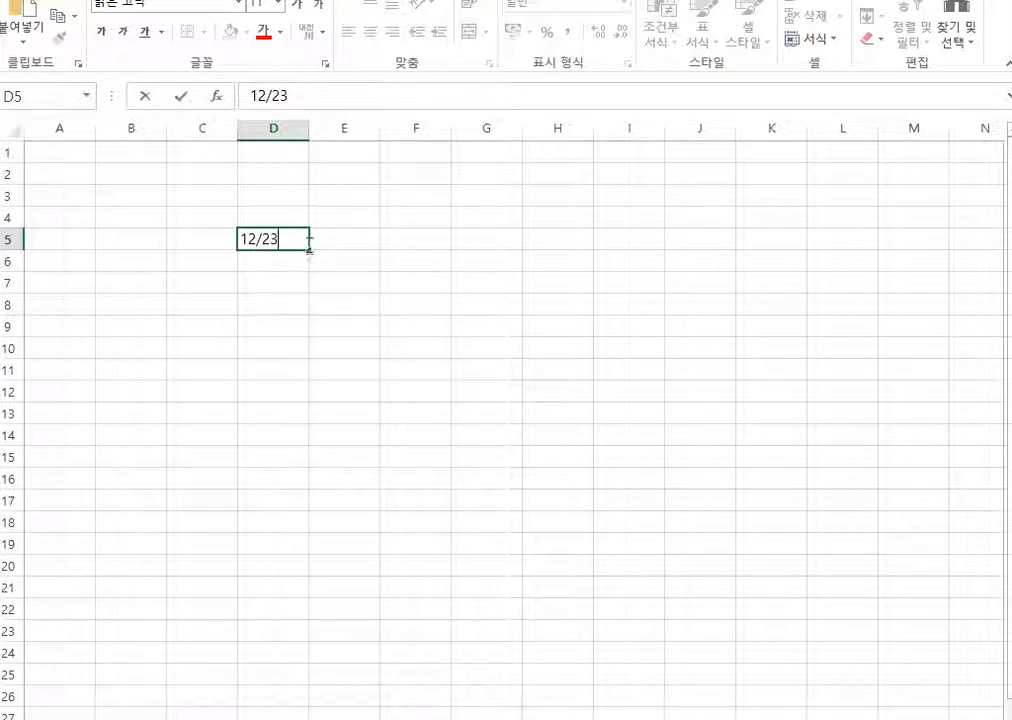
key(Return)
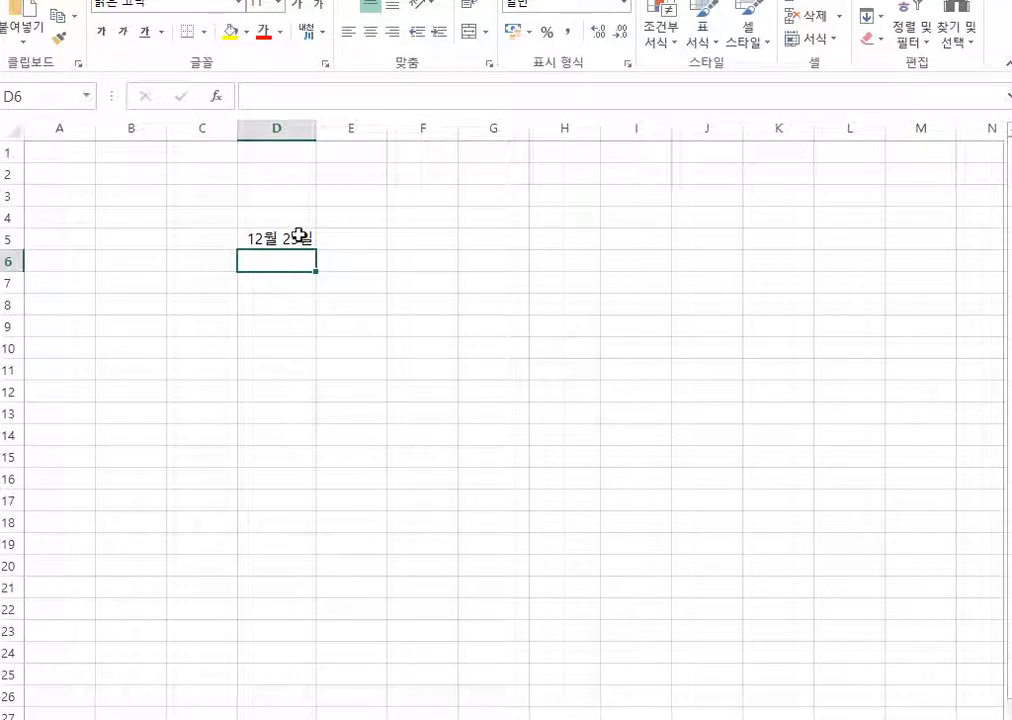
click(298, 239)
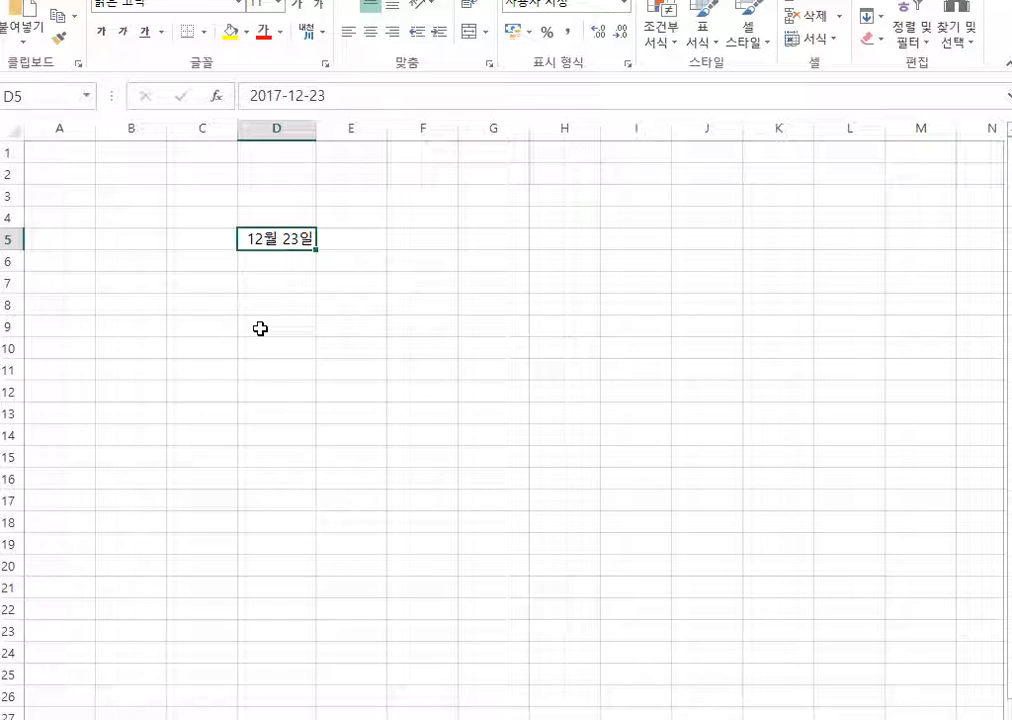
text(12/23)
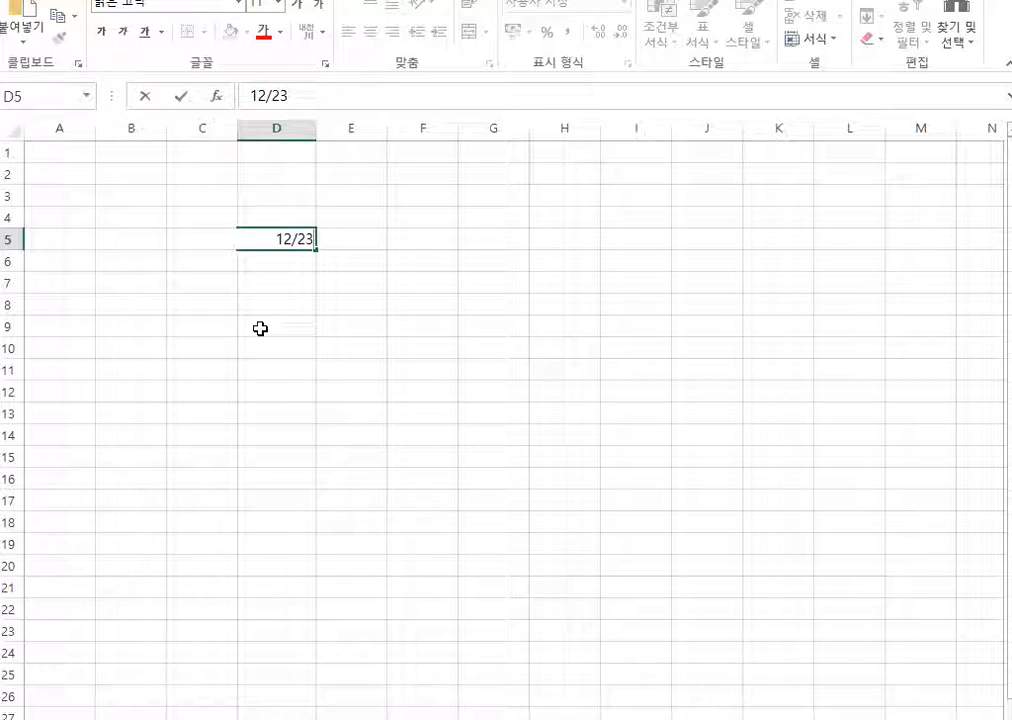
key(Return)
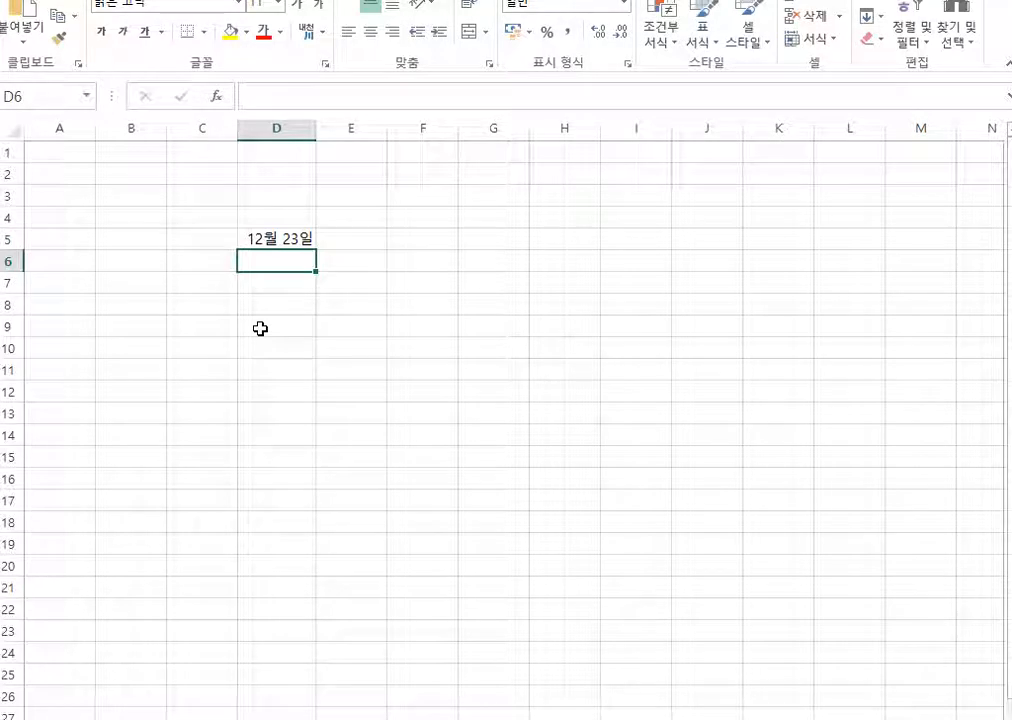
Apply the custom number format ?/? to cell D5.
click(292, 238)
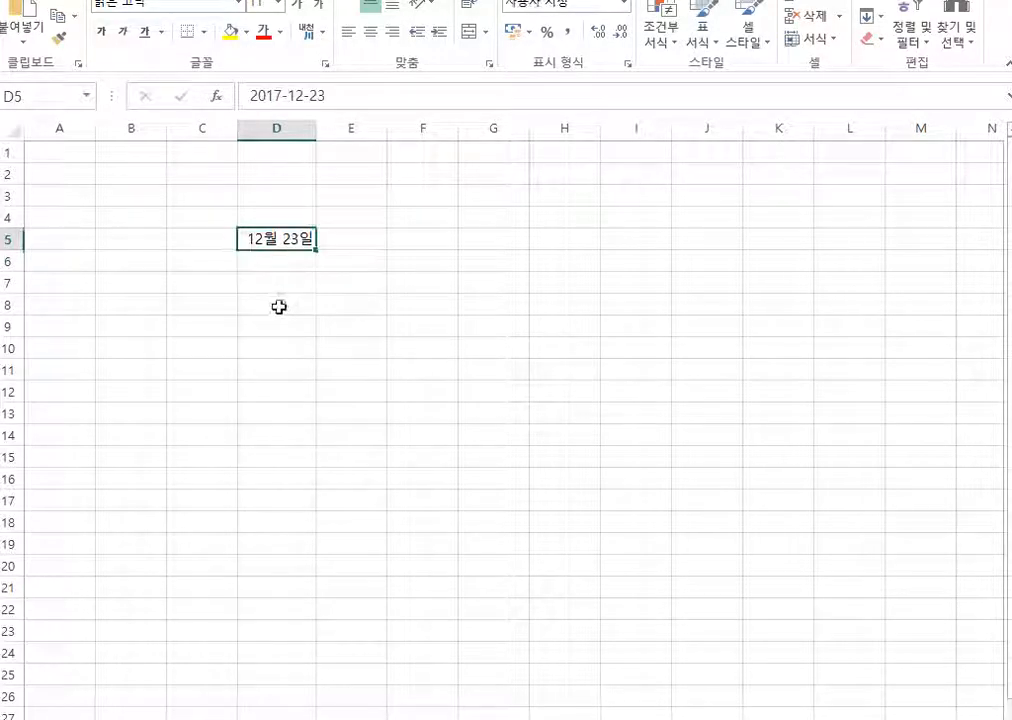
right_click(274, 241)
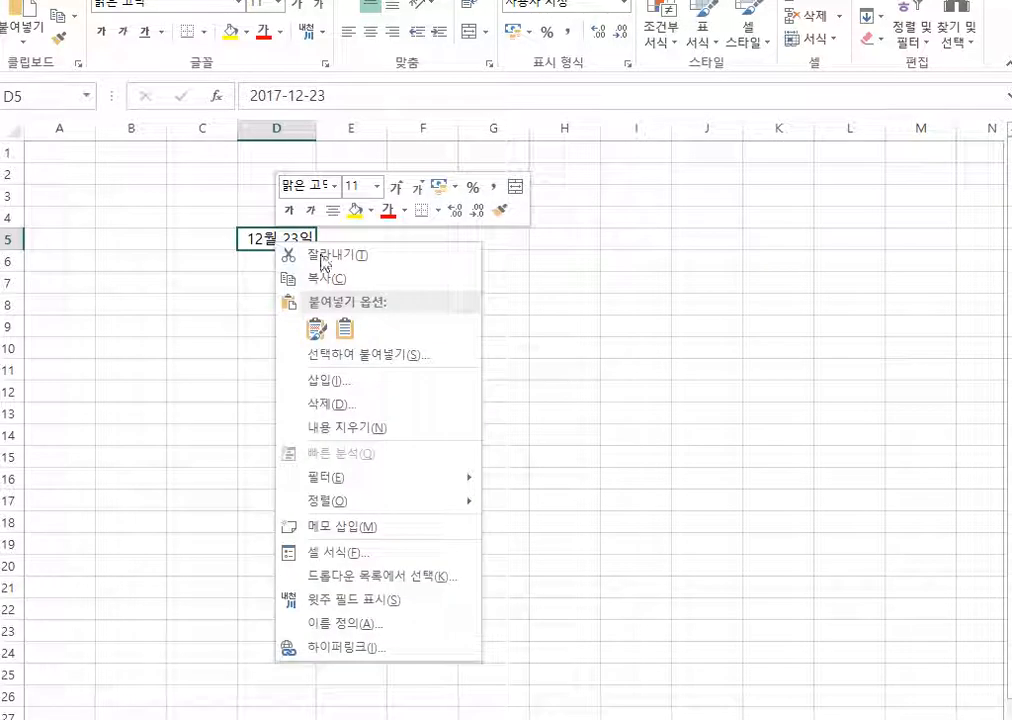
click(370, 553)
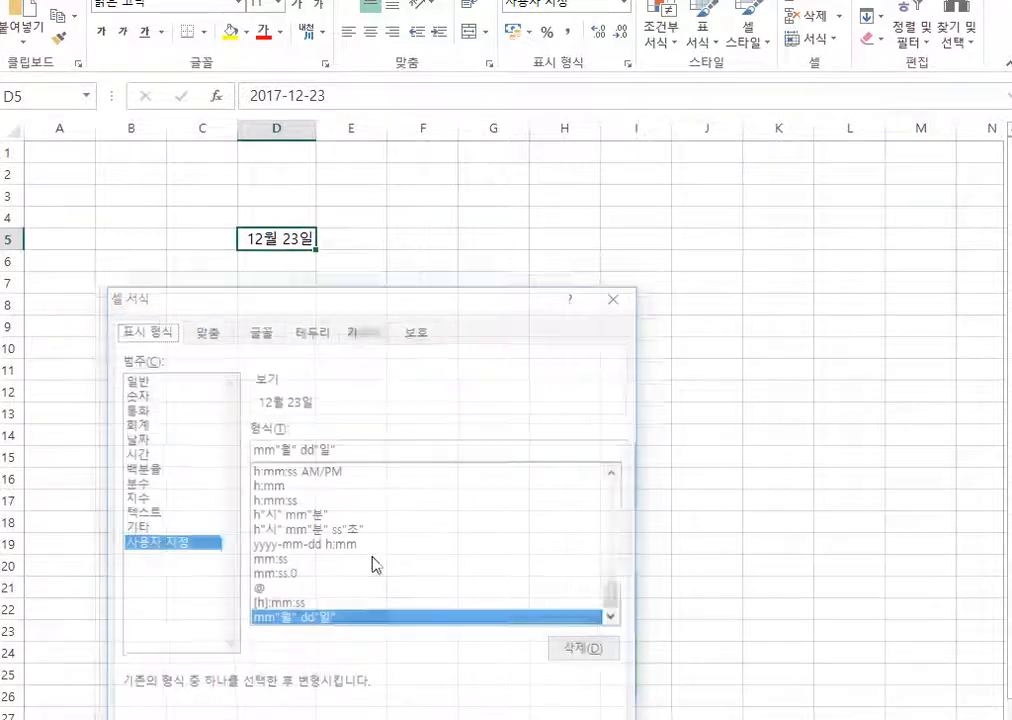
drag(354, 305, 388, 188)
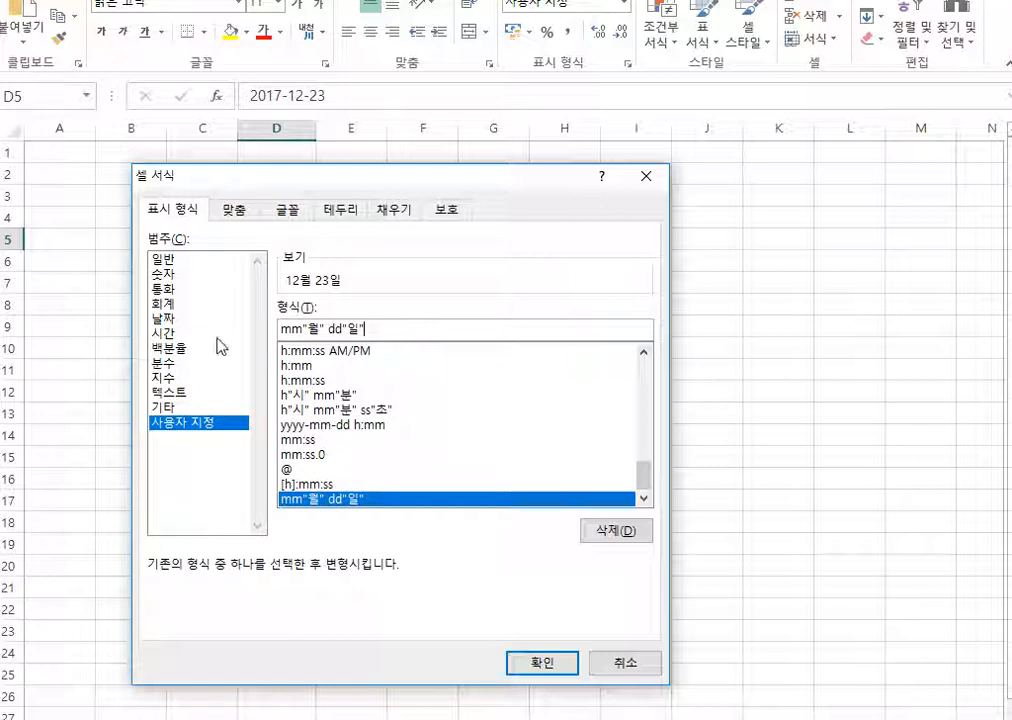
drag(400, 330, 150, 338)
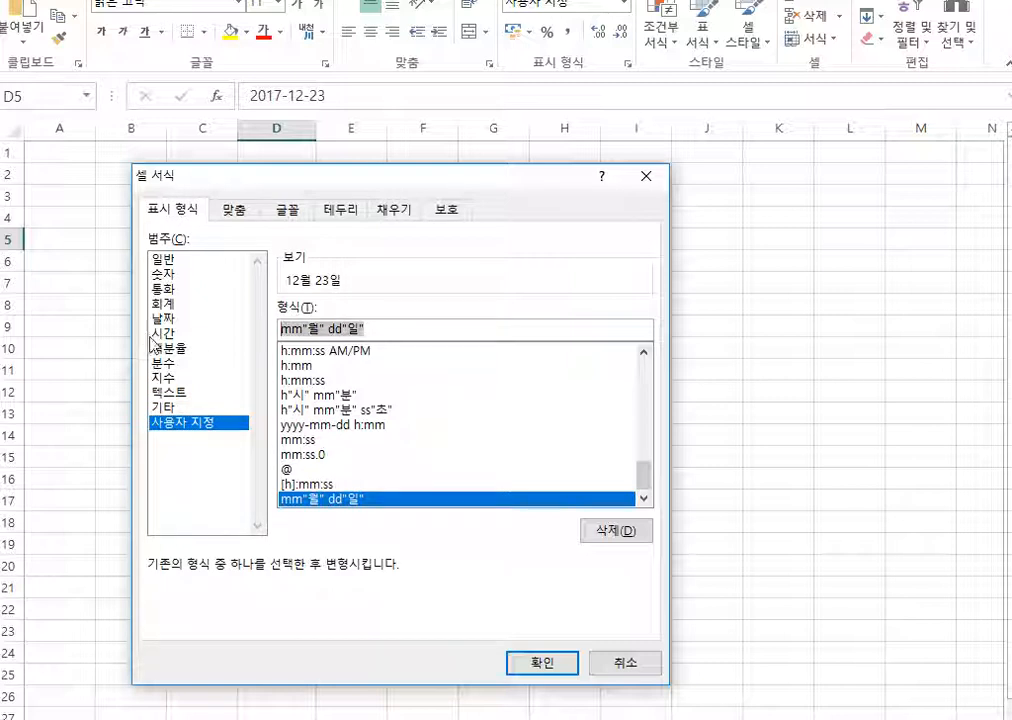
text(/)
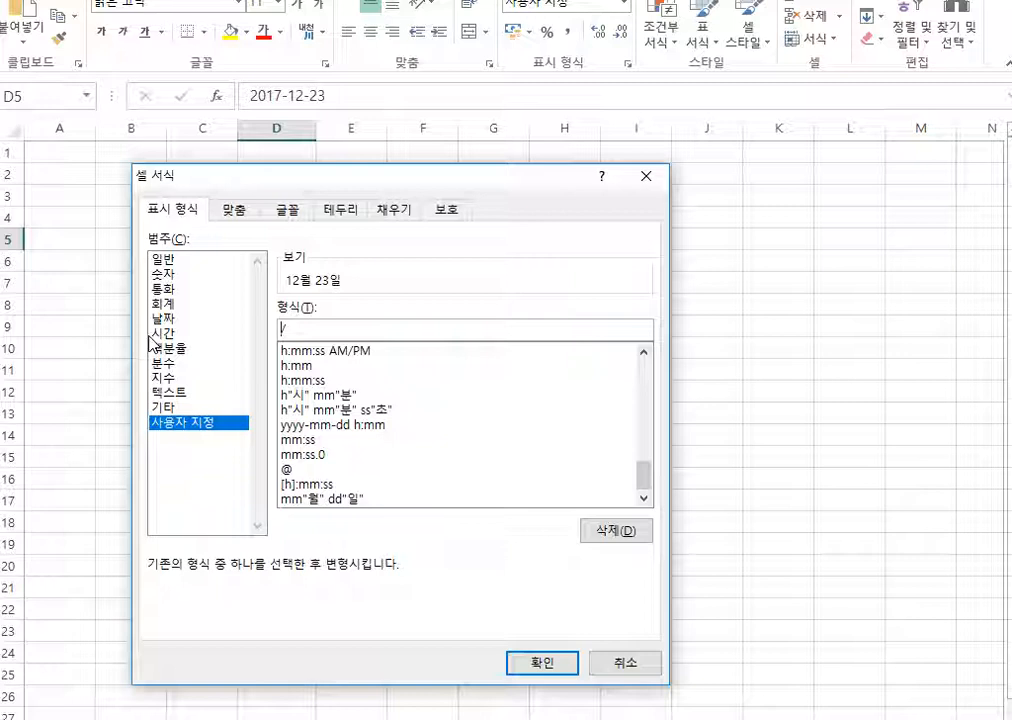
text(?/?)
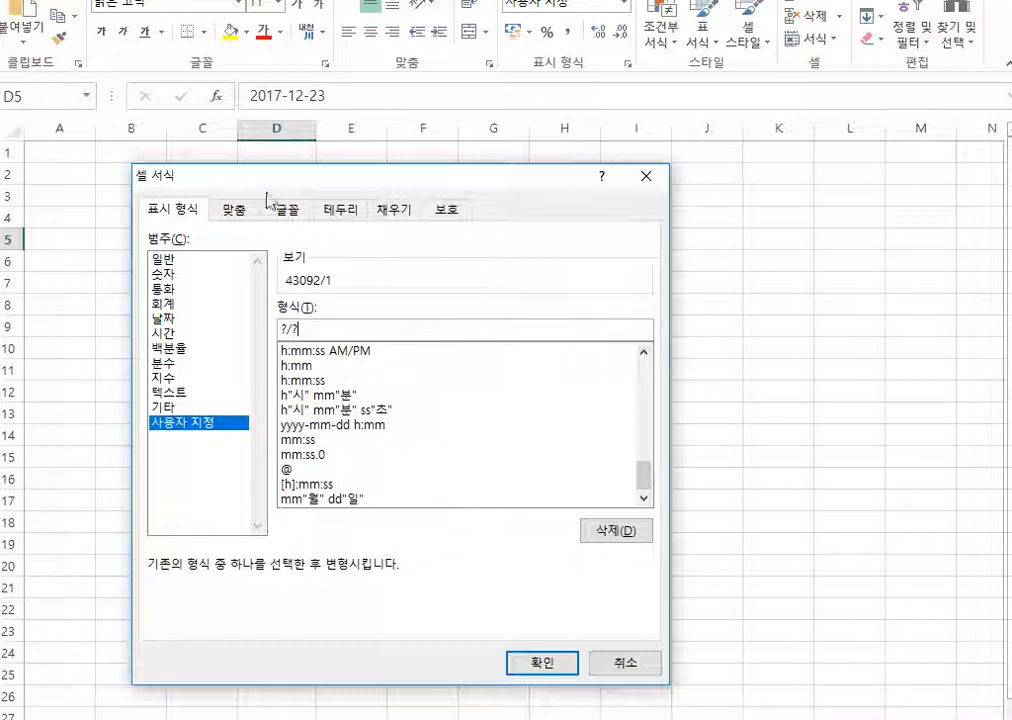
drag(271, 180, 290, 333)
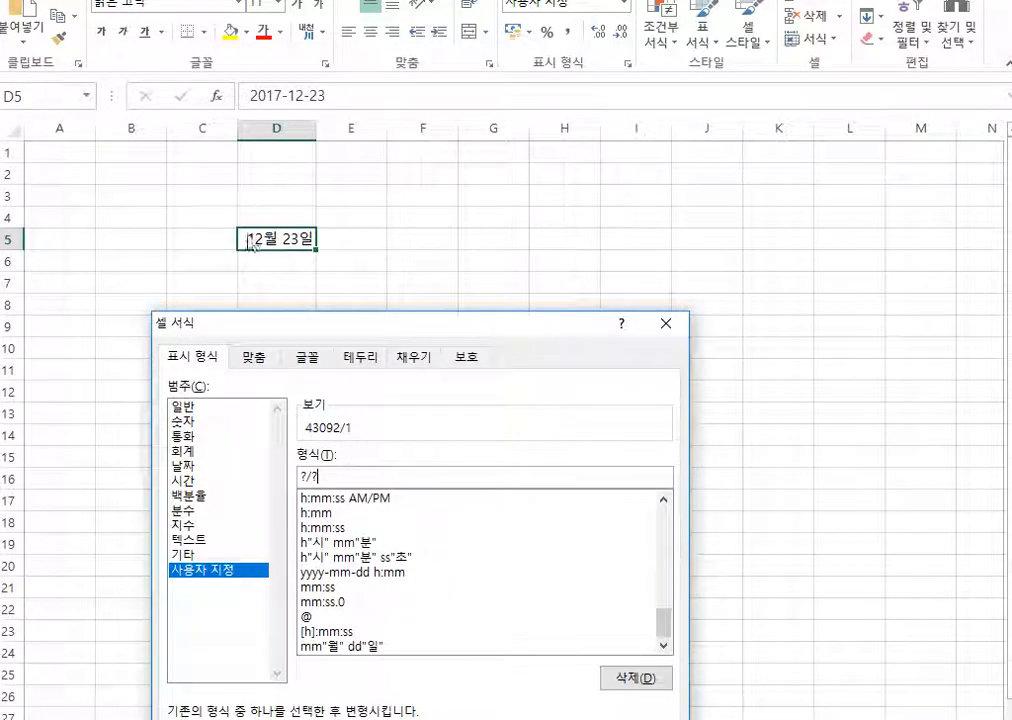
drag(343, 330, 337, 199)
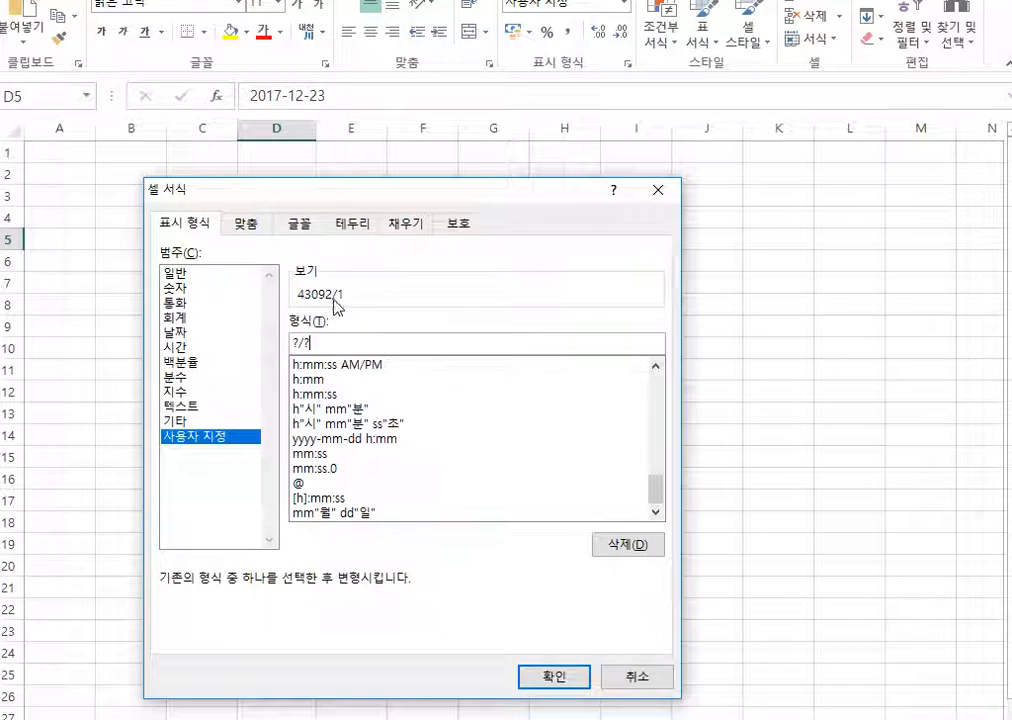
click(554, 677)
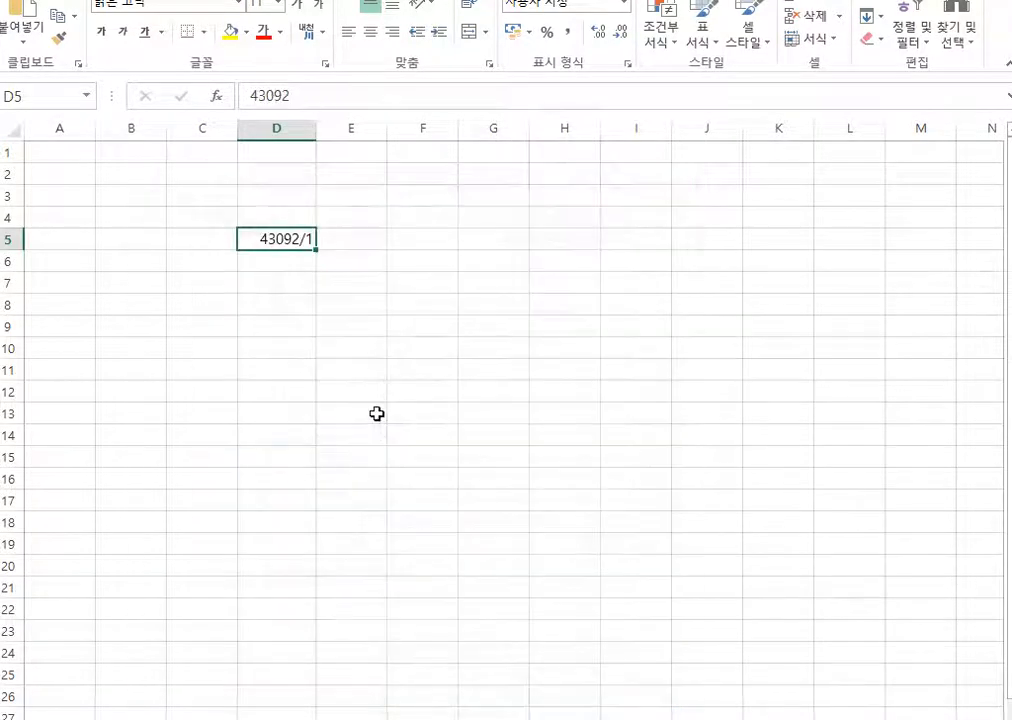
Try the fractions 12/23 and 12/24 in turn in cell D5 with the single-digit fraction format.
text(12/2)
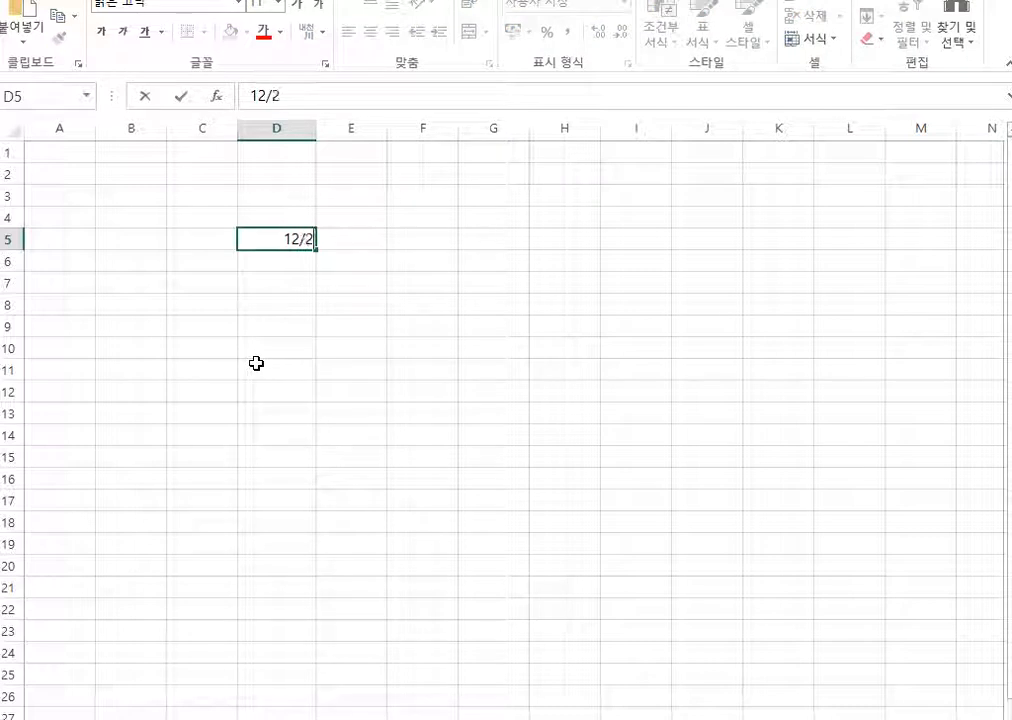
key(Return)
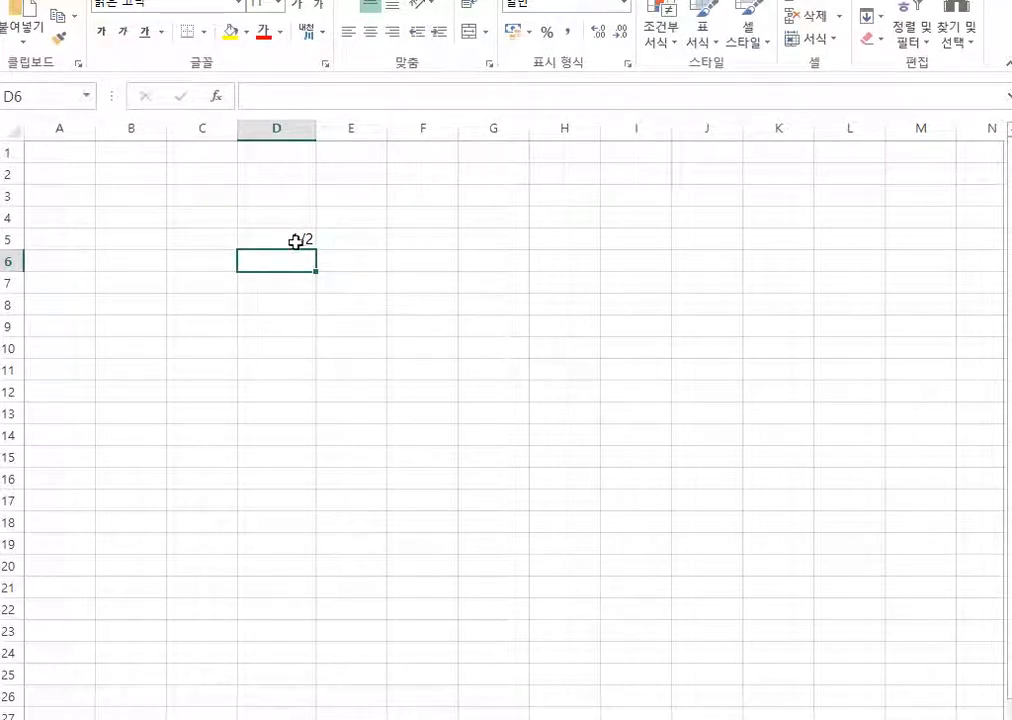
click(296, 240)
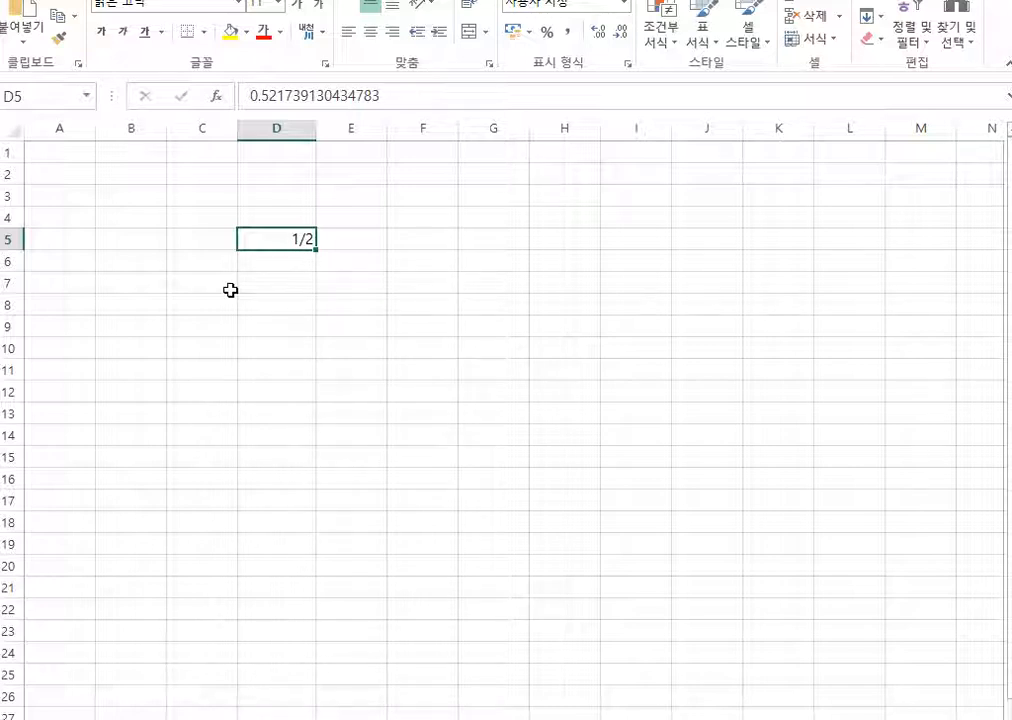
text(12/24)
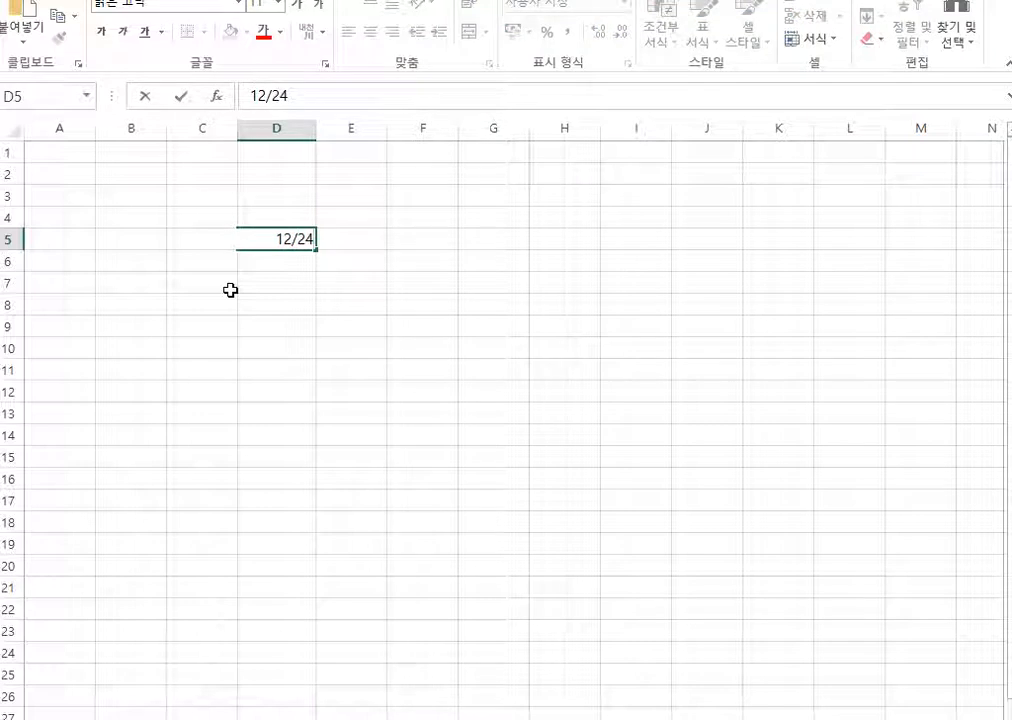
key(Return)
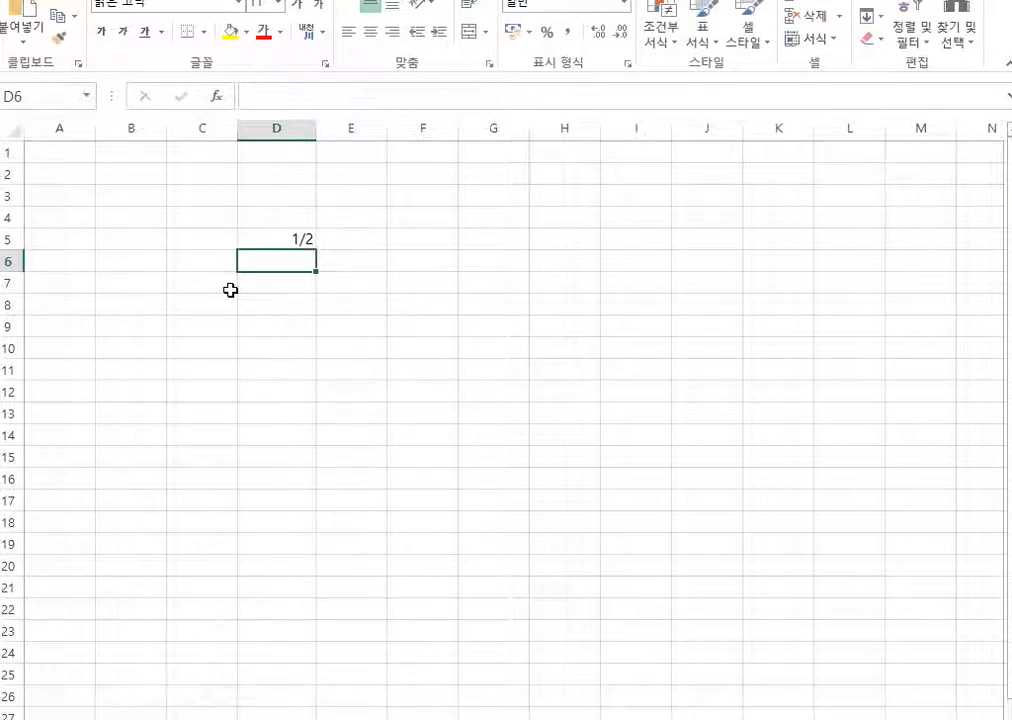
Replace the value in cell D5 with the fraction 12/23.
click(267, 237)
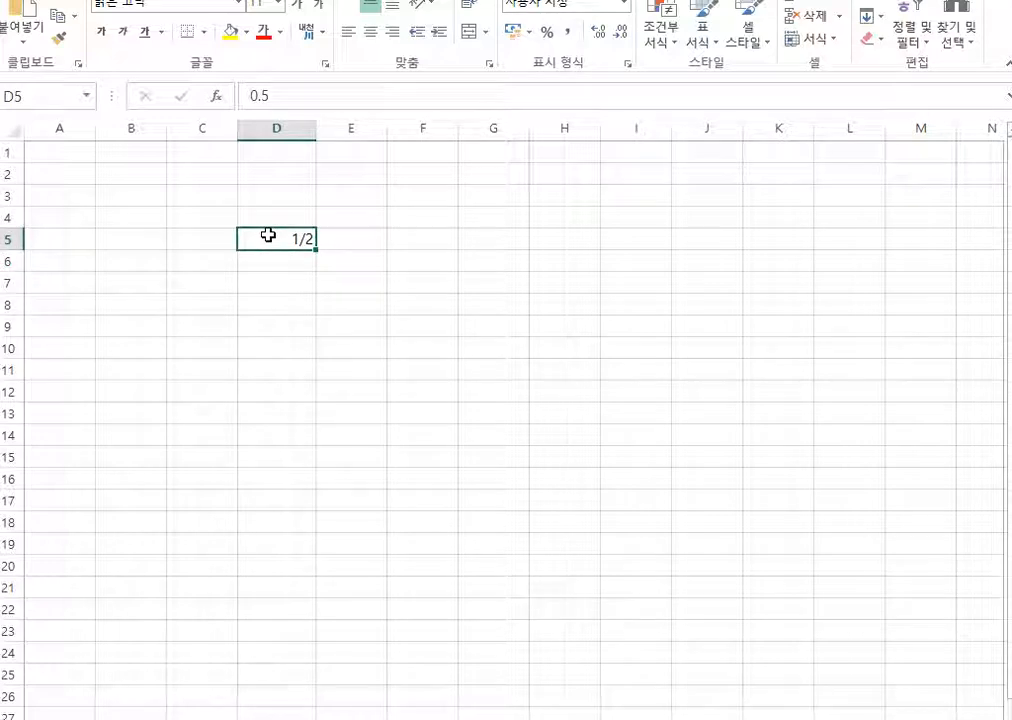
text(12/23)
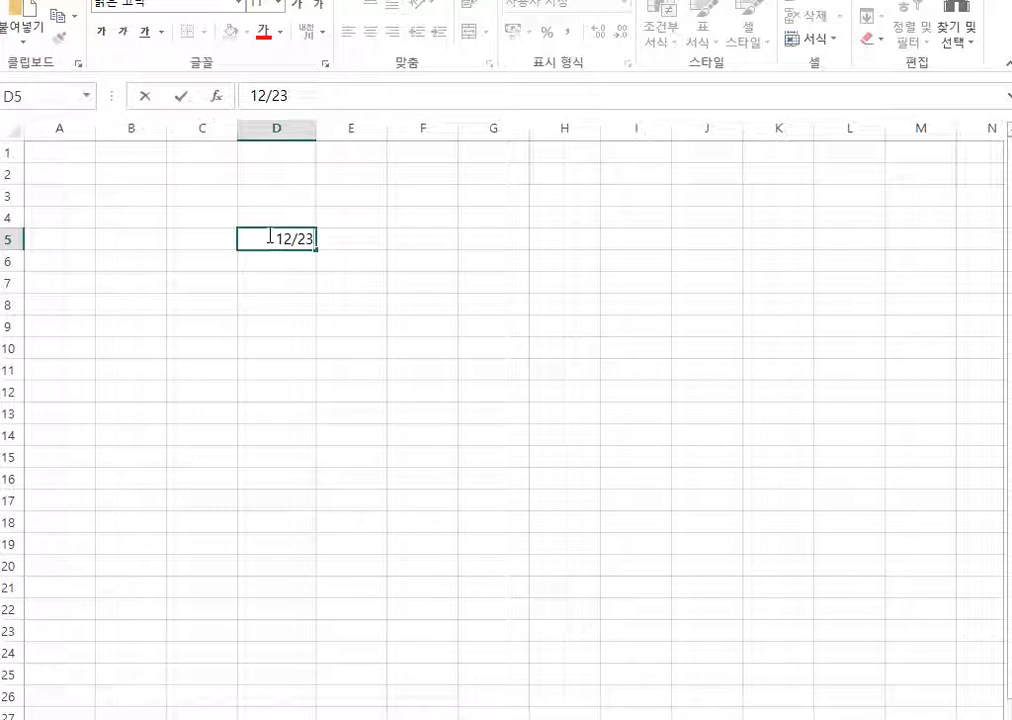
key(Return)
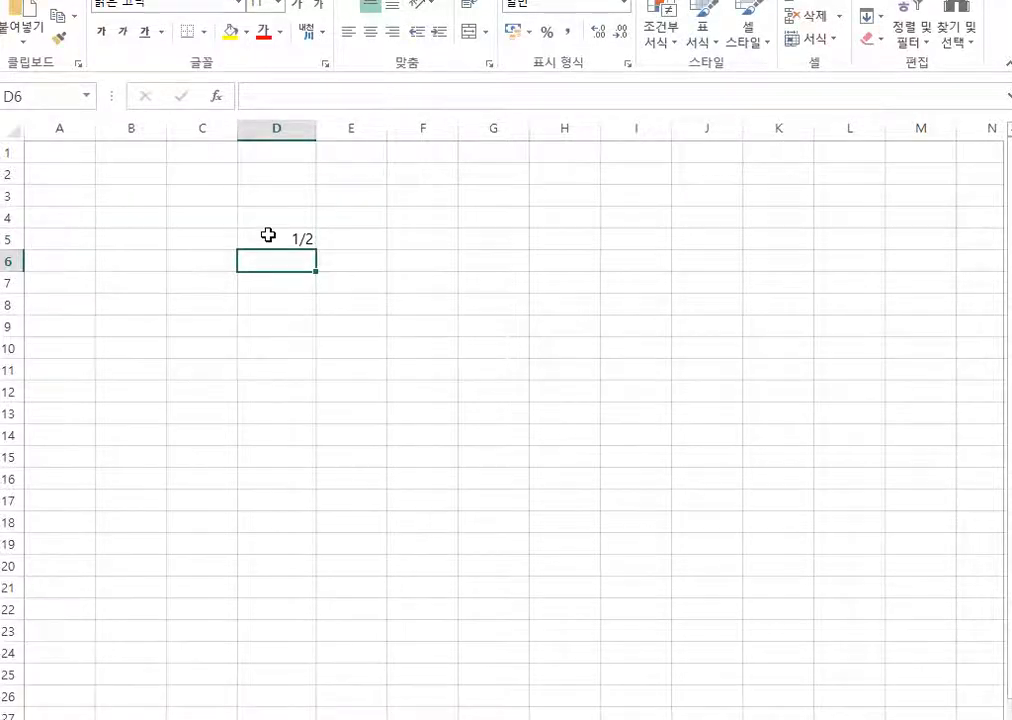
Change the custom number format of cell D5 to ??/??
click(268, 234)
right_click(270, 237)
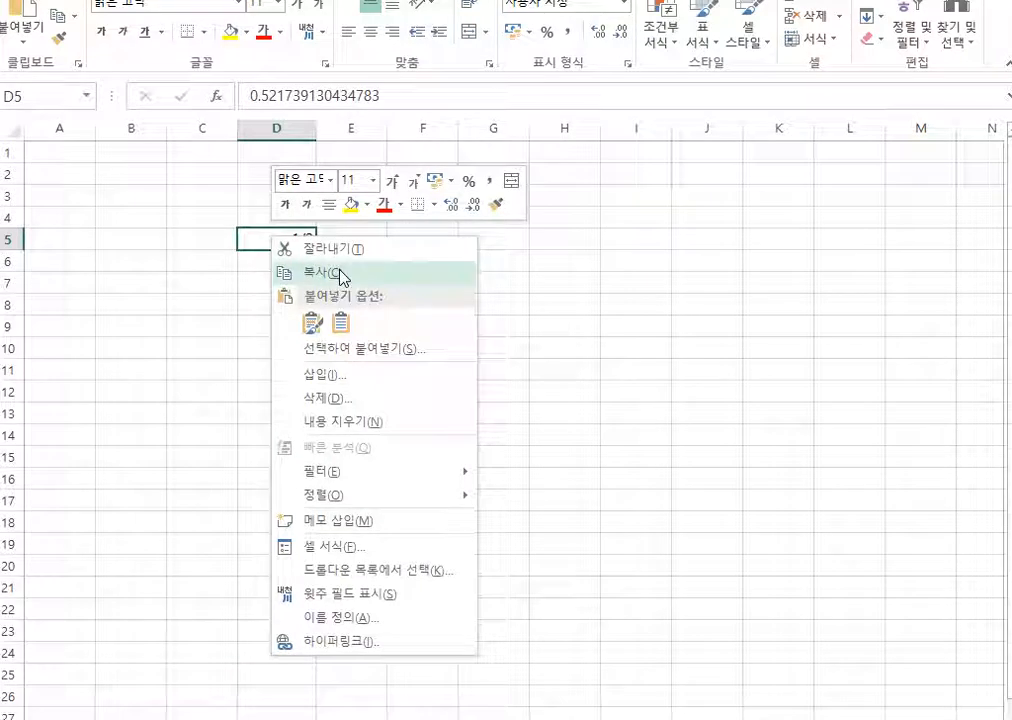
click(433, 549)
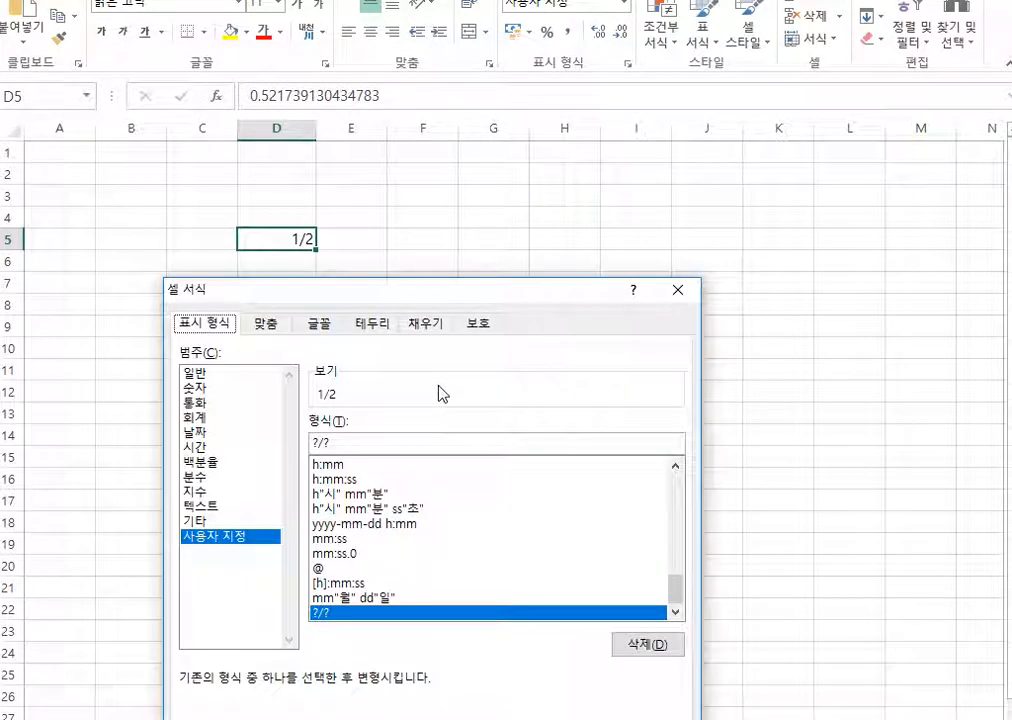
click(316, 442)
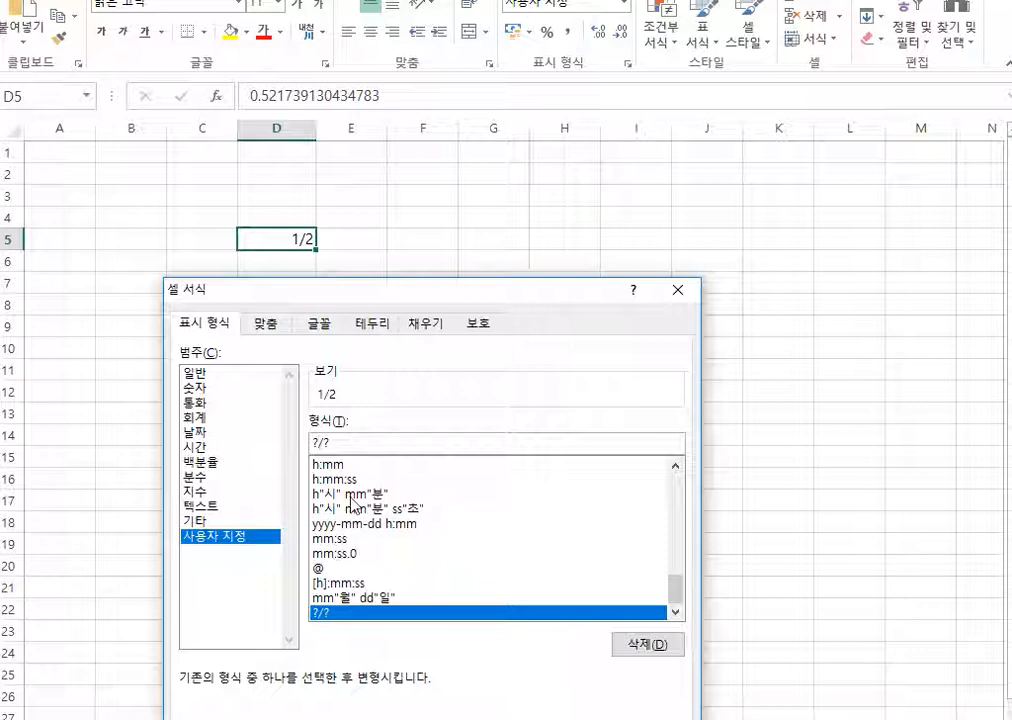
text(?)
click(374, 443)
text(?)
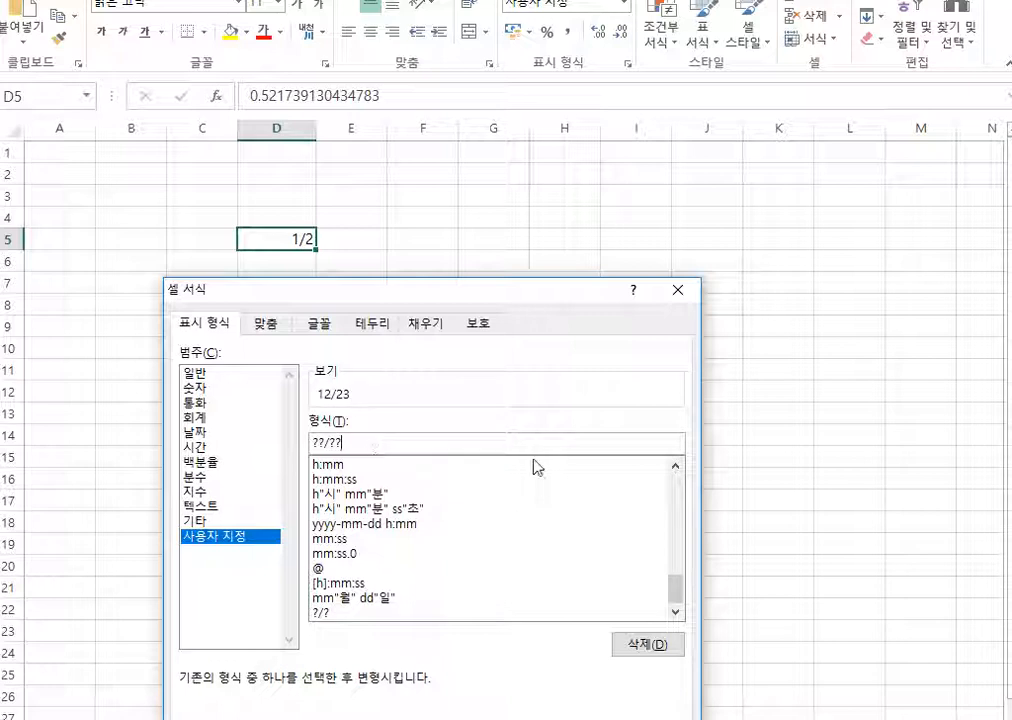
drag(517, 300, 450, 169)
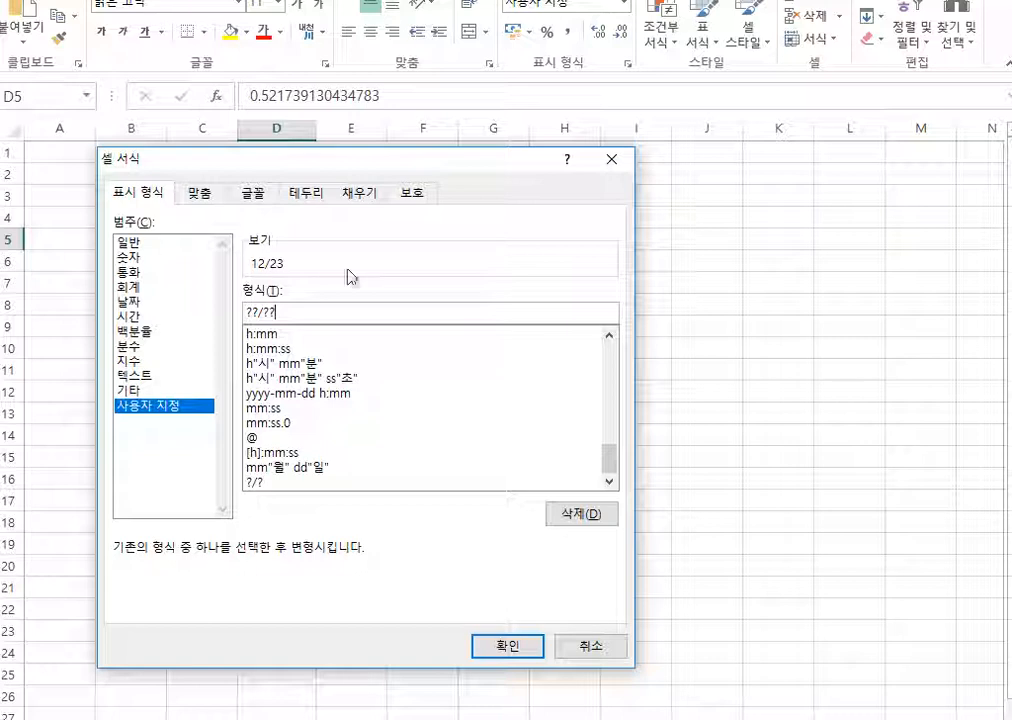
click(493, 644)
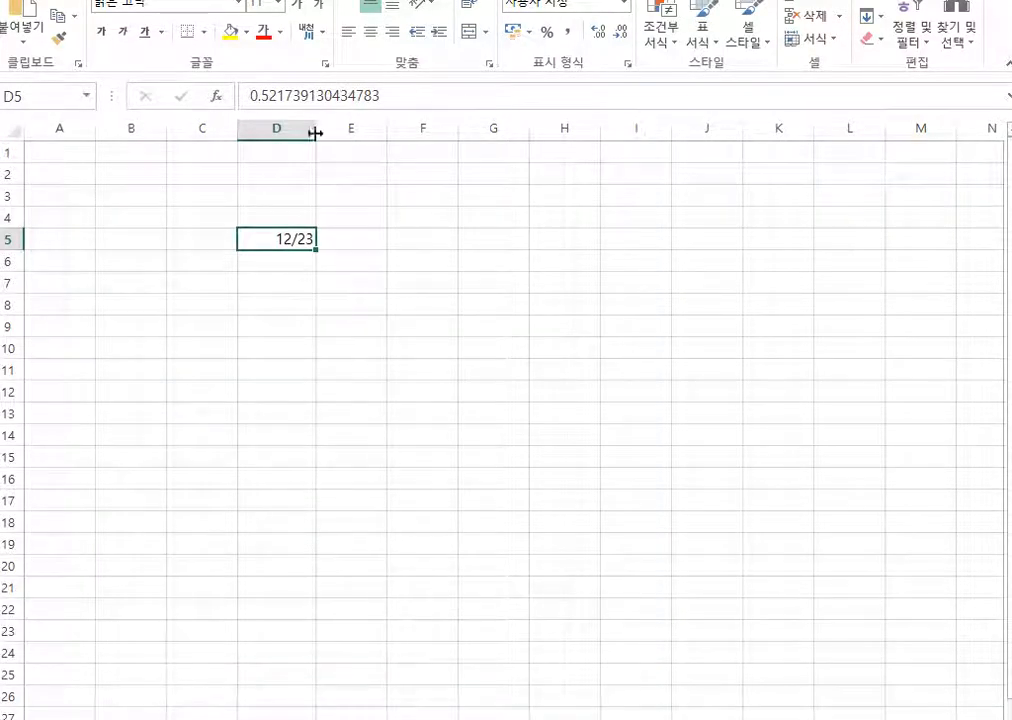
Overwrite the stored decimal value of cell D5 with 12/23 and reselect the cell.
click(341, 97)
drag(378, 96, 244, 96)
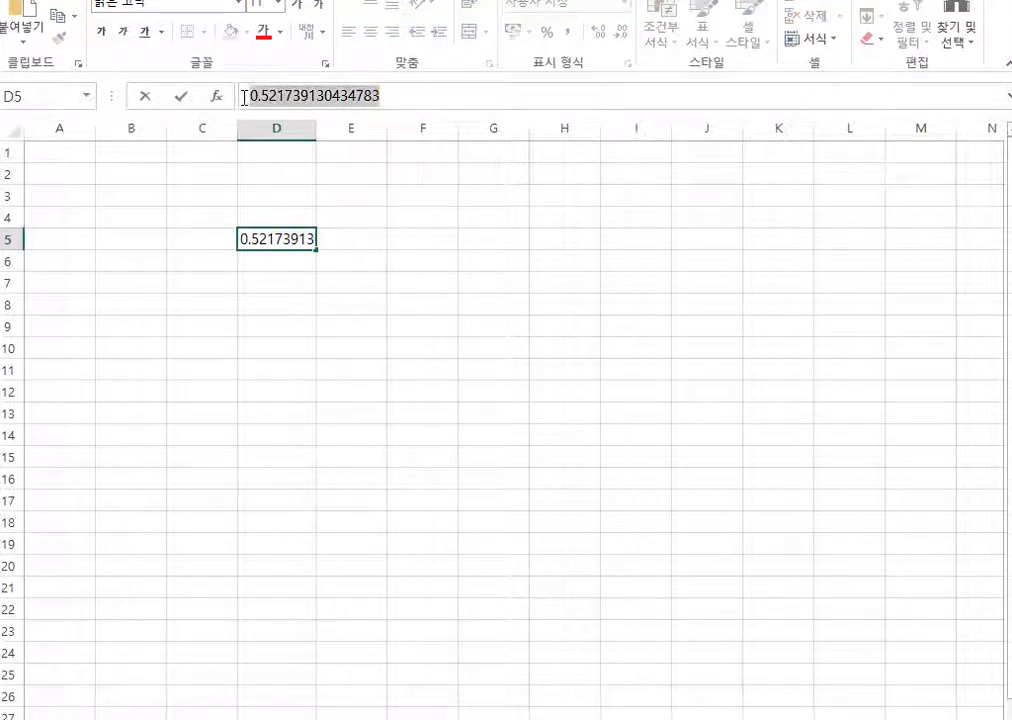
text(12/23)
click(296, 289)
key(Up)
key(Up)
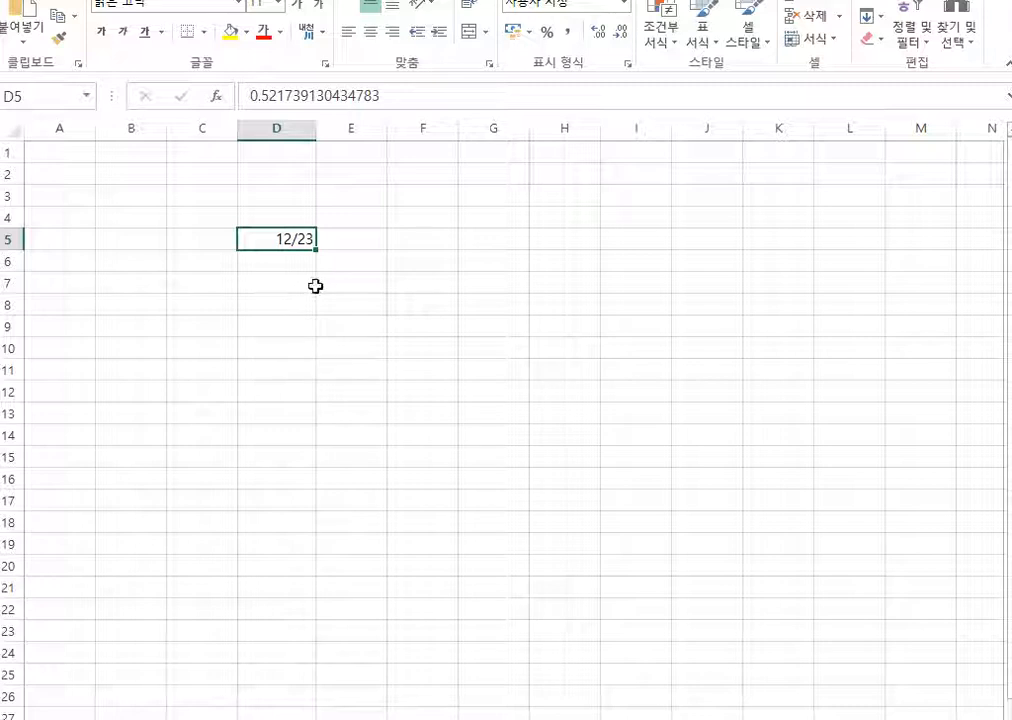
Enter the decimal 0.237 in cell D5 and reselect the cell to check its fraction display.
click(318, 286)
click(267, 239)
text(0.)
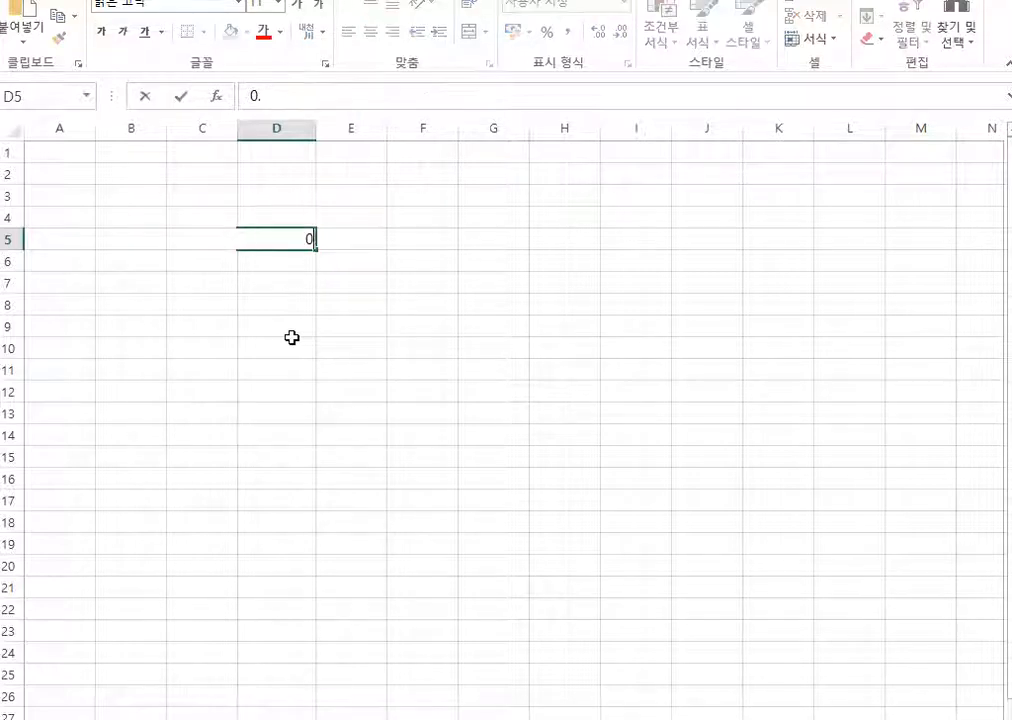
text(237)
key(Return)
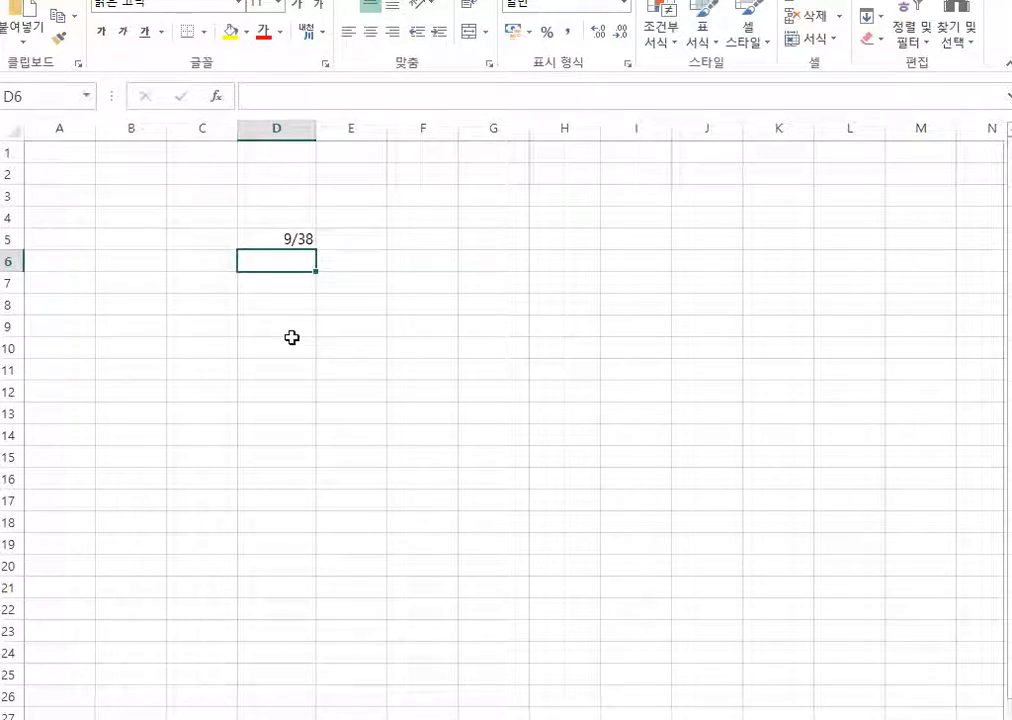
click(287, 238)
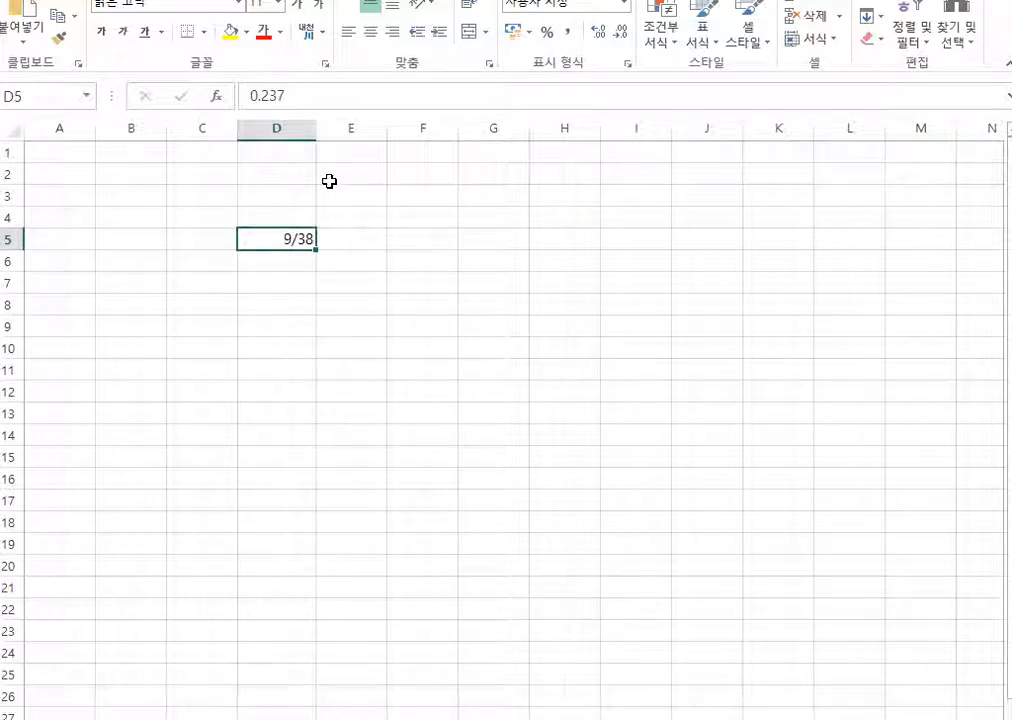
Apply the custom number format ????/???? to cell D6.
right_click(300, 262)
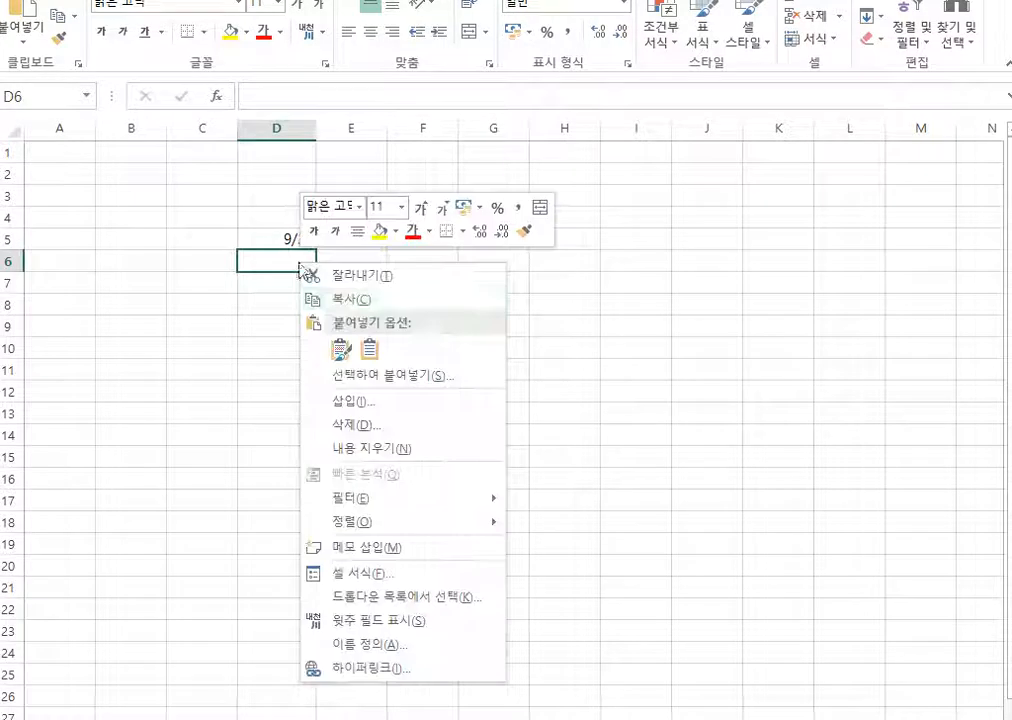
click(400, 575)
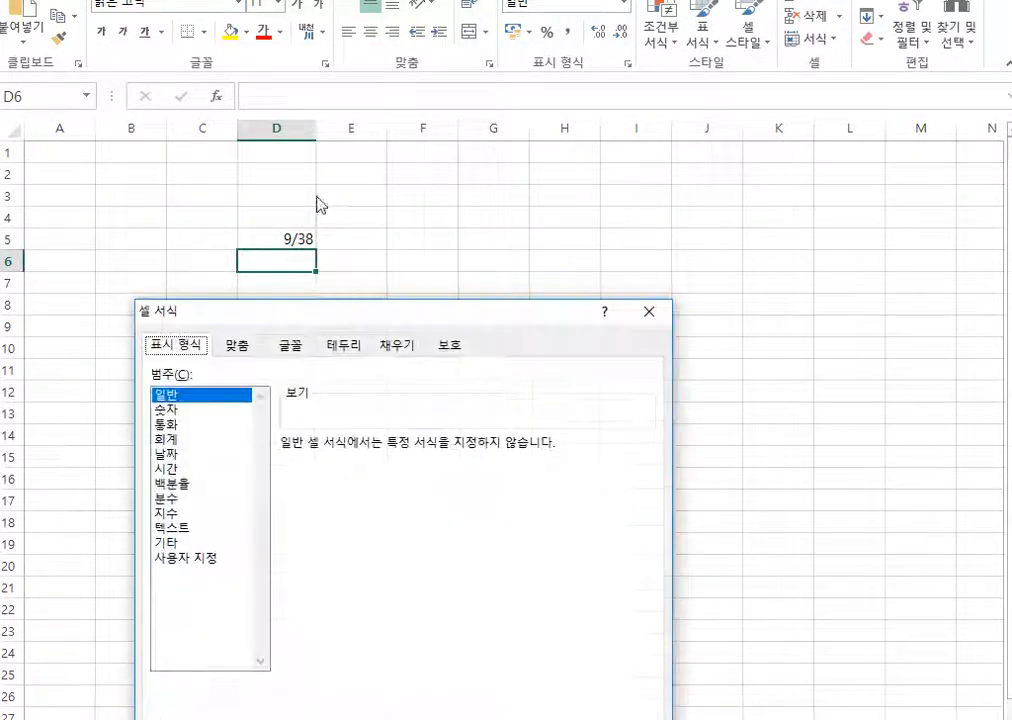
drag(316, 318, 591, 129)
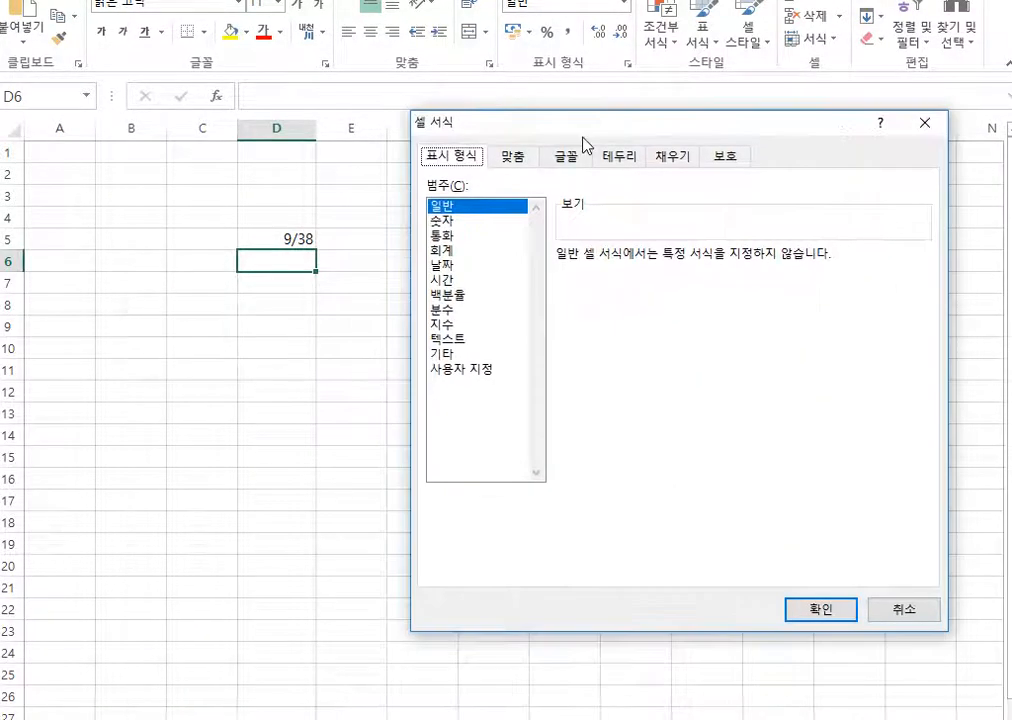
click(482, 370)
click(593, 279)
text(??)
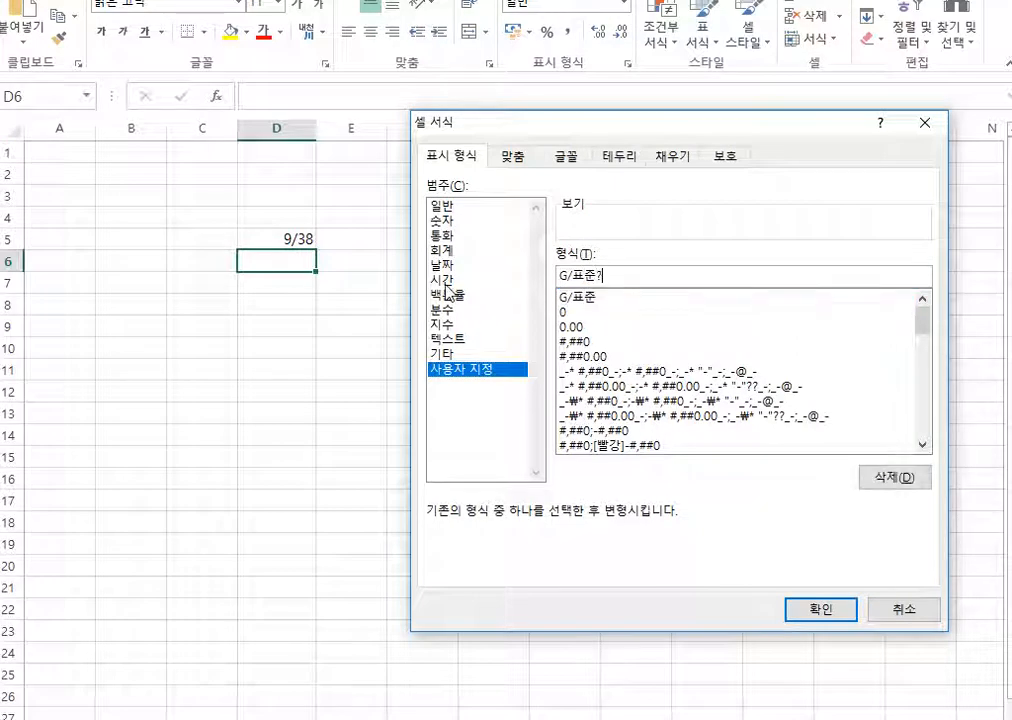
key(BackSpace)
key(BackSpace)
key(BackSpace)
key(BackSpace)
key(BackSpace)
key(BackSpace)
text(????)
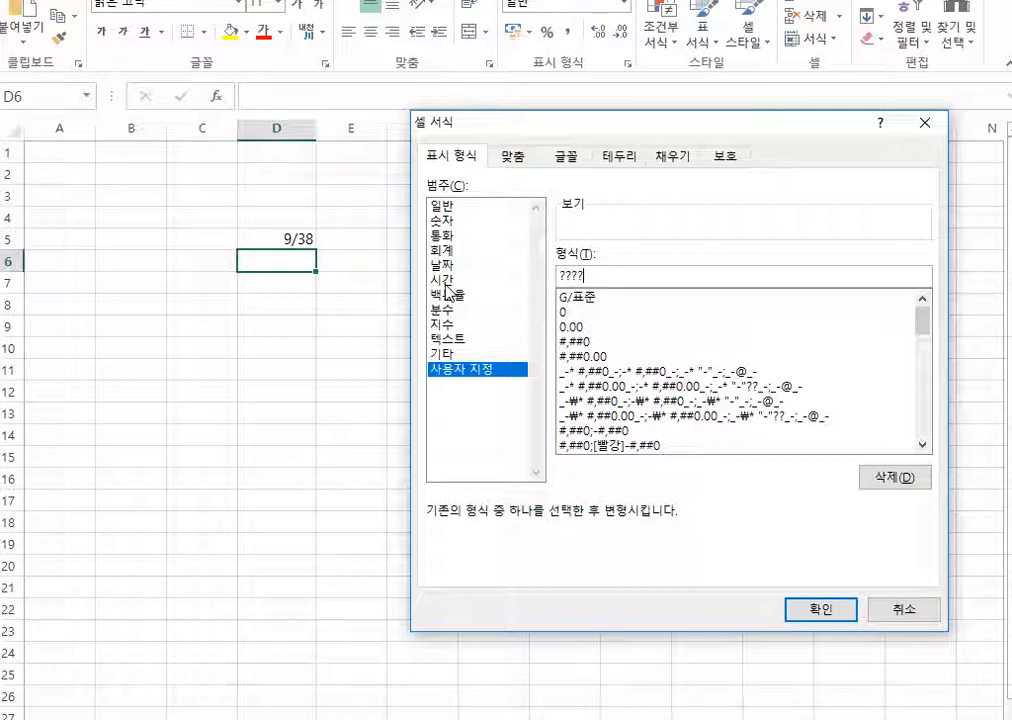
text(/????)
click(843, 612)
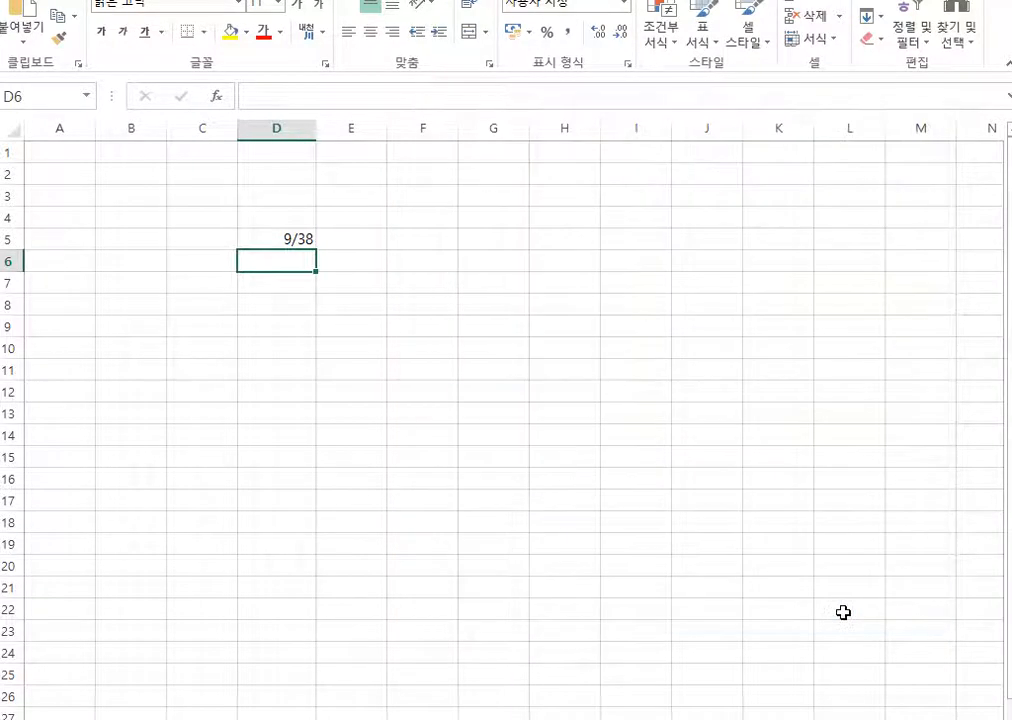
Check the stored value of cell D5 and enter the same decimal, 0.237, in cell D6.
click(285, 238)
click(285, 258)
click(292, 240)
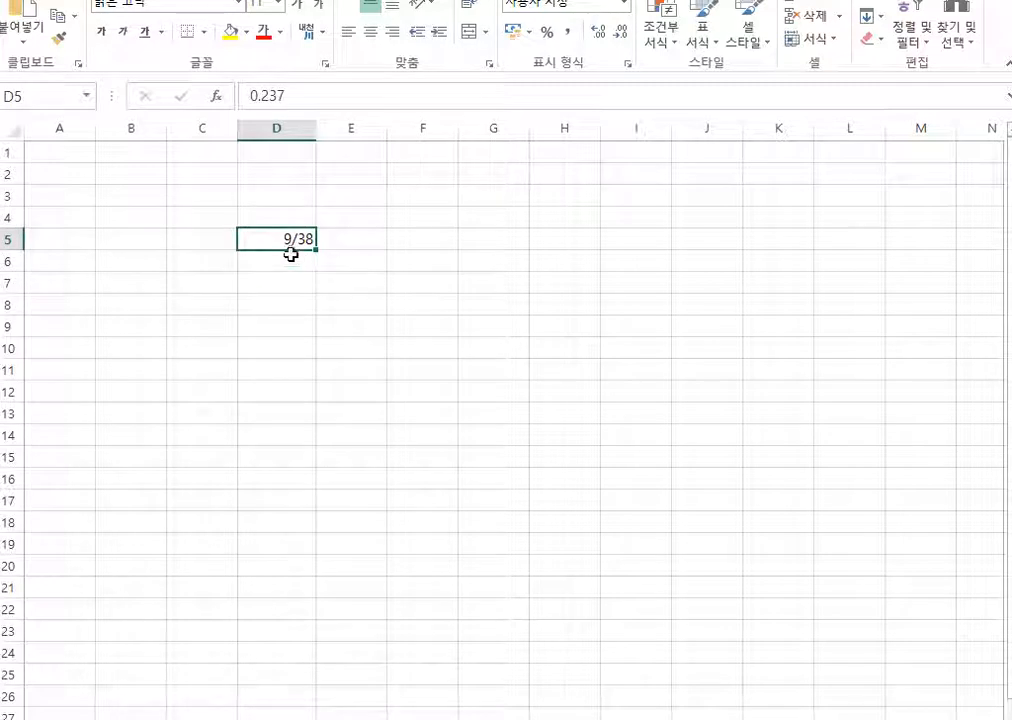
click(284, 258)
text(0.)
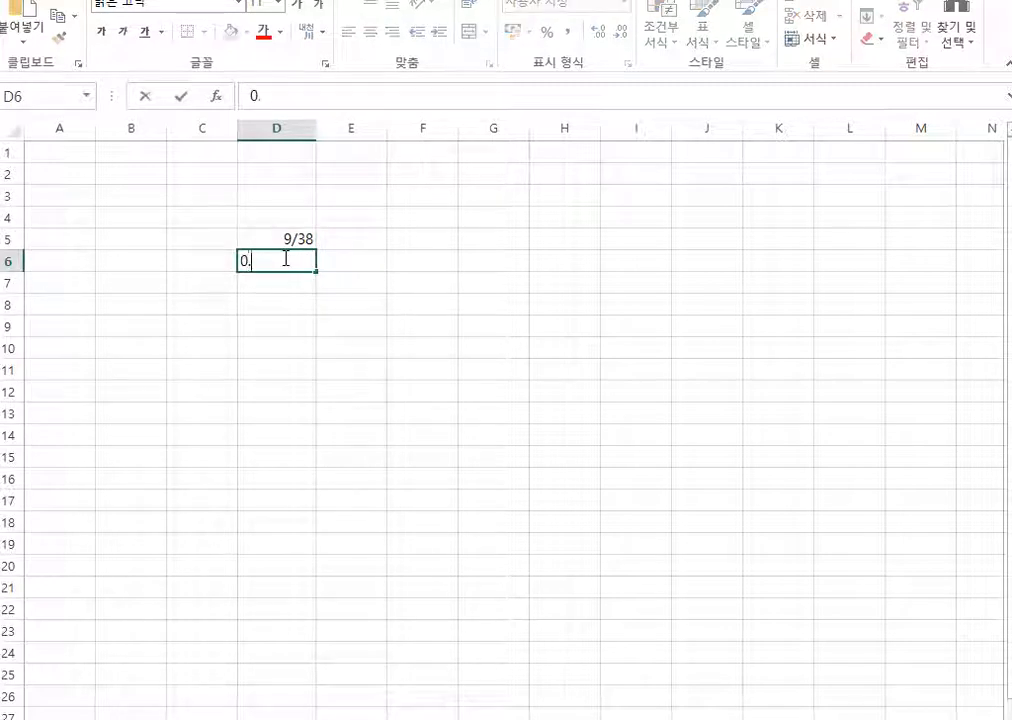
text(237)
key(Return)
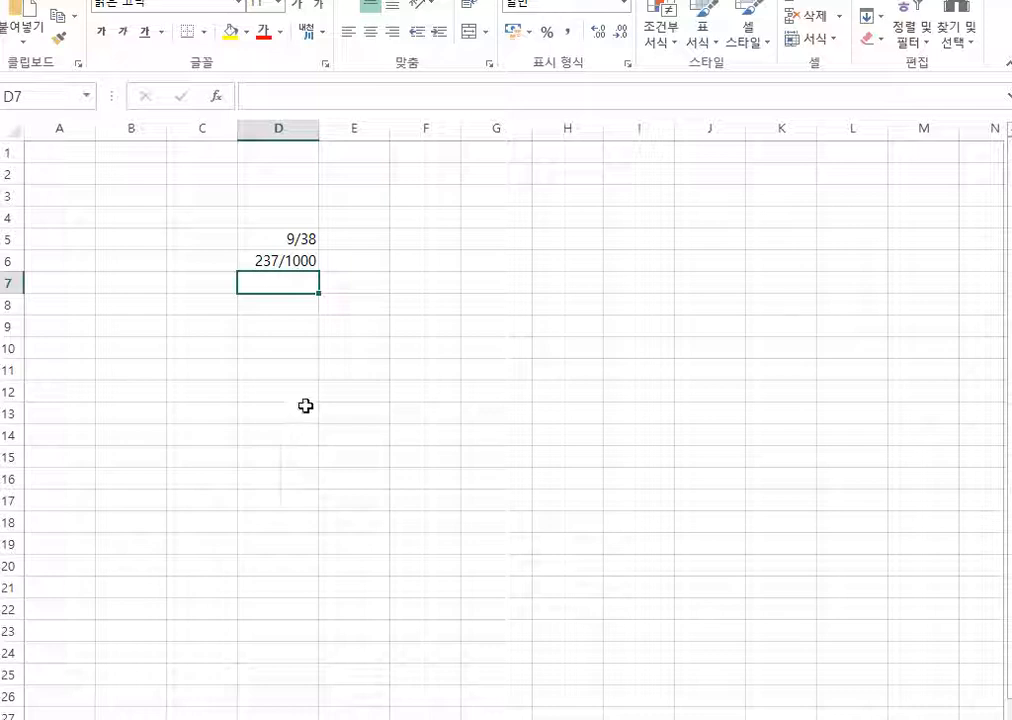
Apply the custom number format ???????/??????? to cell D7.
right_click(278, 285)
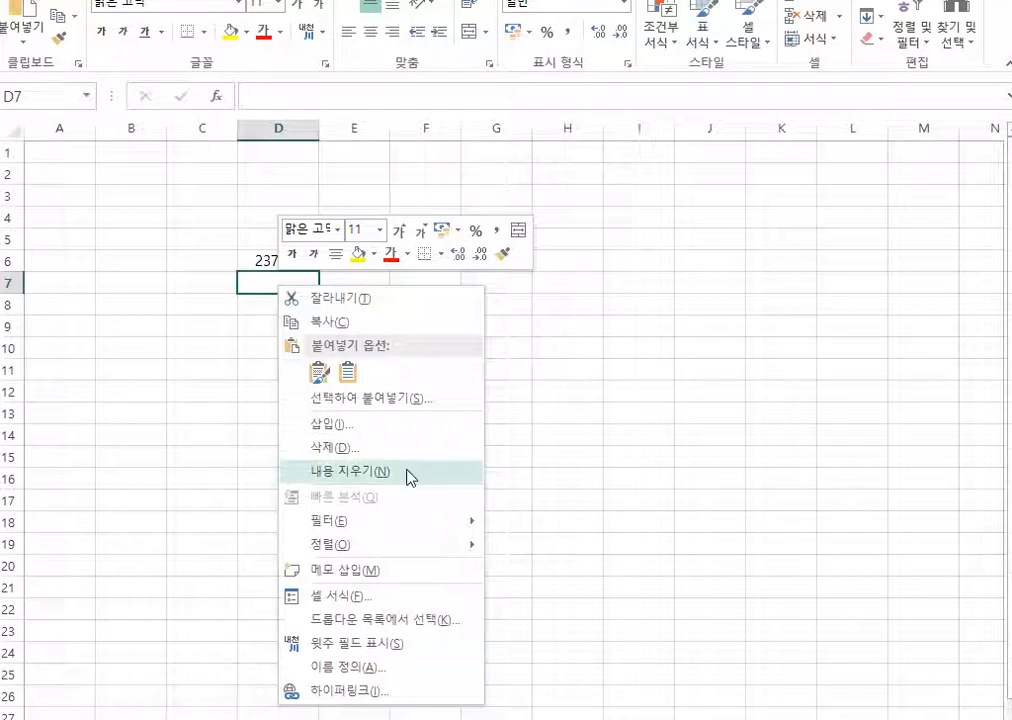
click(392, 596)
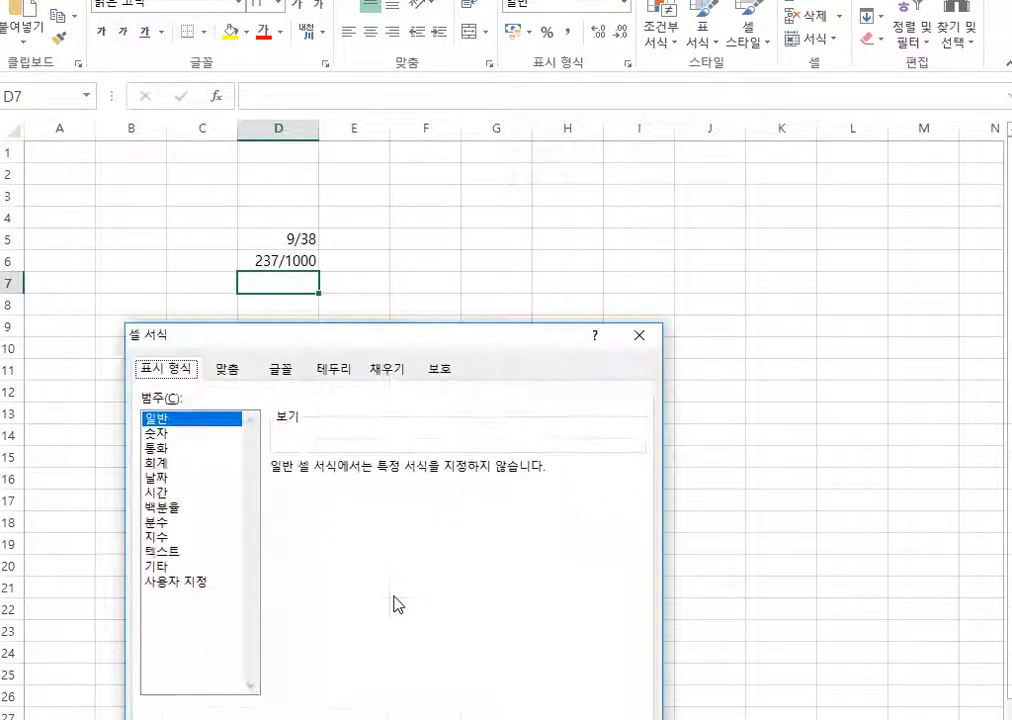
click(150, 581)
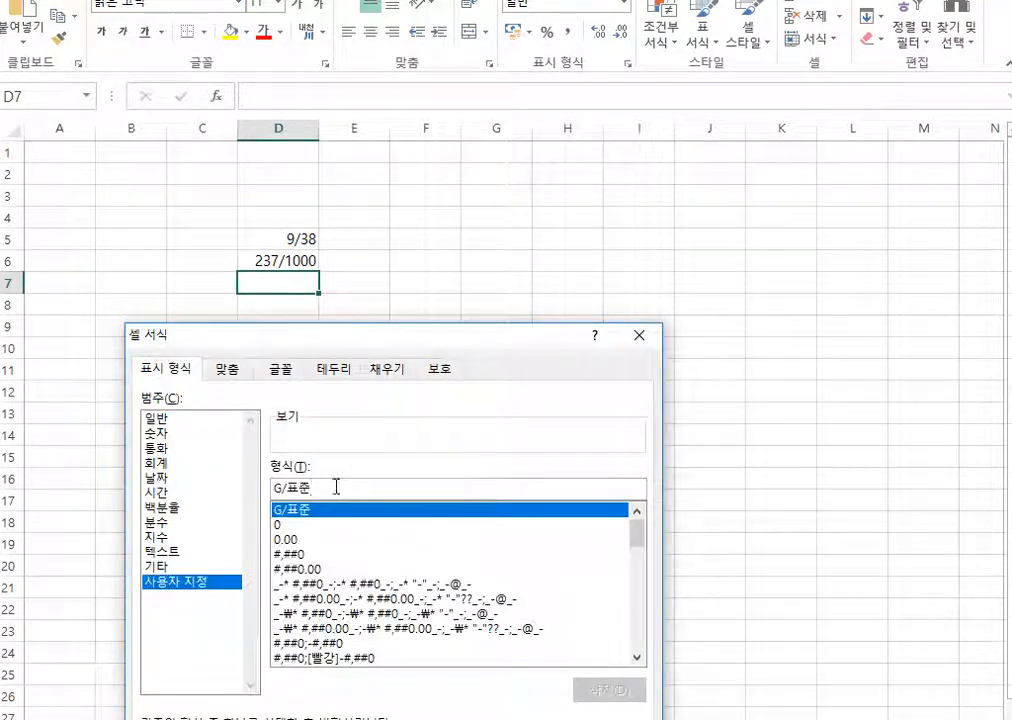
text(???)
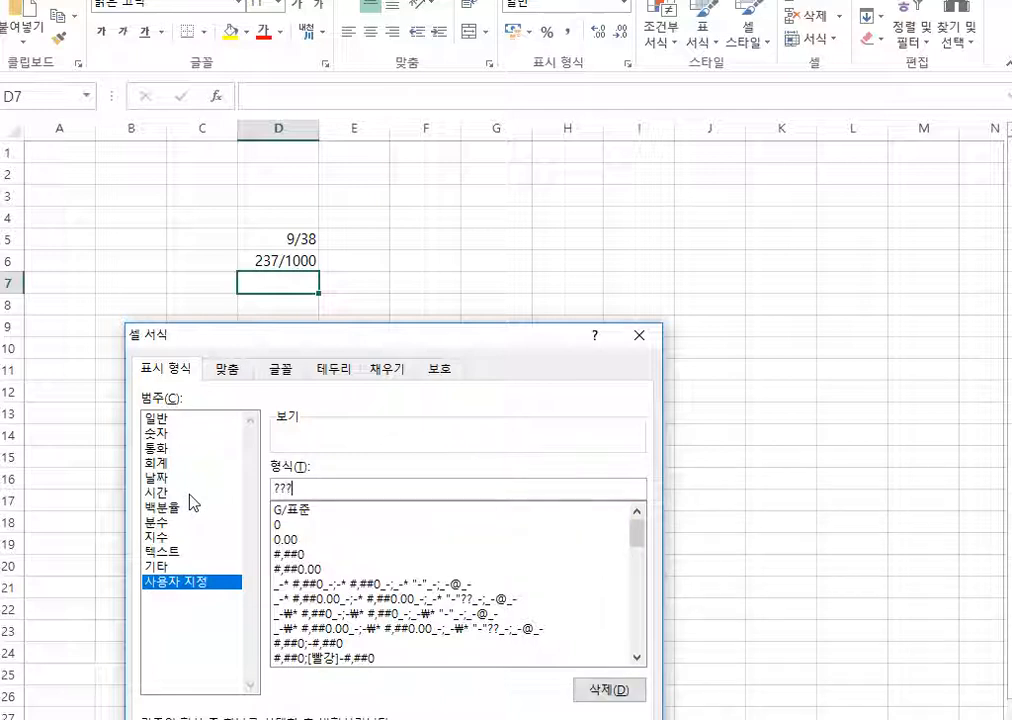
text(????/???????)
key(Return)
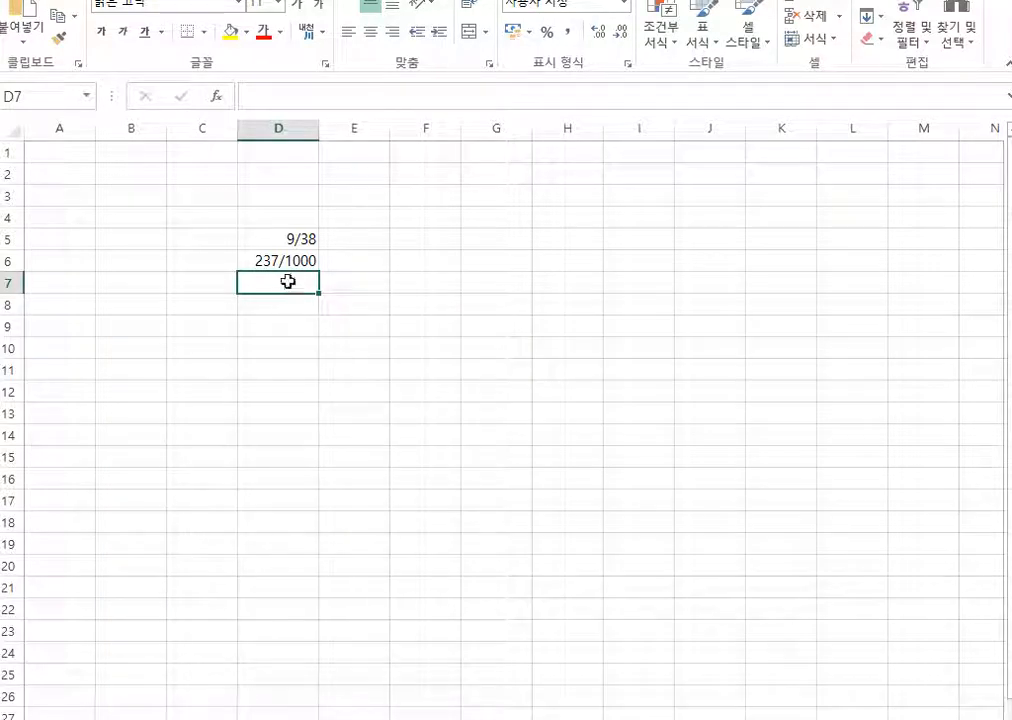
Enter the decimal 0.8 in cell D7 and reselect the cell to check its fraction display.
text(0.)
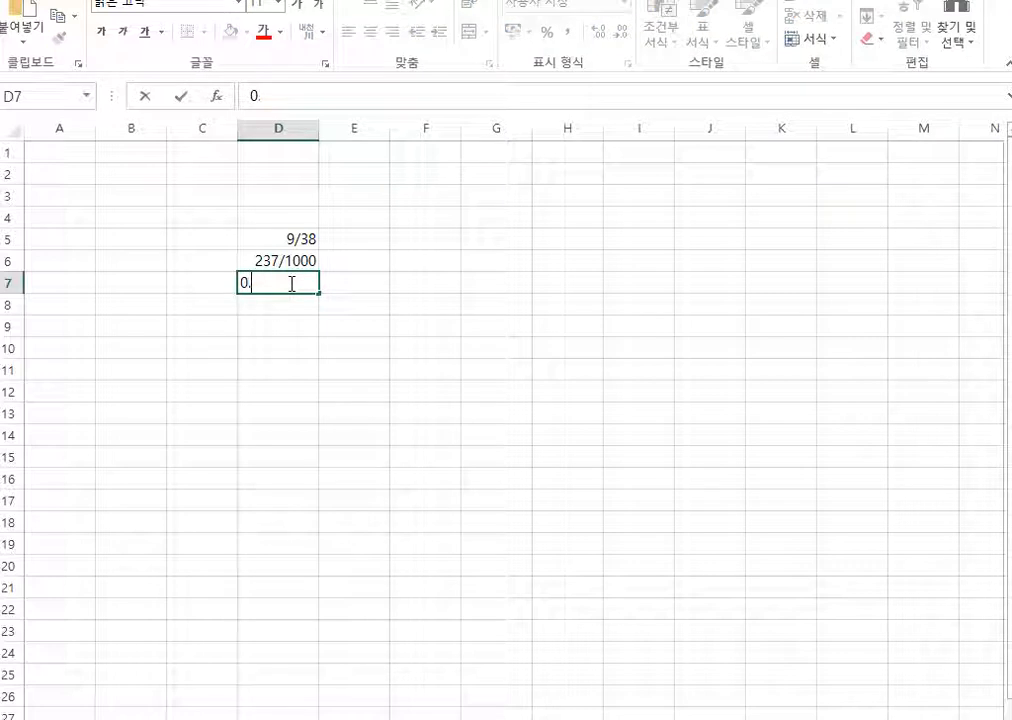
text(8)
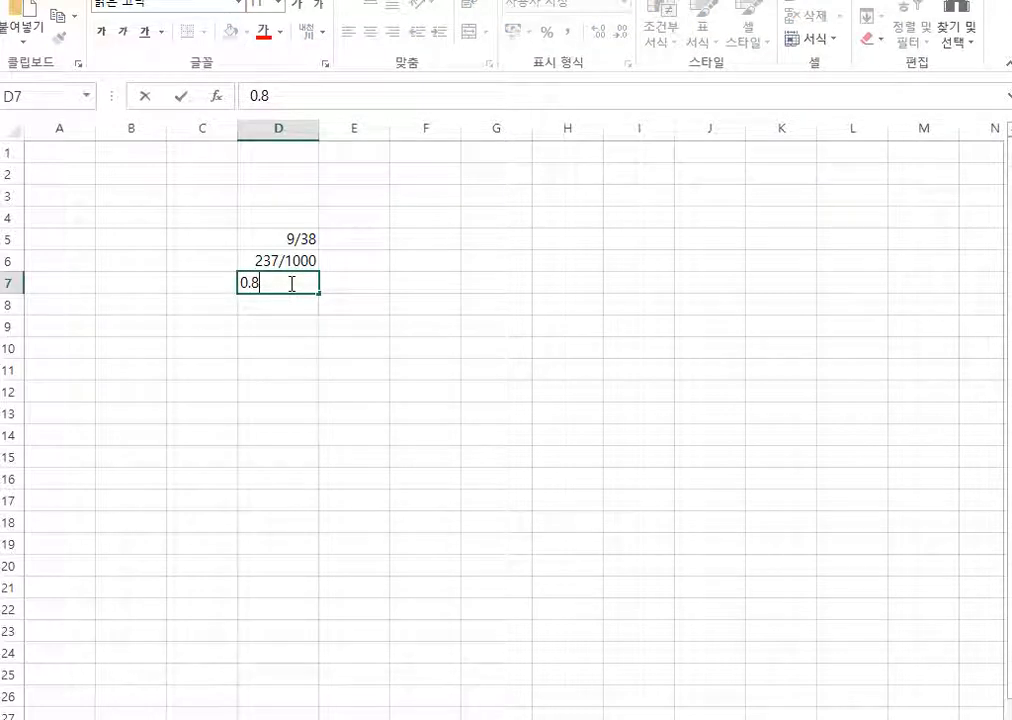
key(Return)
click(289, 283)
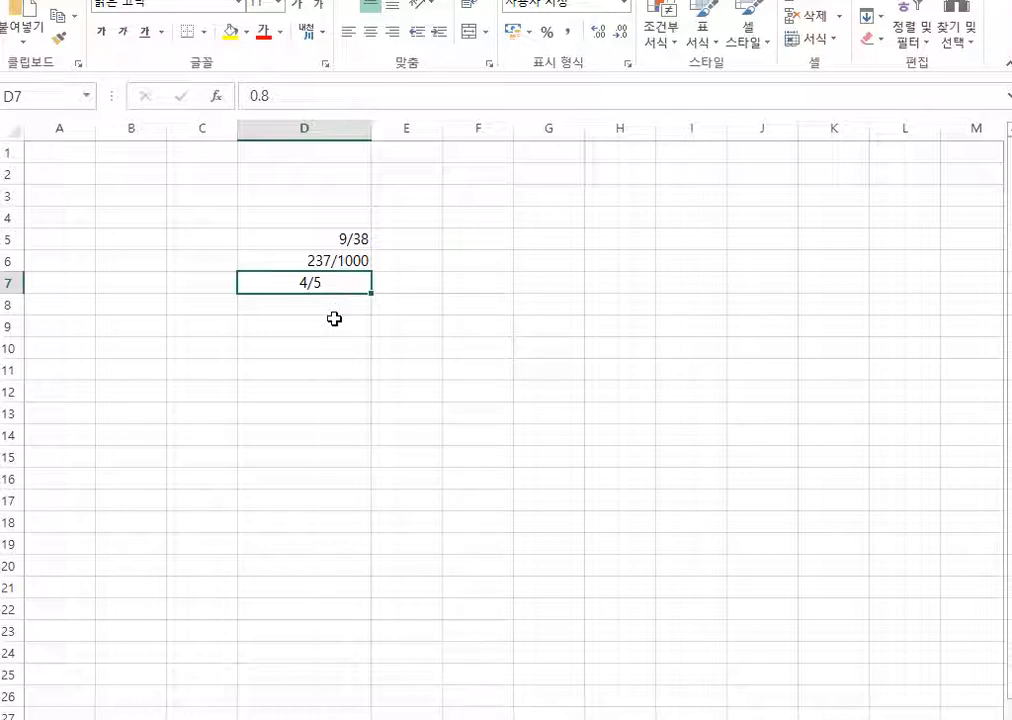
Apply the custom number format ???????/####### to cell D8.
click(334, 305)
right_click(336, 307)
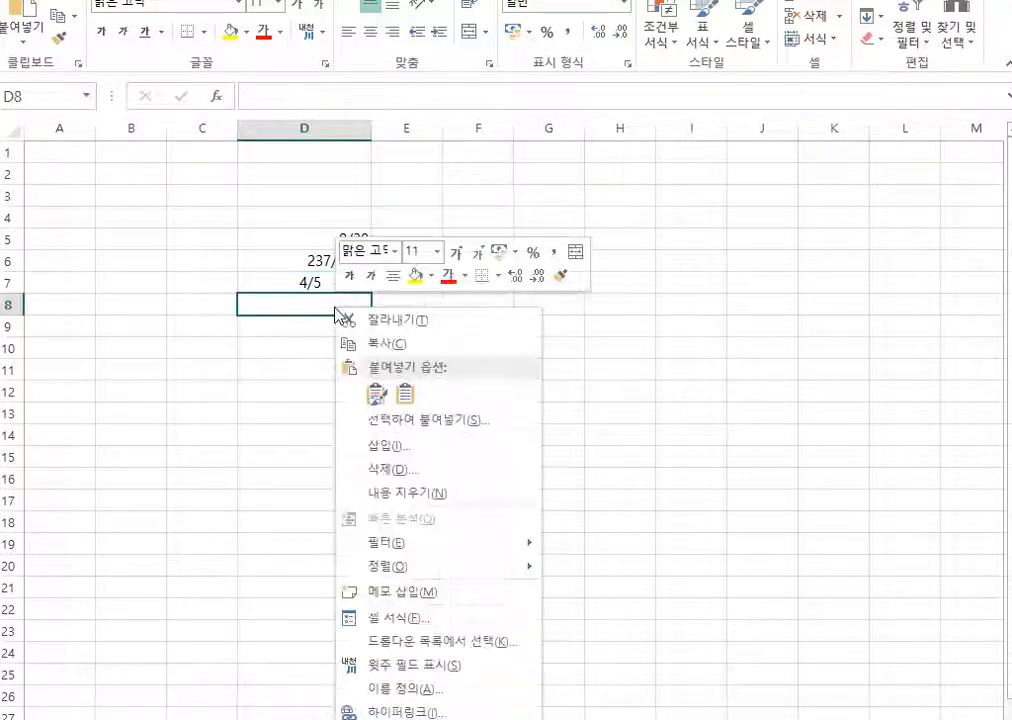
click(467, 617)
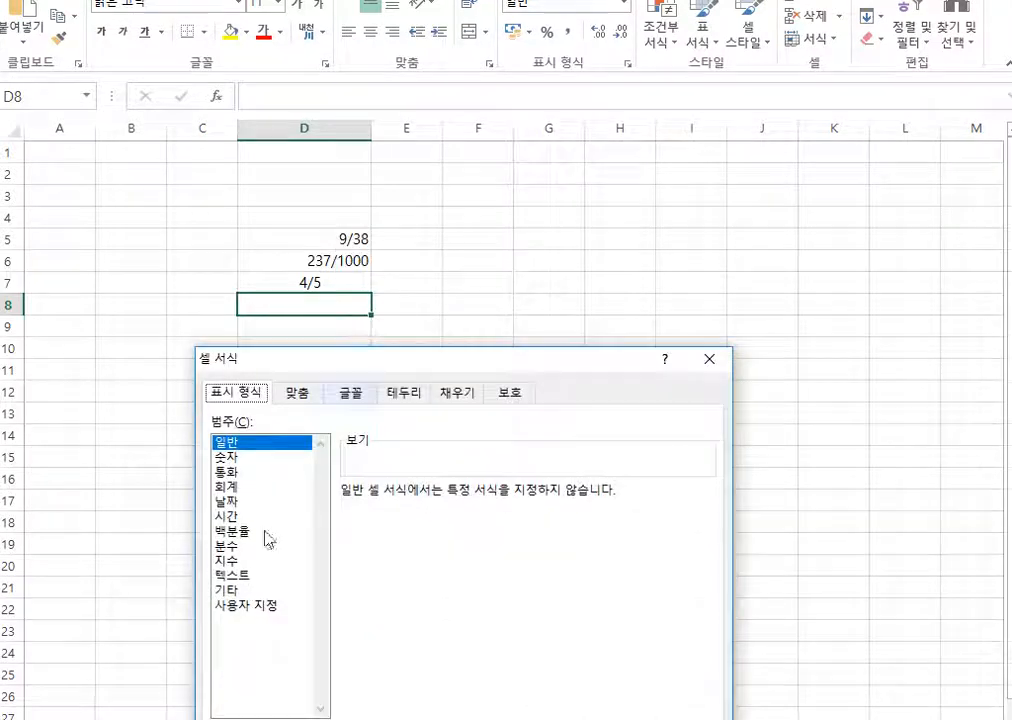
click(242, 606)
drag(382, 514, 305, 513)
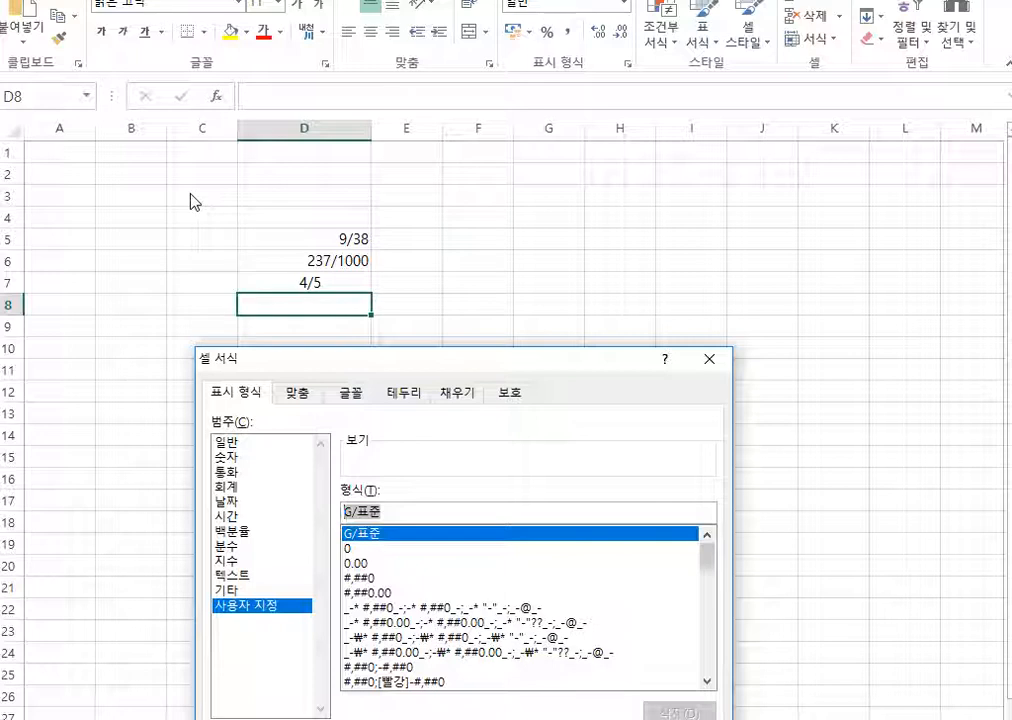
text(???????)
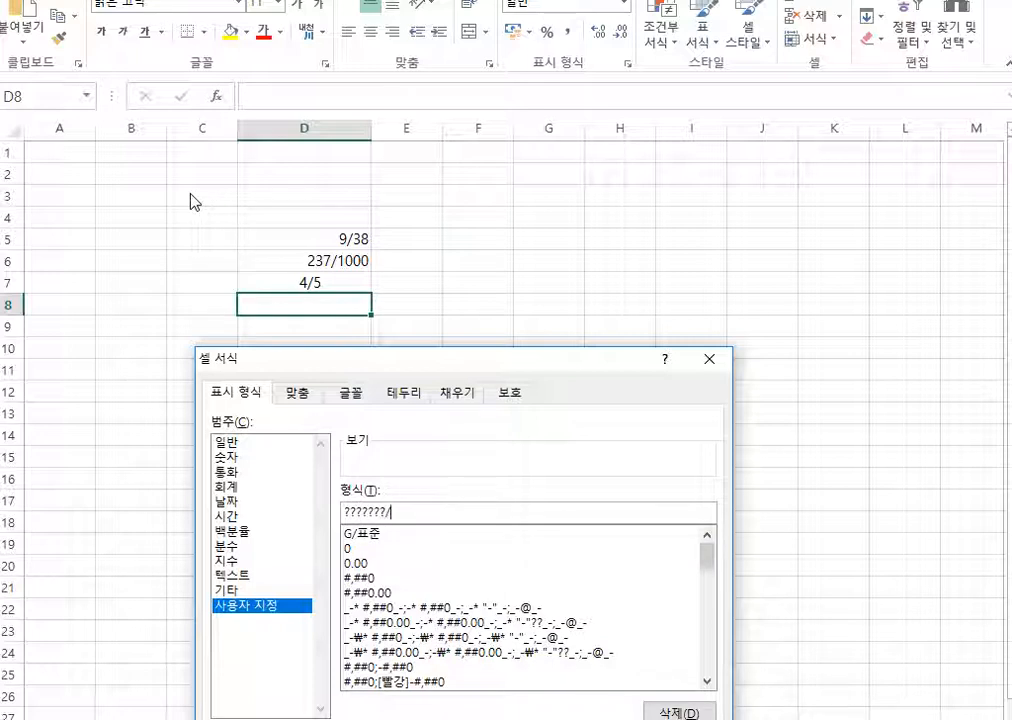
text(/#######)
drag(472, 357, 365, 120)
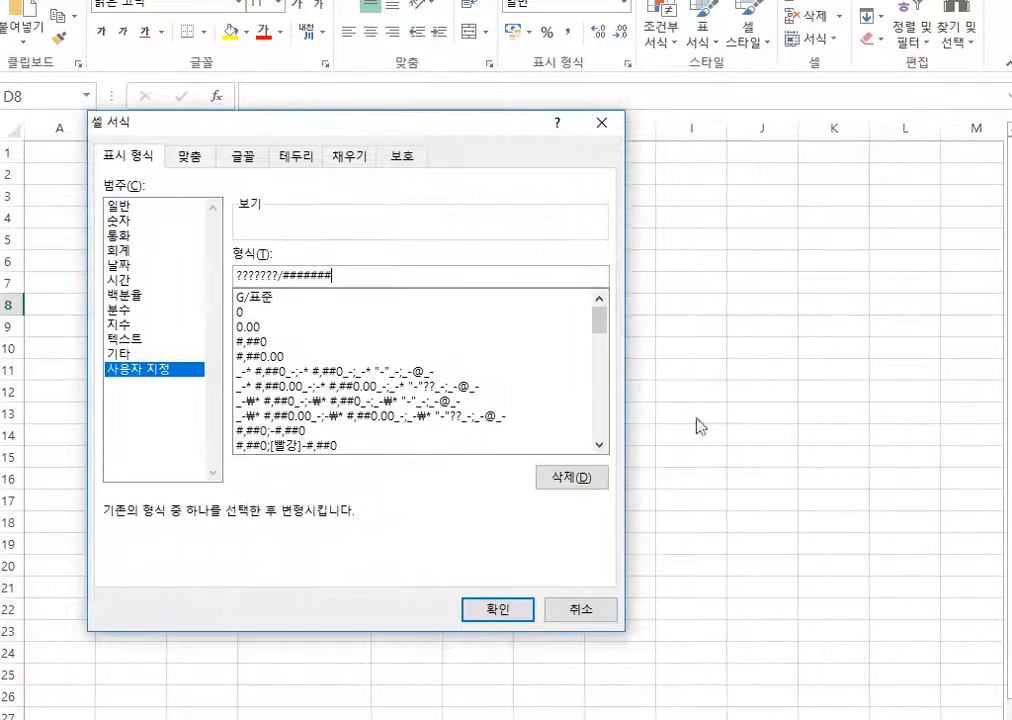
click(527, 609)
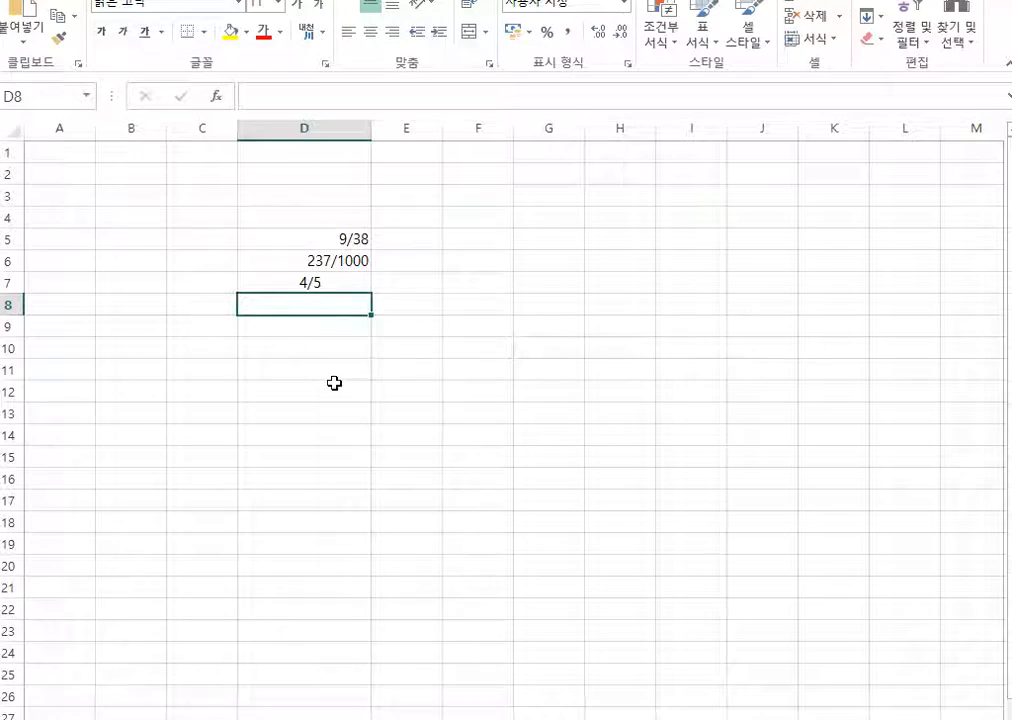
Enter the decimal 0.8 in cell D8 and compare its fraction display with cell D7.
text(0.8)
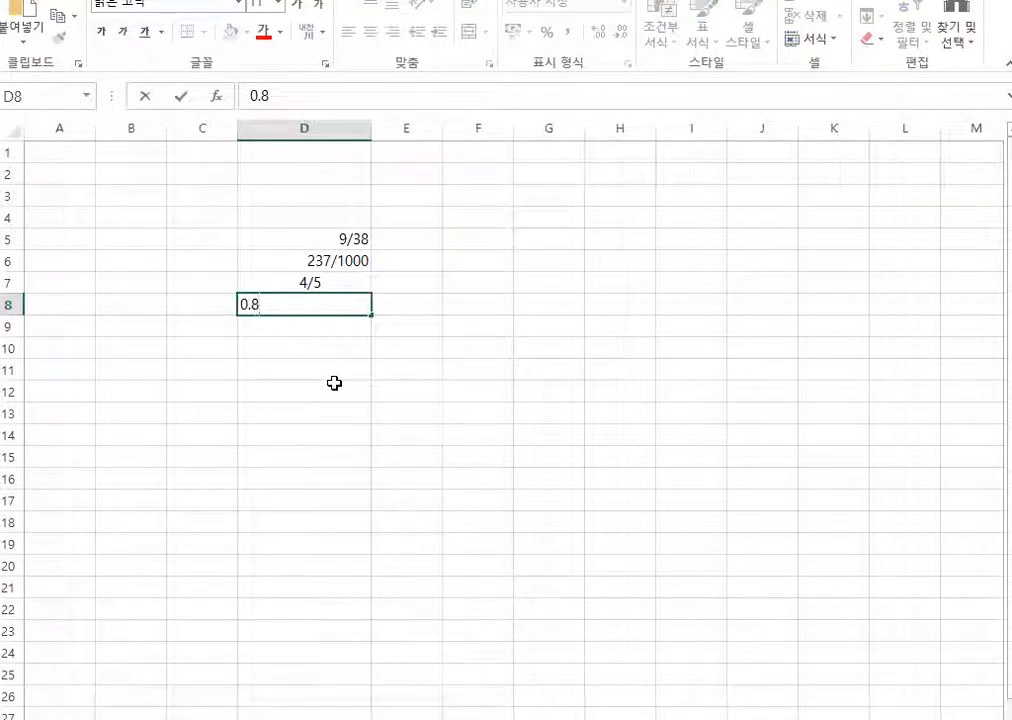
key(Return)
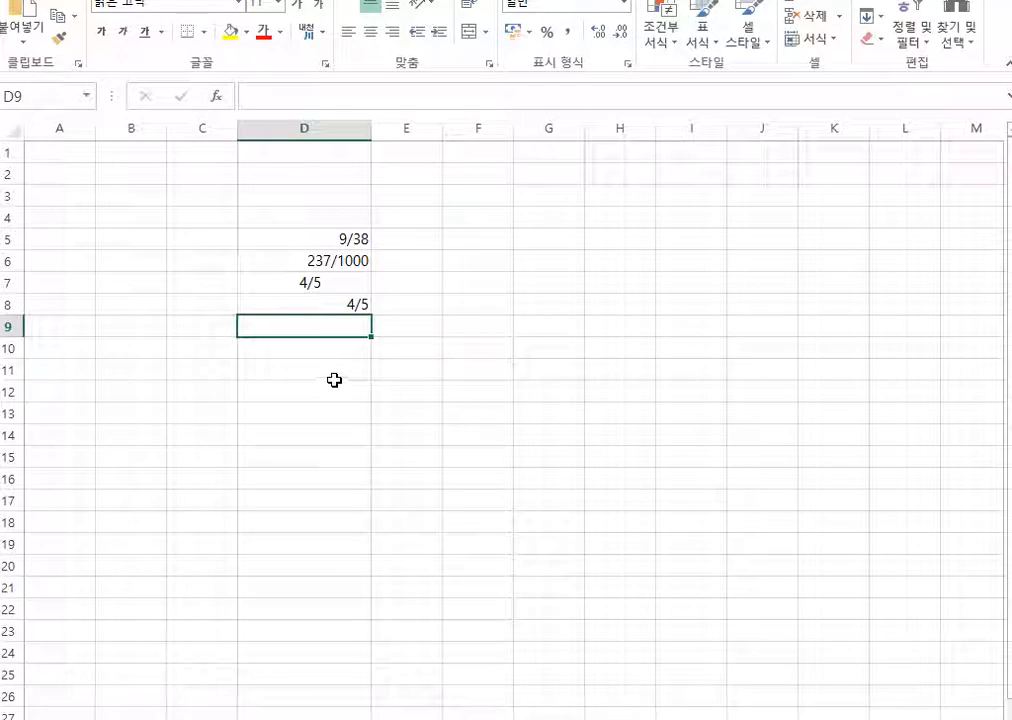
click(311, 284)
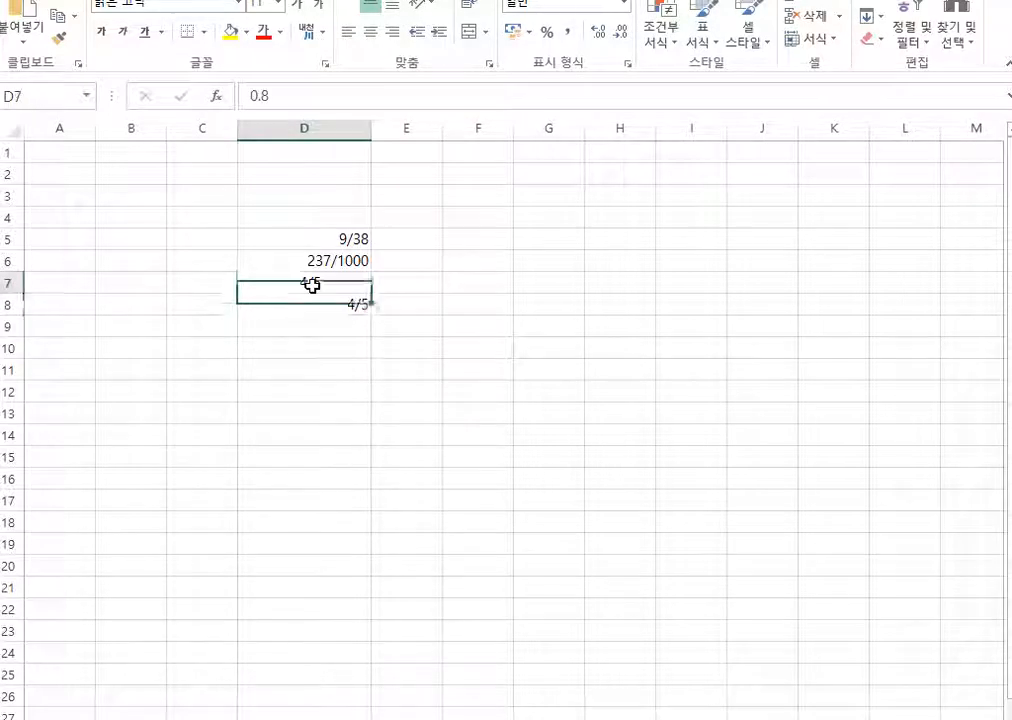
click(334, 303)
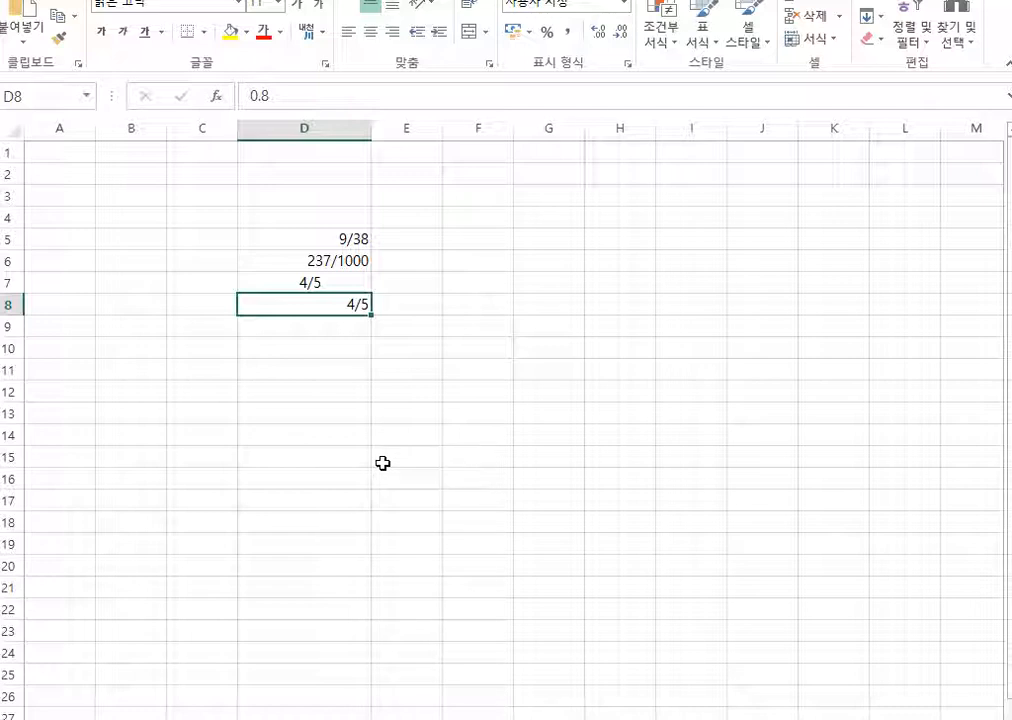
Replace the value in cell D8 with 3.5 and reselect the cell to check its fraction display.
right_click(321, 327)
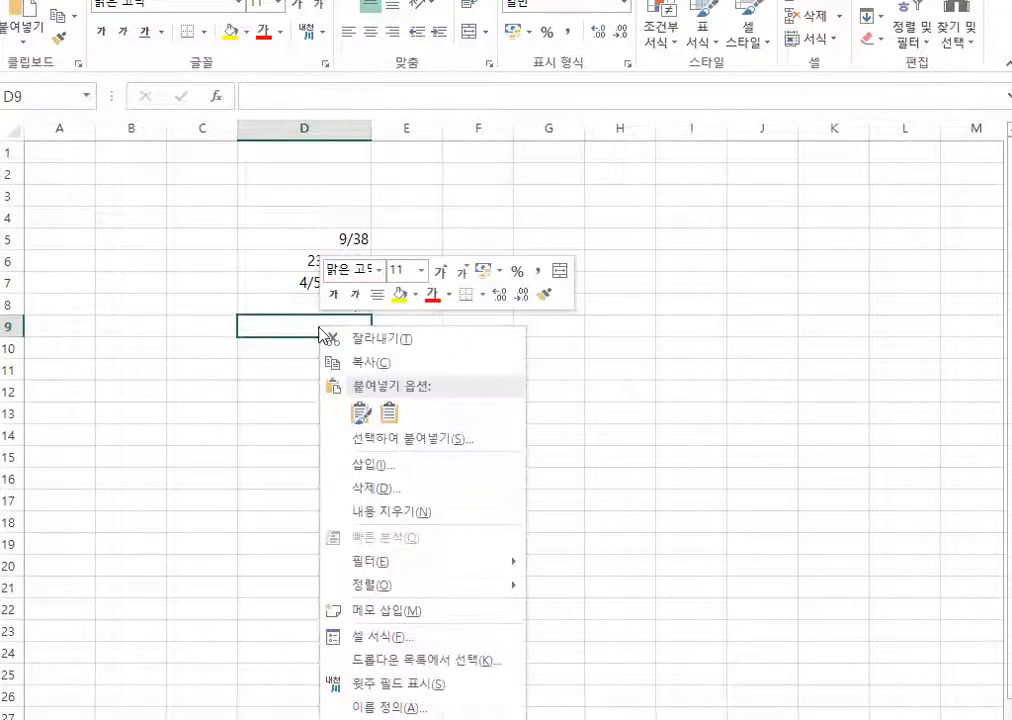
click(300, 327)
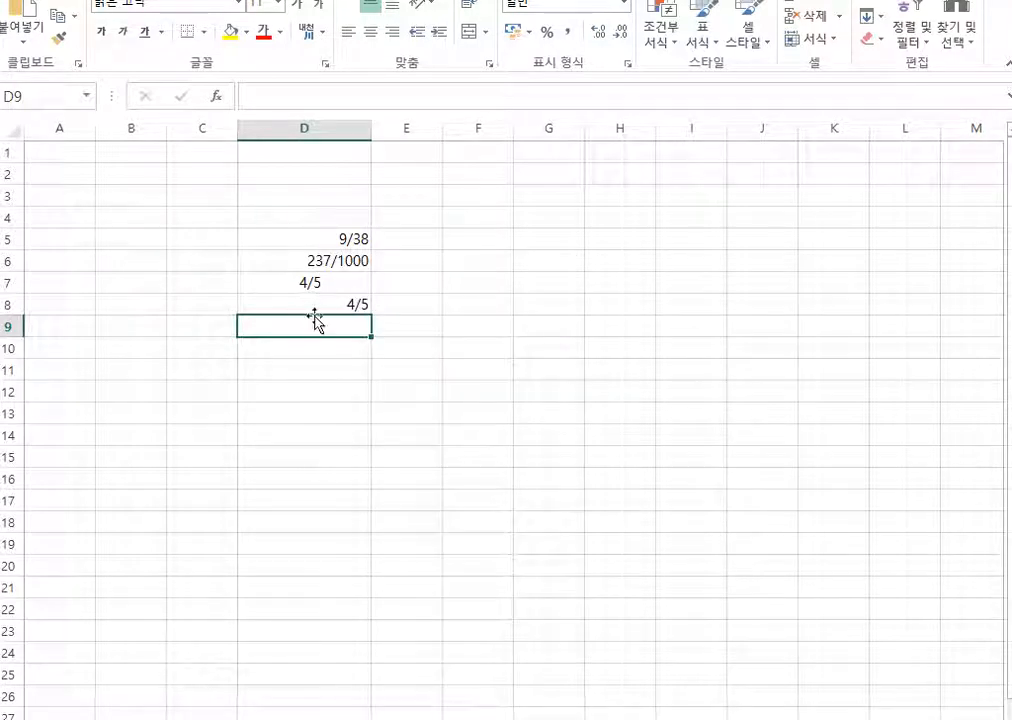
click(316, 306)
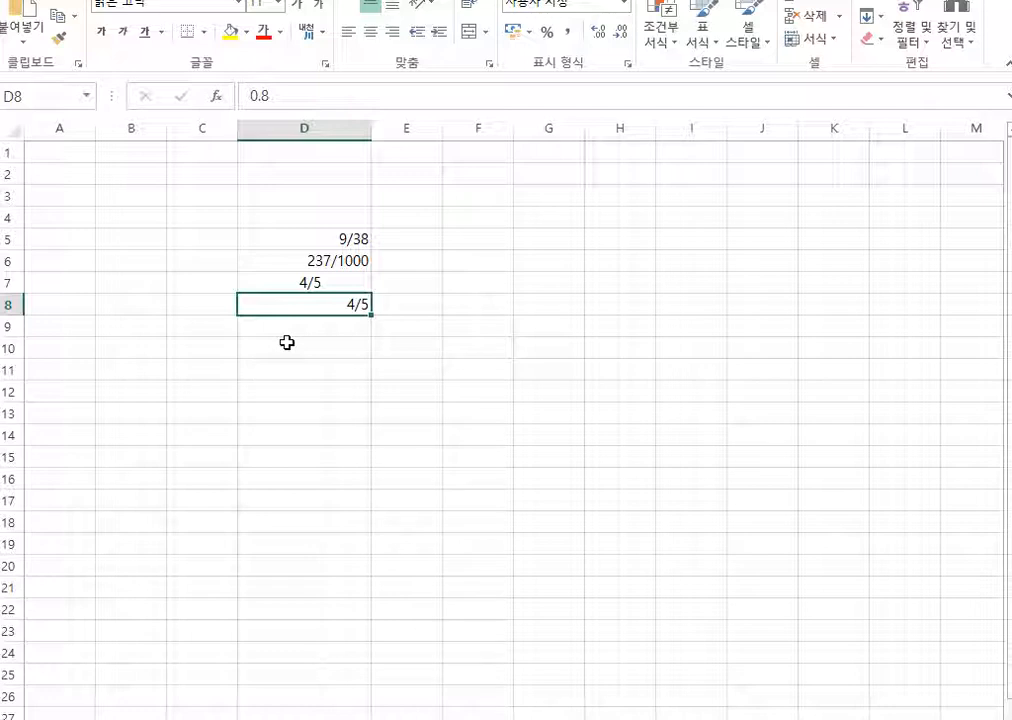
text(3)
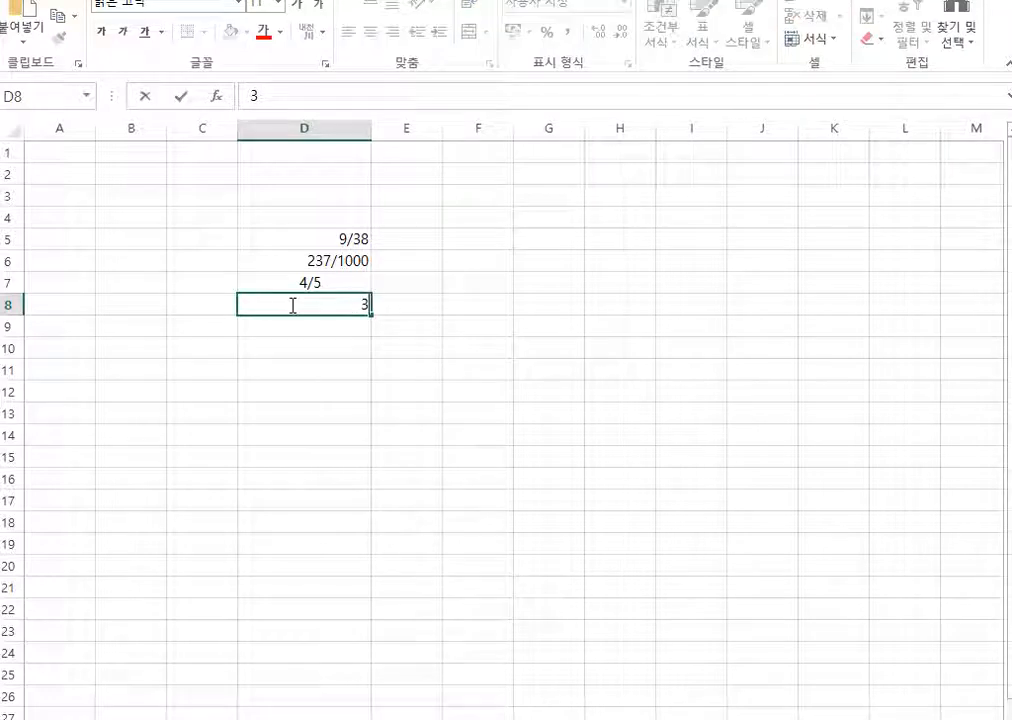
text(.5)
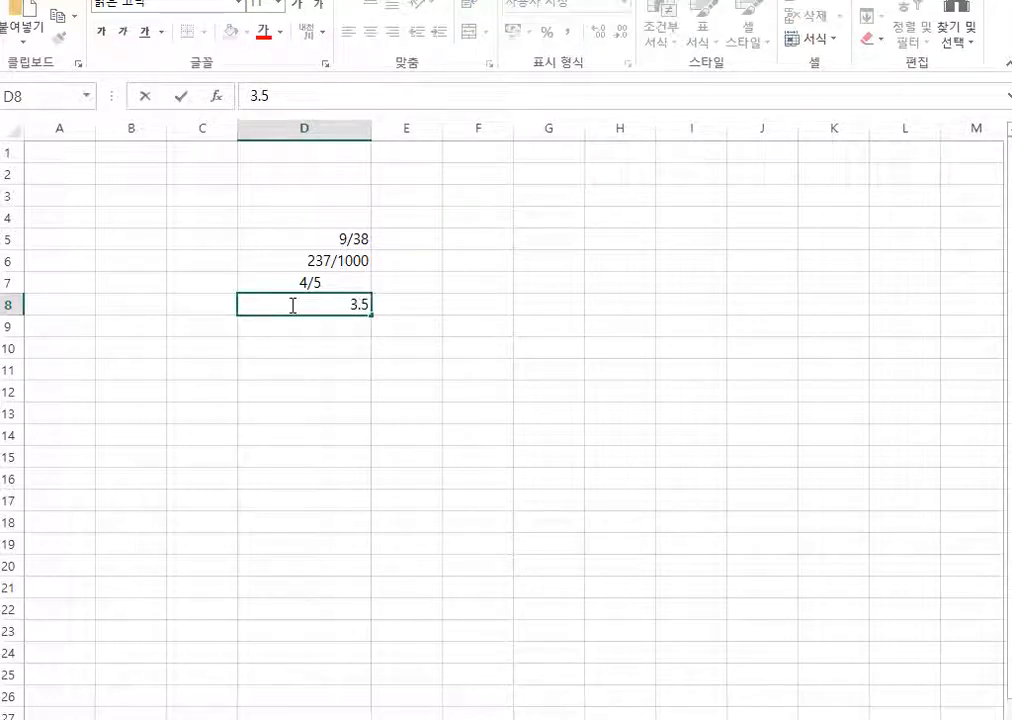
key(Return)
click(290, 305)
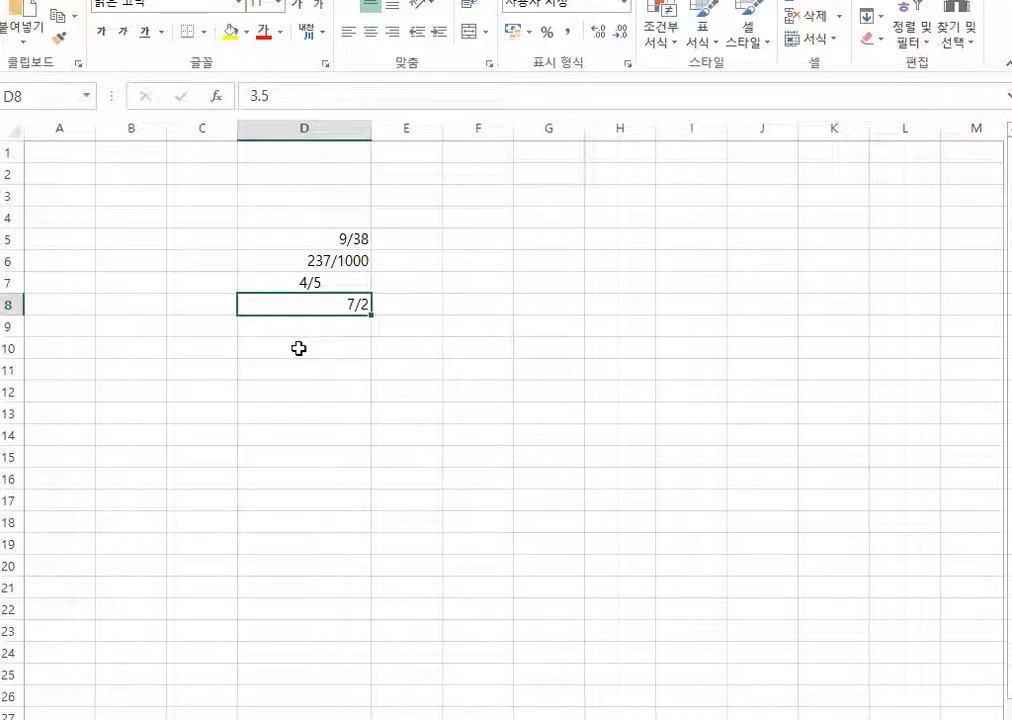
Apply the custom number format # ???????/####### to cell D9 and enter the decimal 3.5 in it.
click(303, 326)
right_click(305, 327)
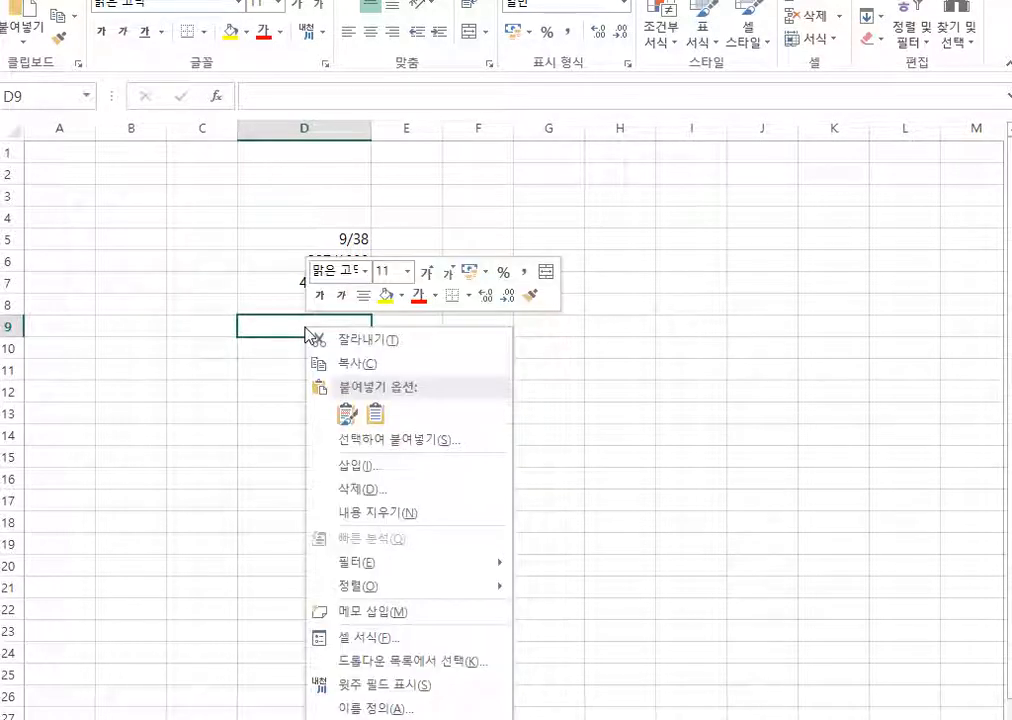
click(456, 640)
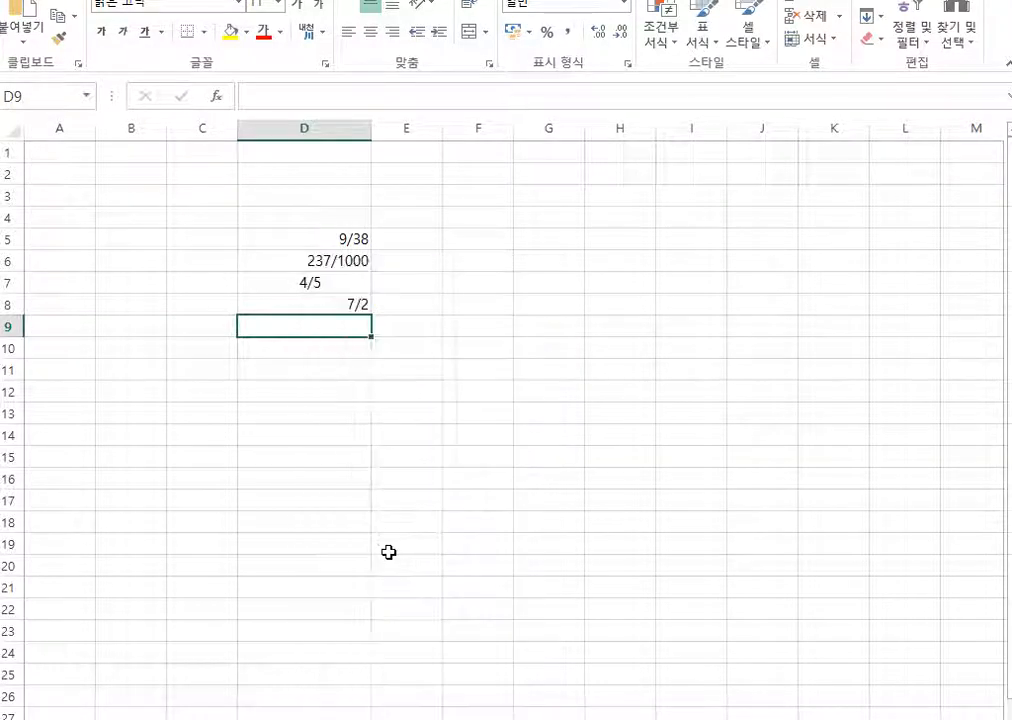
drag(305, 380, 411, 360)
click(322, 596)
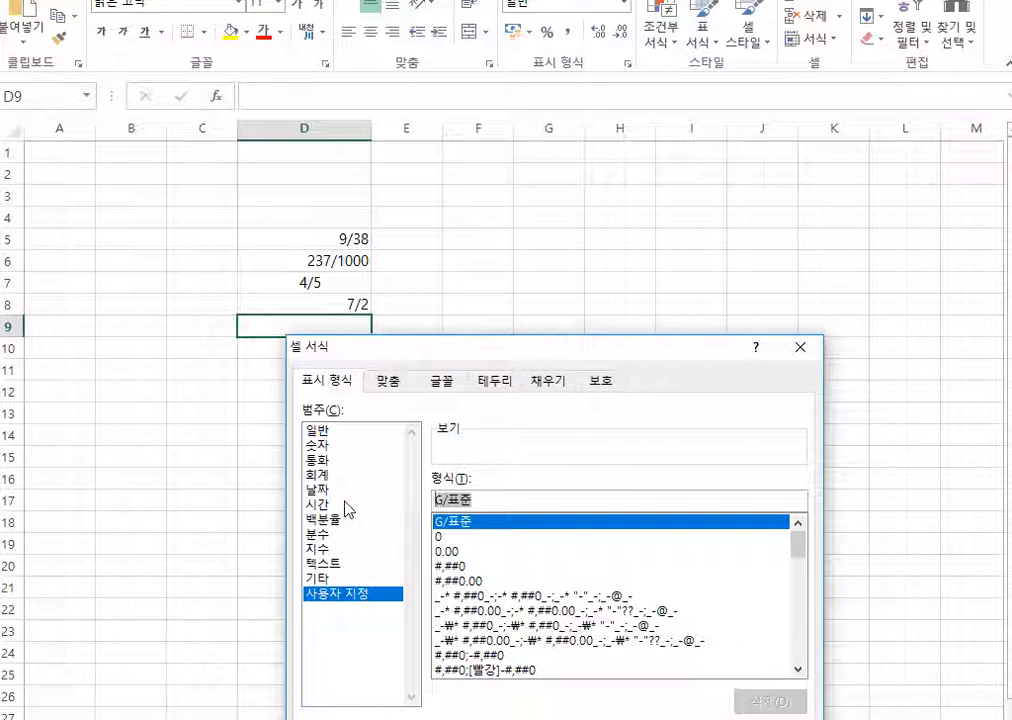
text(#)
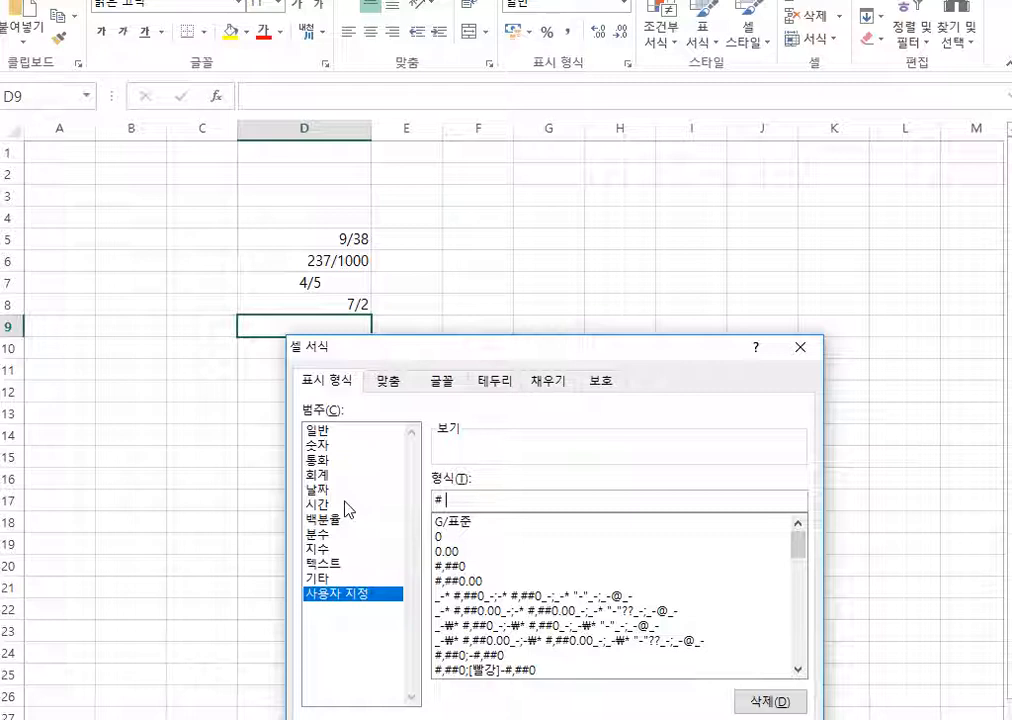
text( ???????/#######)
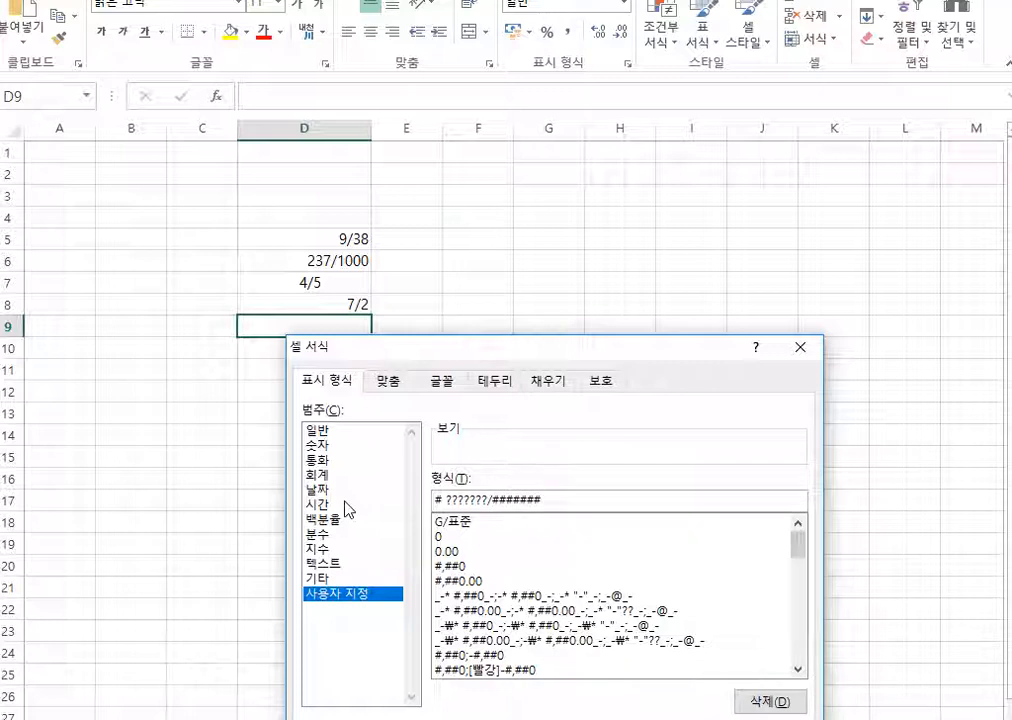
drag(621, 341, 500, 140)
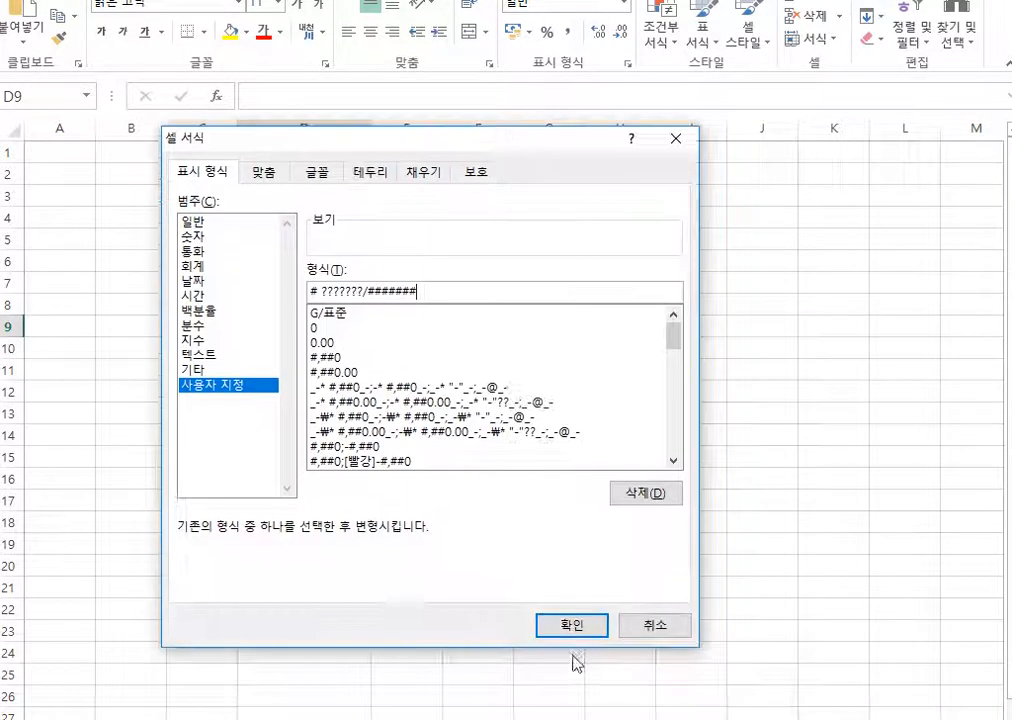
click(572, 633)
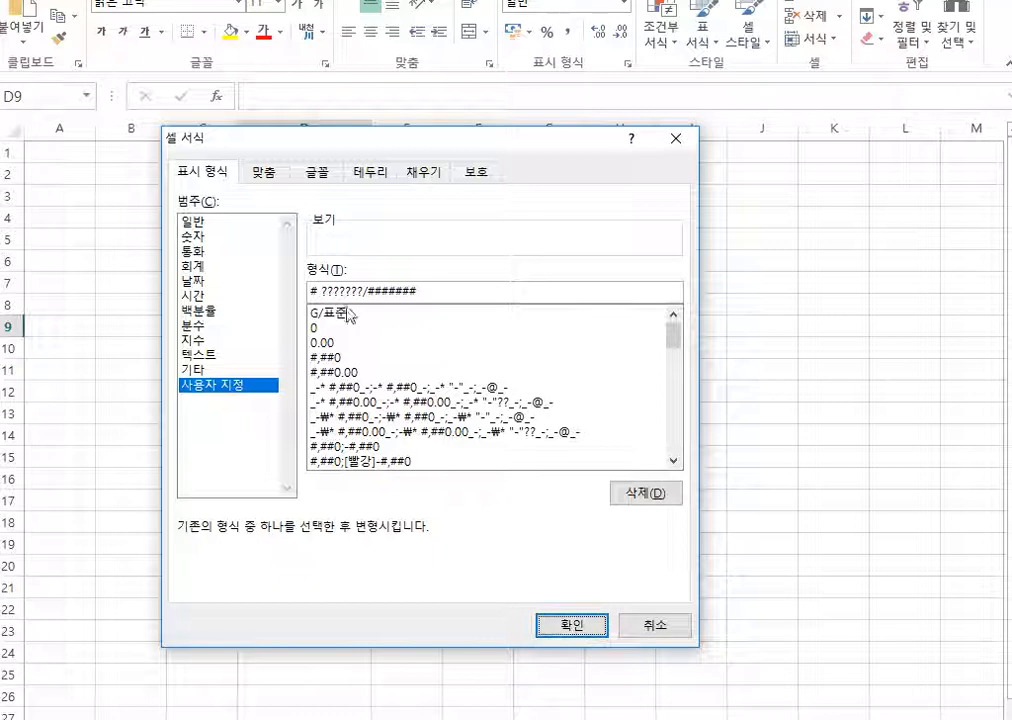
drag(319, 291, 428, 300)
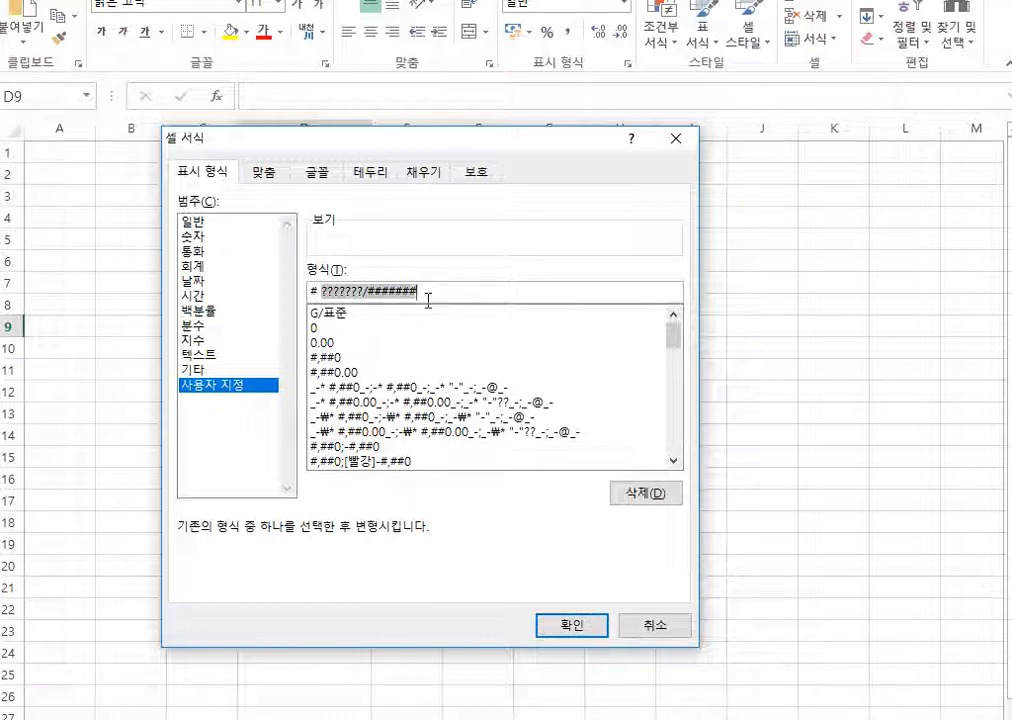
click(551, 631)
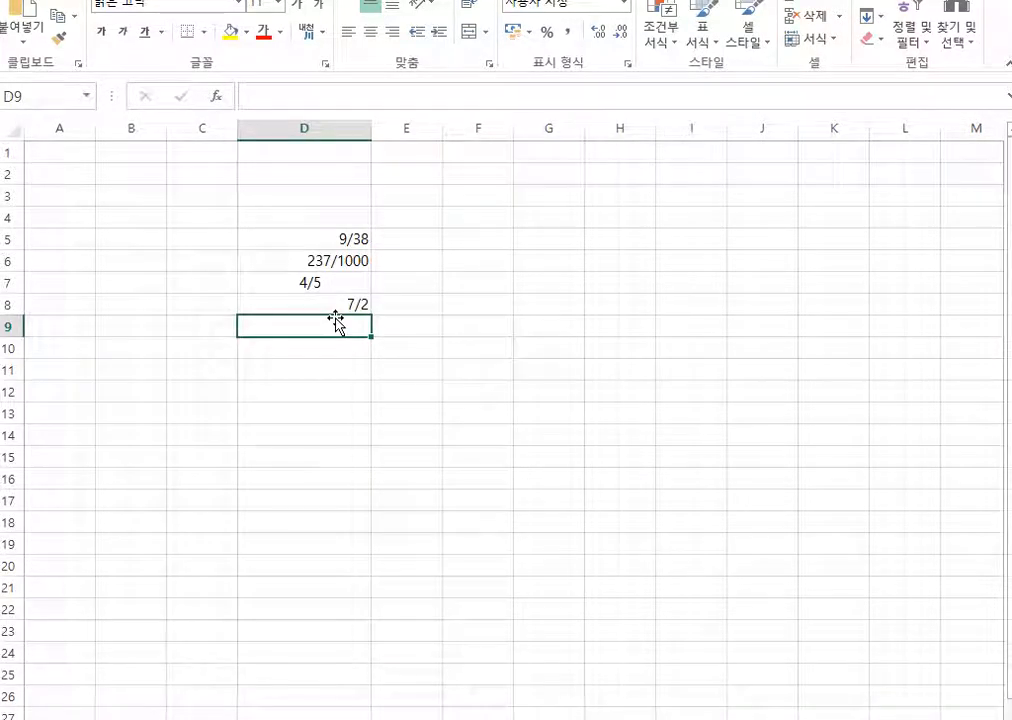
text(3.5)
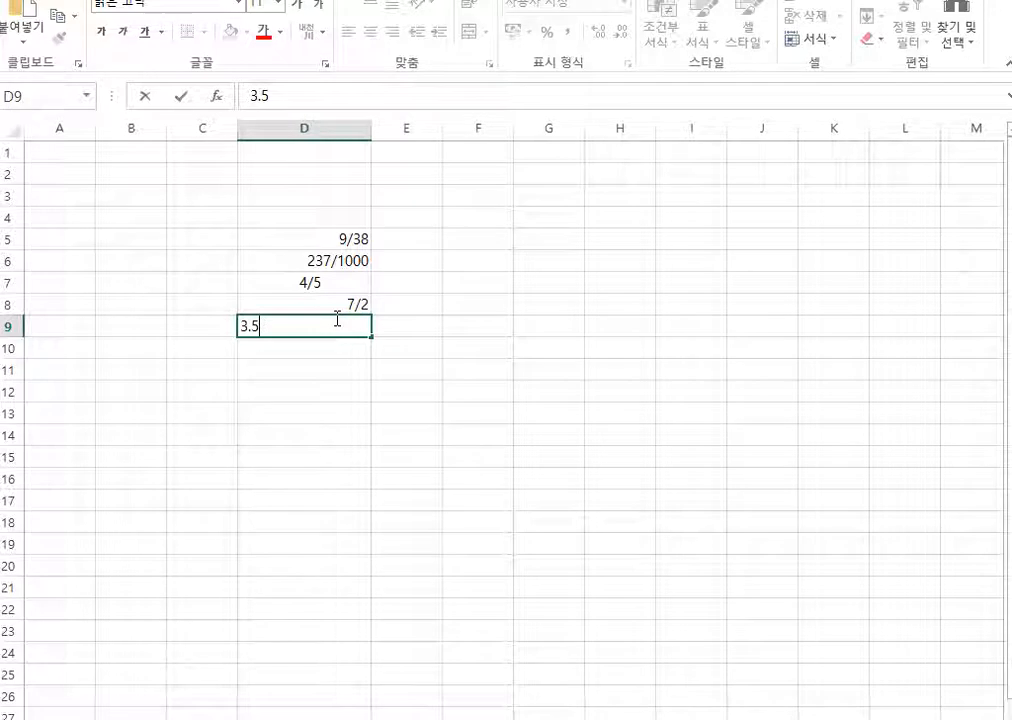
key(Return)
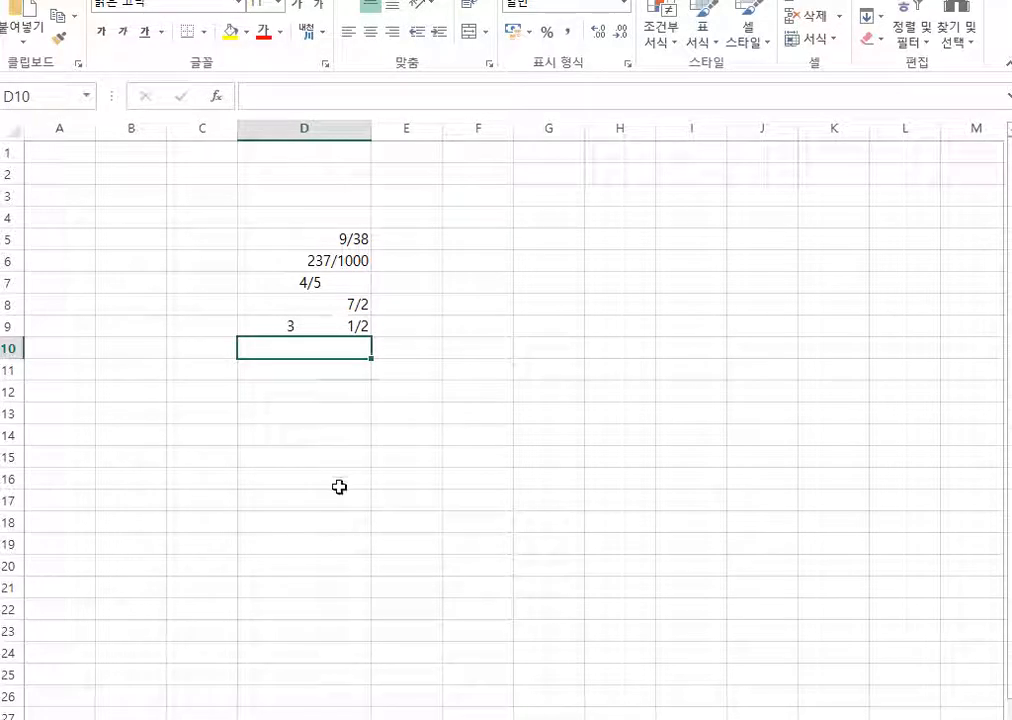
Apply the custom number format # ??/## to cell D10.
right_click(334, 354)
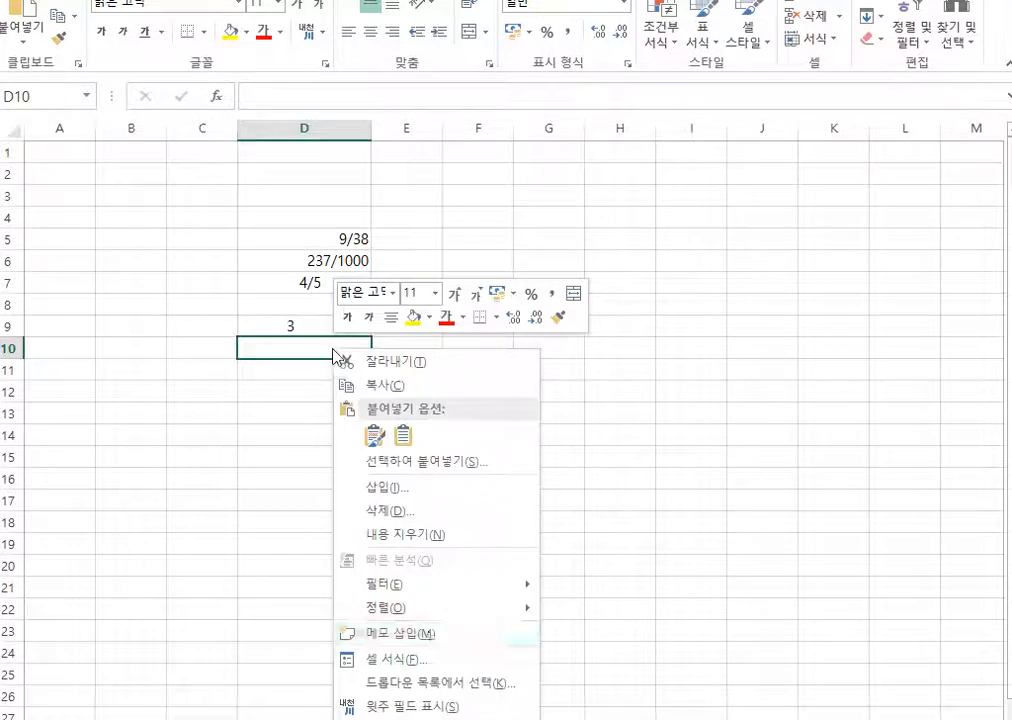
click(428, 665)
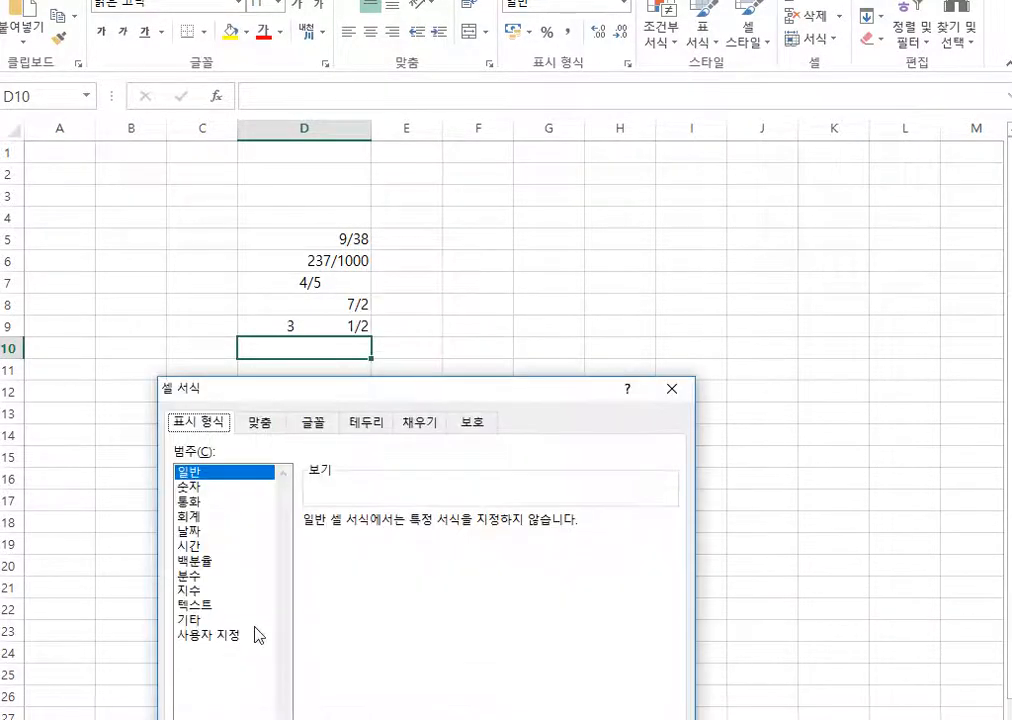
click(196, 637)
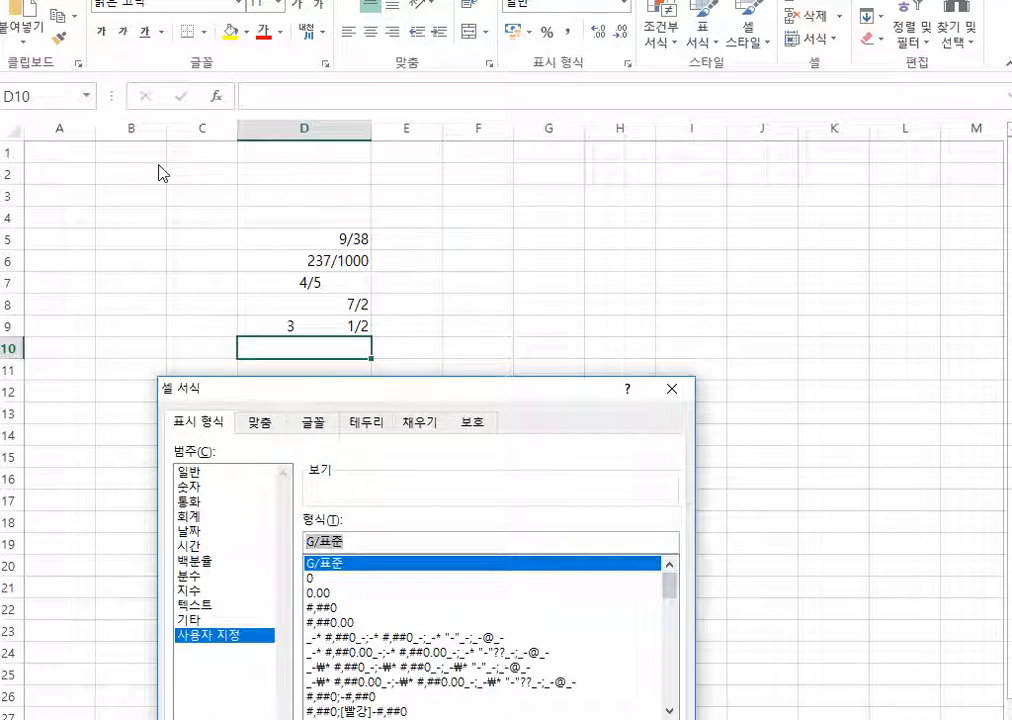
text(#)
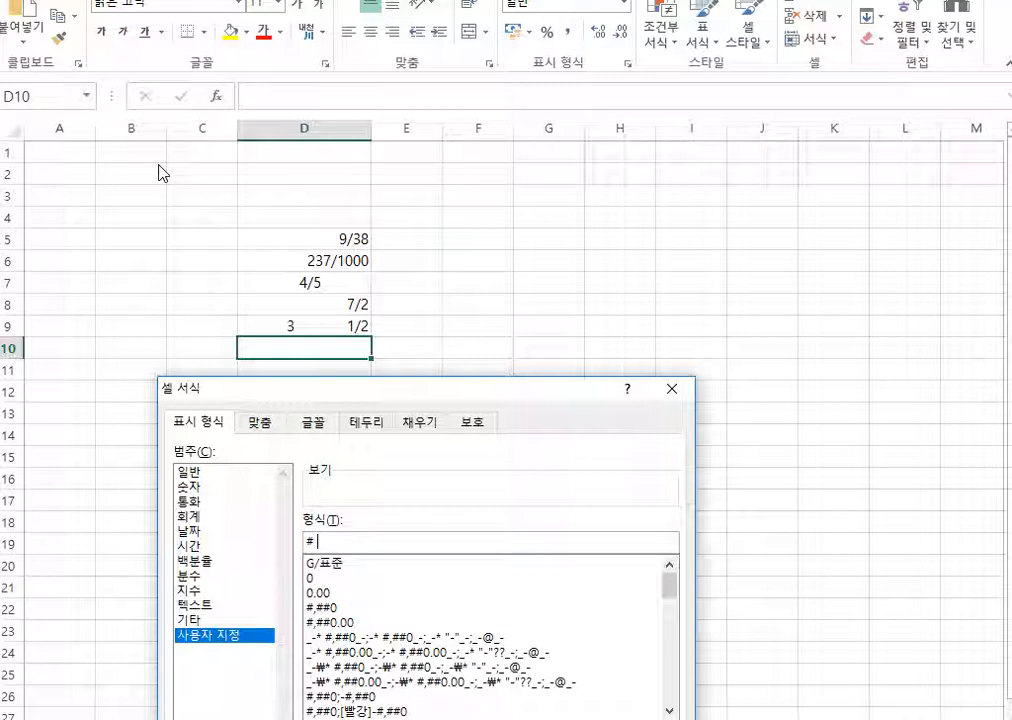
text(??/##)
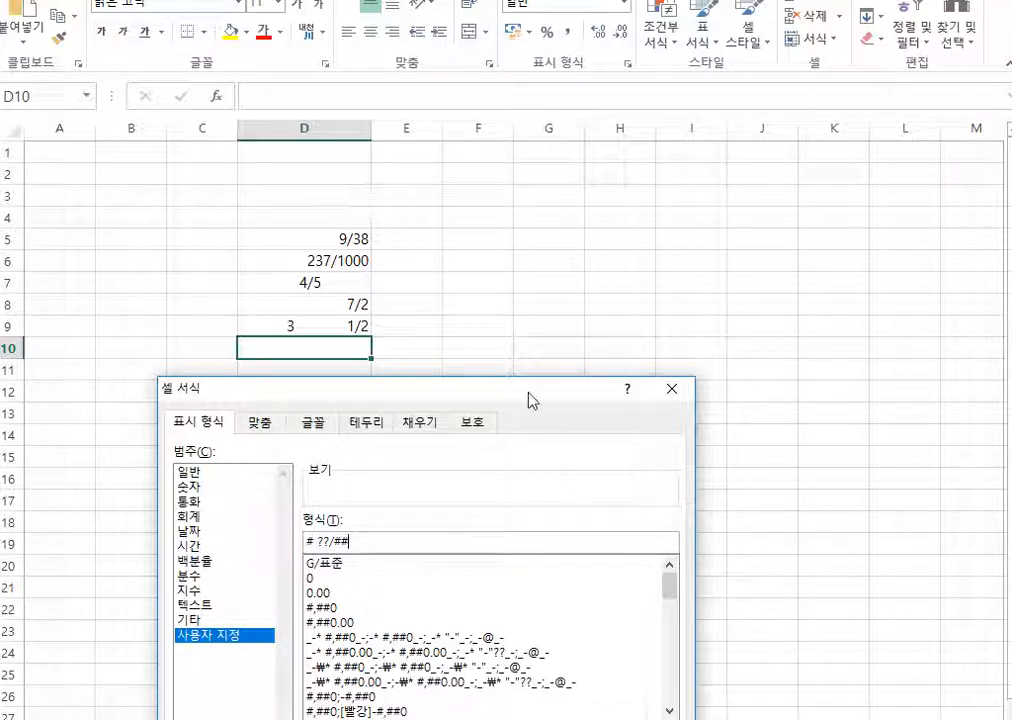
drag(526, 392, 443, 173)
click(485, 658)
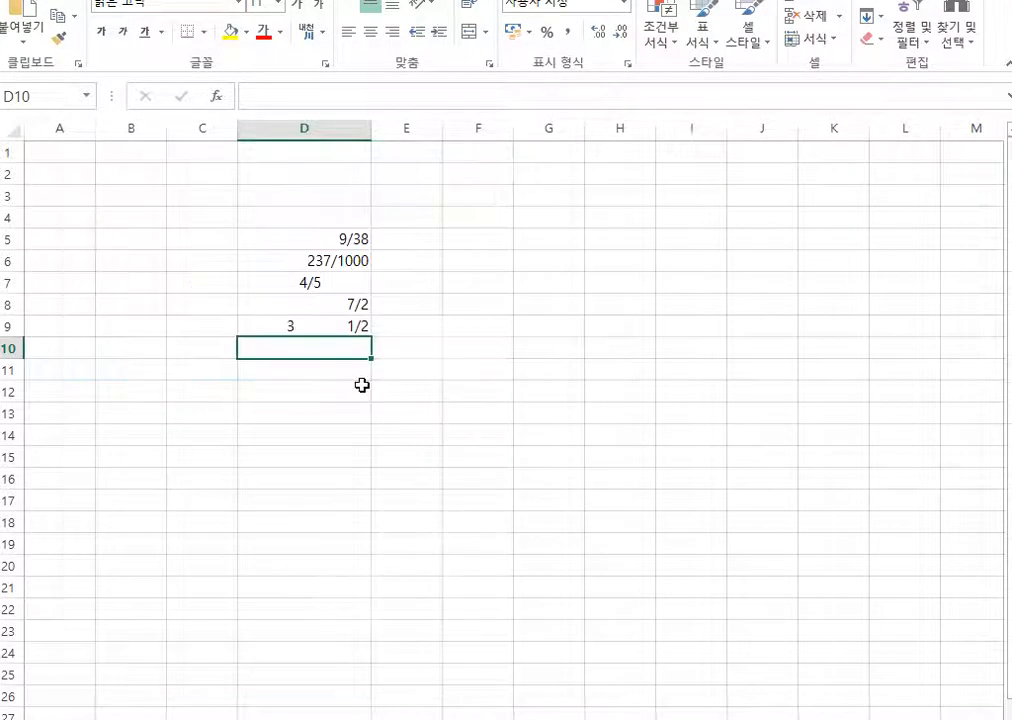
Enter the decimal 3.5 in cell D10 and compare the whole-number spacing with cell D9.
text(3.5)
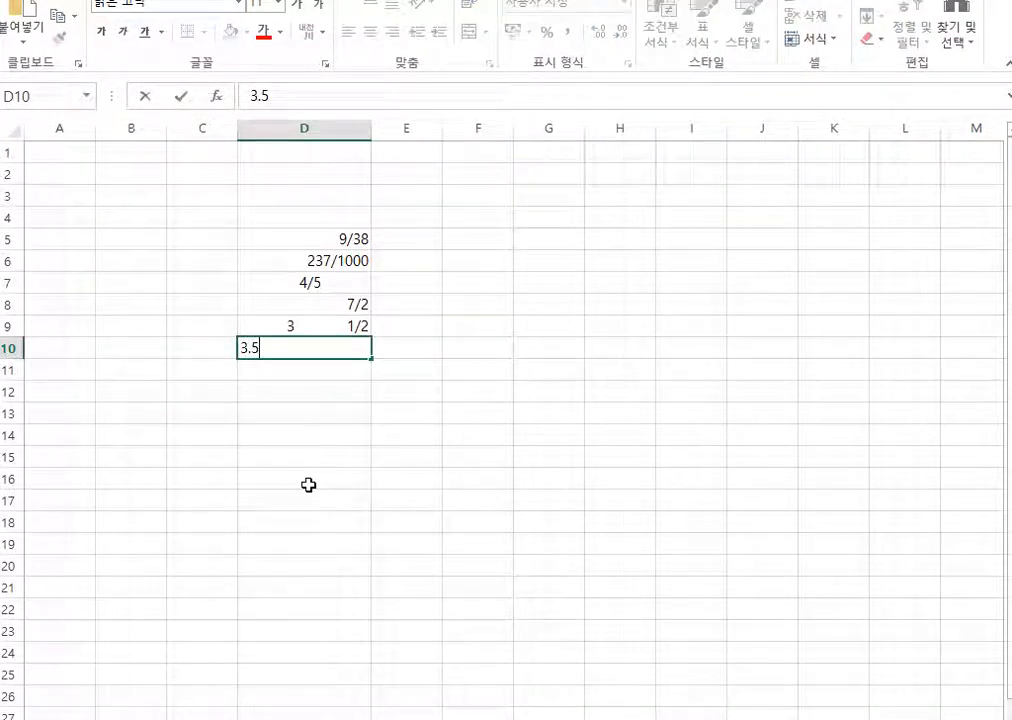
key(Return)
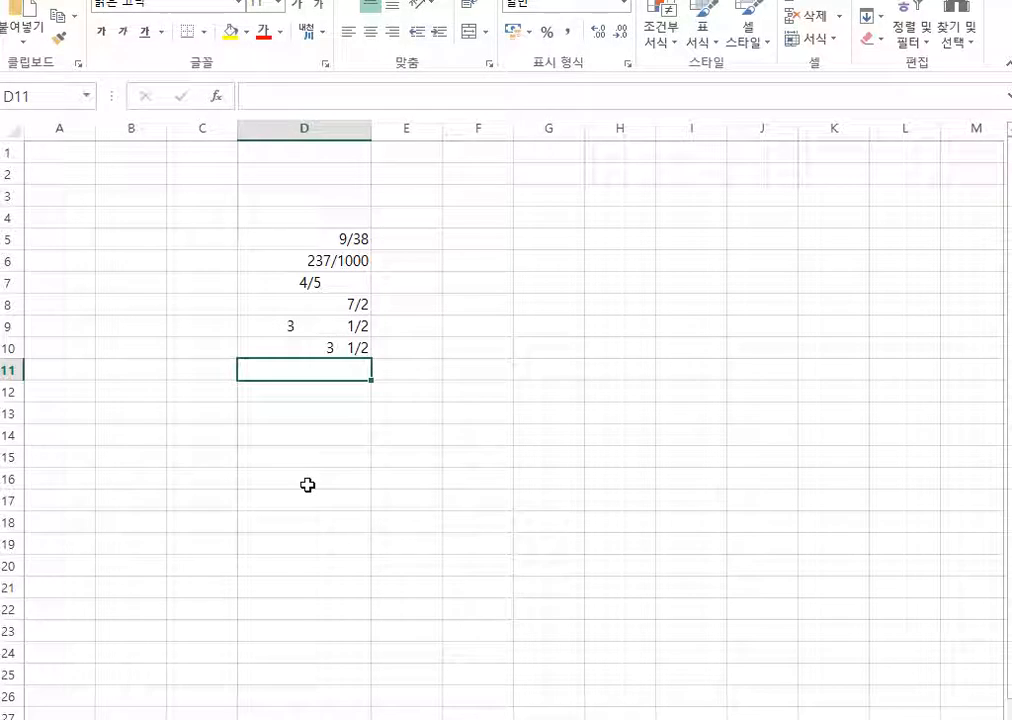
drag(272, 312, 331, 356)
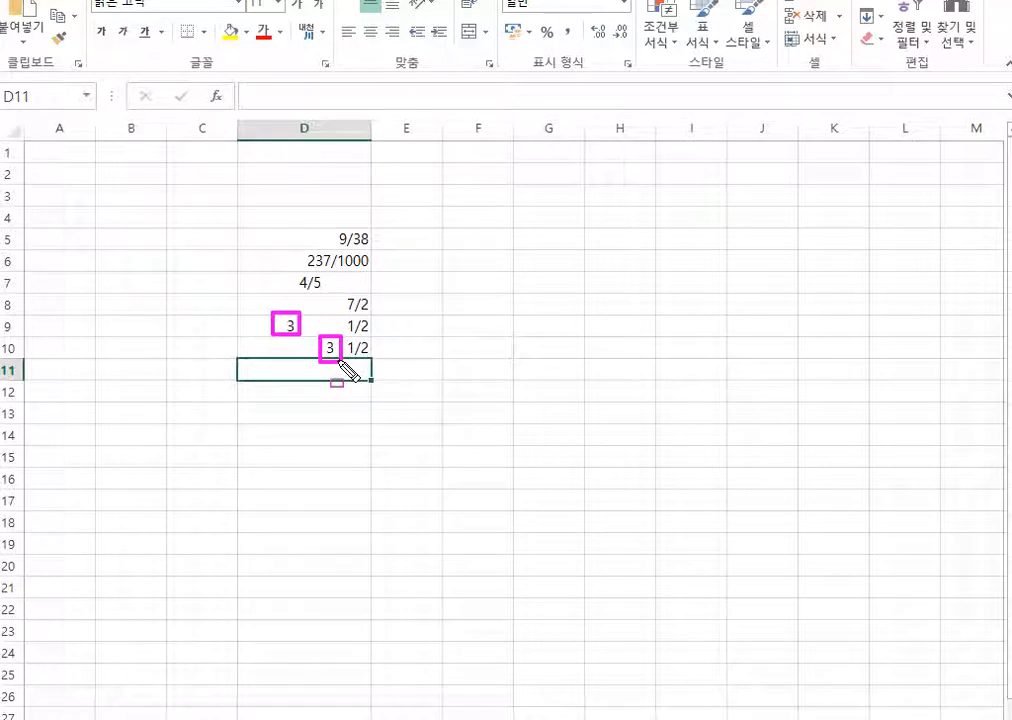
key(Escape)
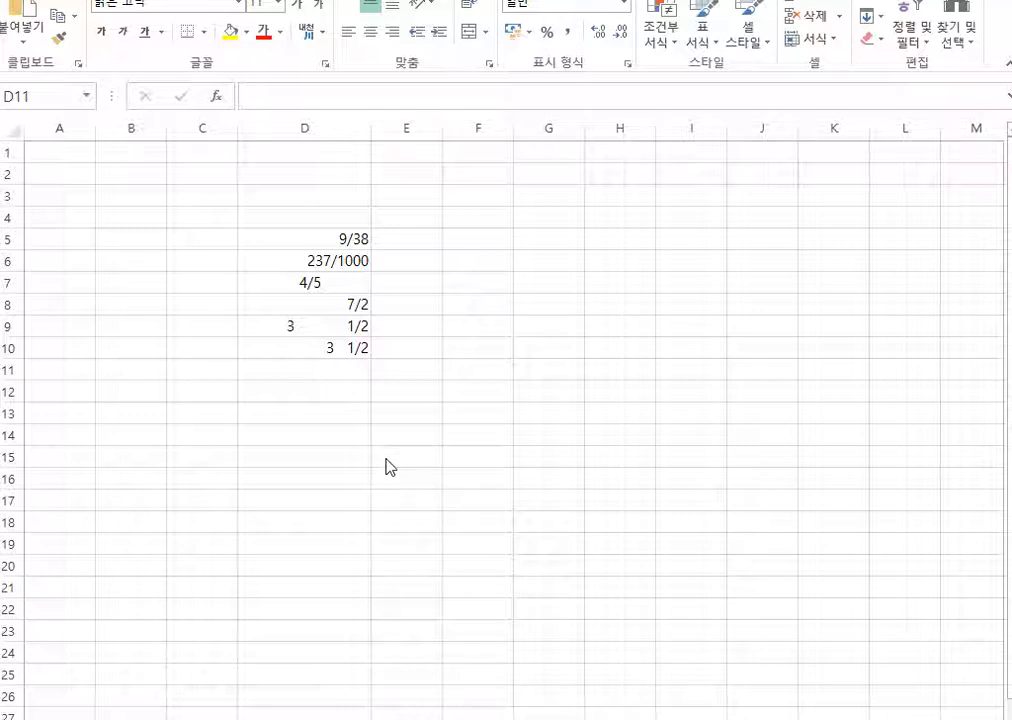
Apply the custom number format # "원" to cell D14.
click(294, 434)
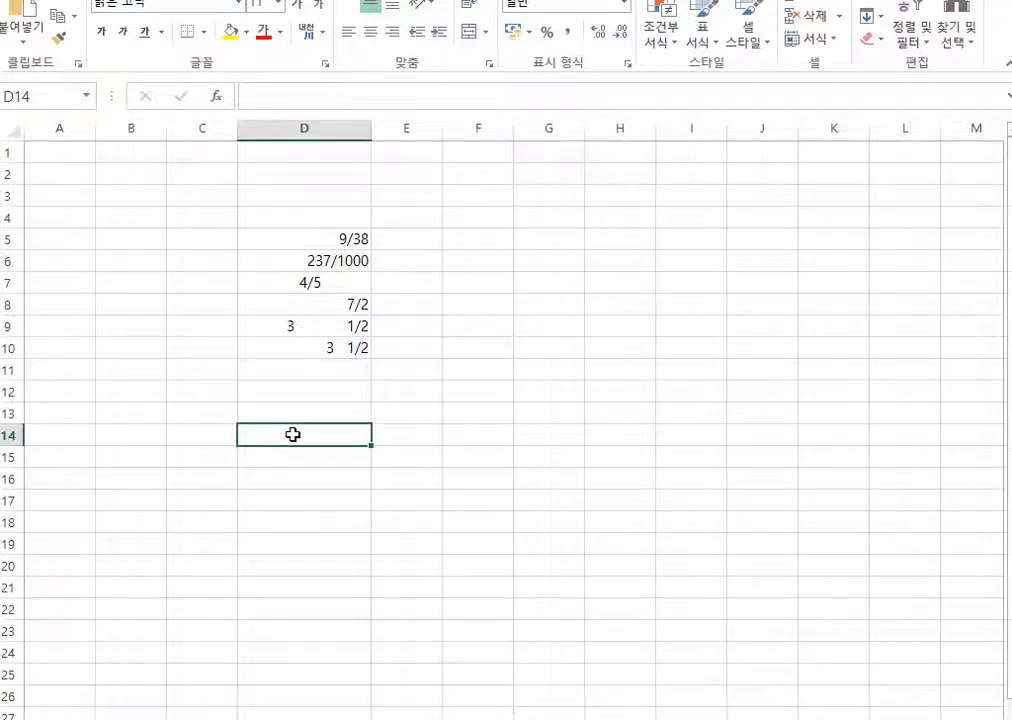
right_click(294, 434)
click(352, 719)
drag(433, 397, 650, 259)
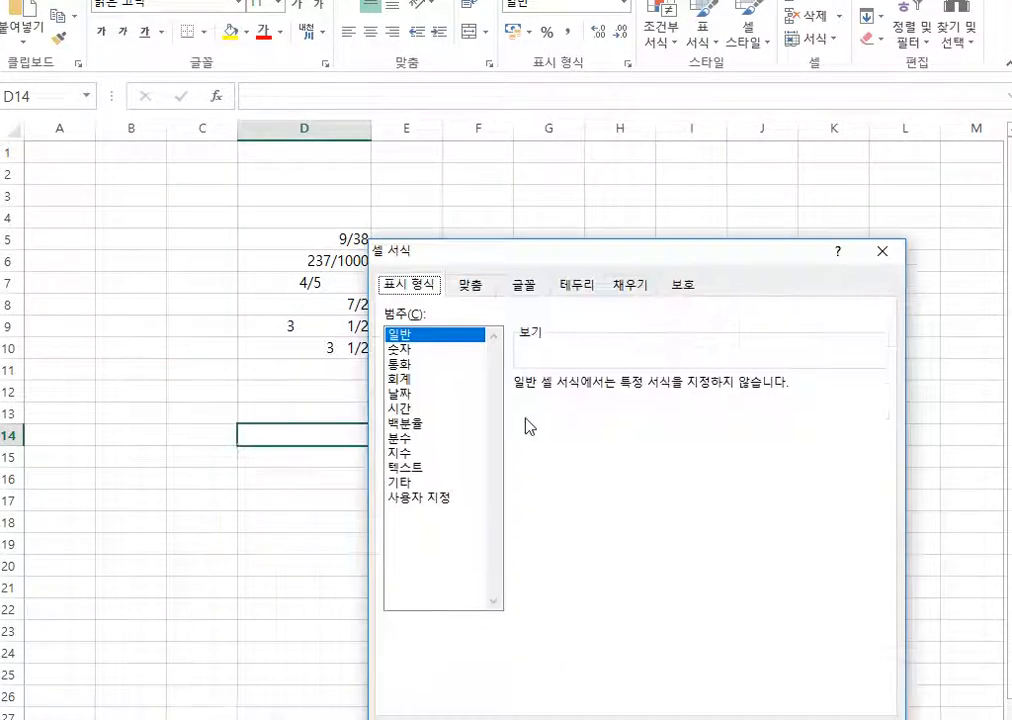
click(405, 497)
click(574, 404)
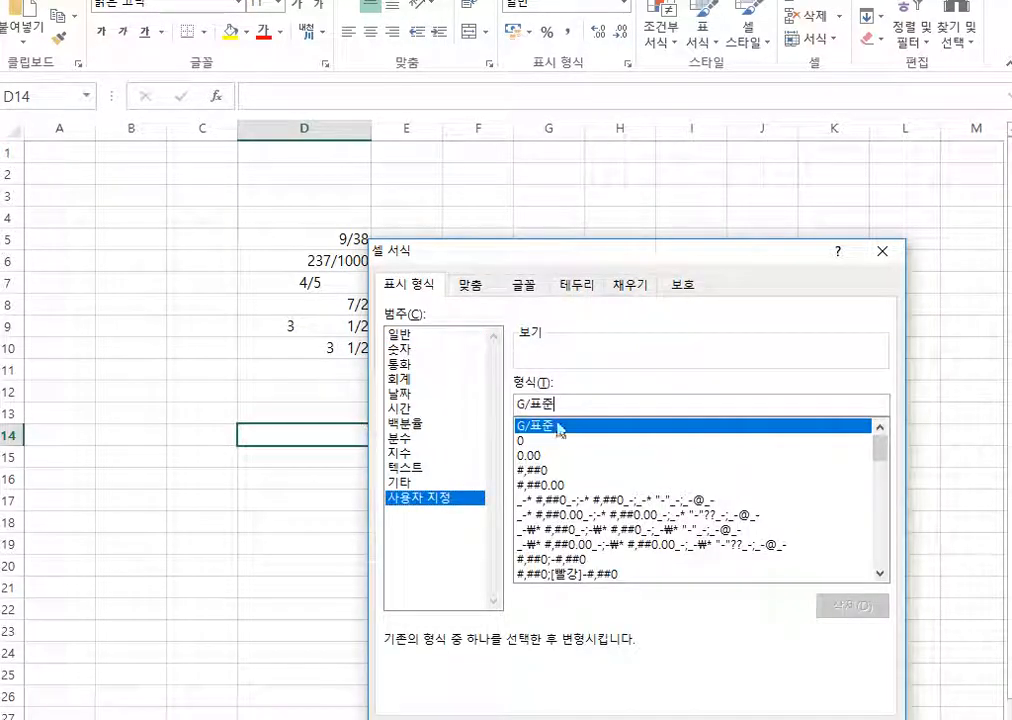
drag(601, 402, 477, 409)
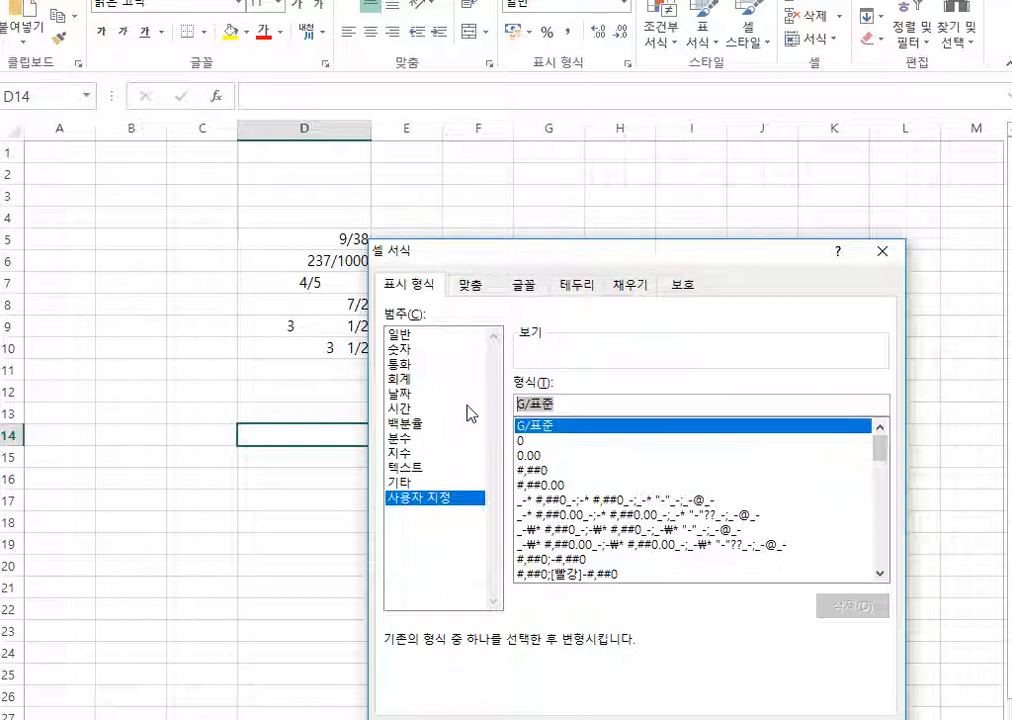
text(#)
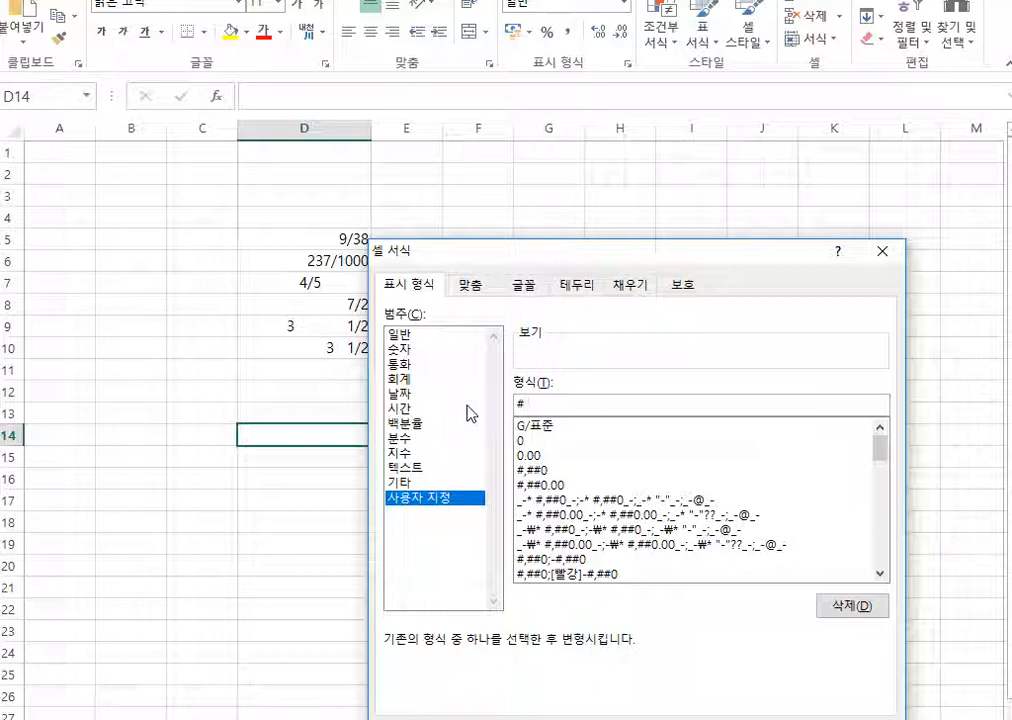
text( ")
key(BackSpace)
text("")
key(Left)
text(원)
drag(655, 268, 530, 131)
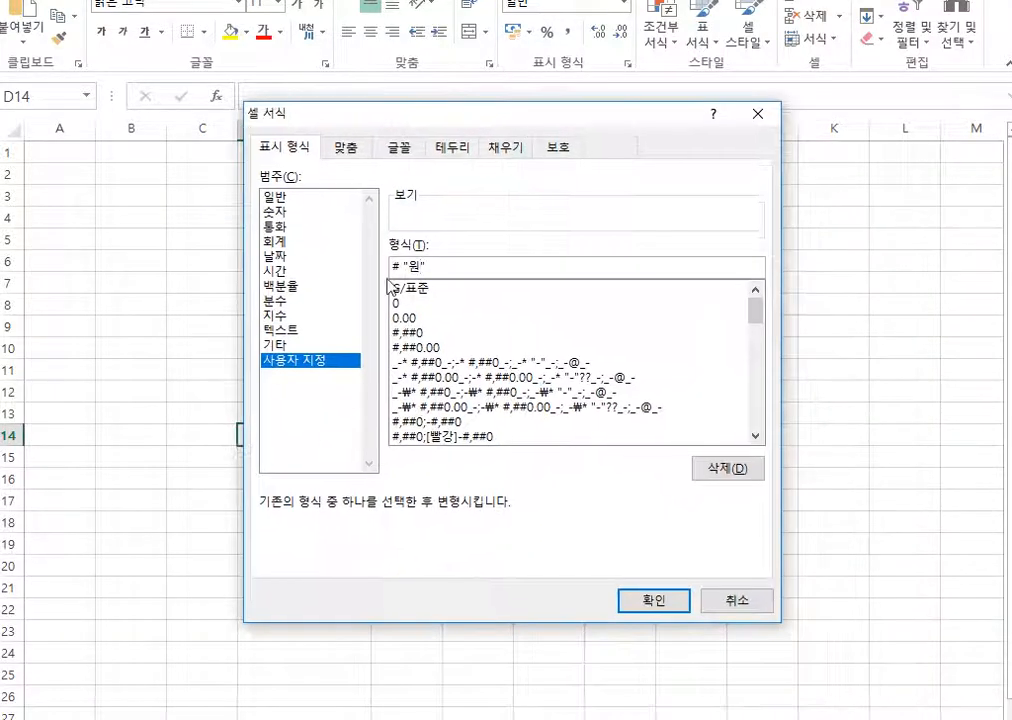
click(641, 601)
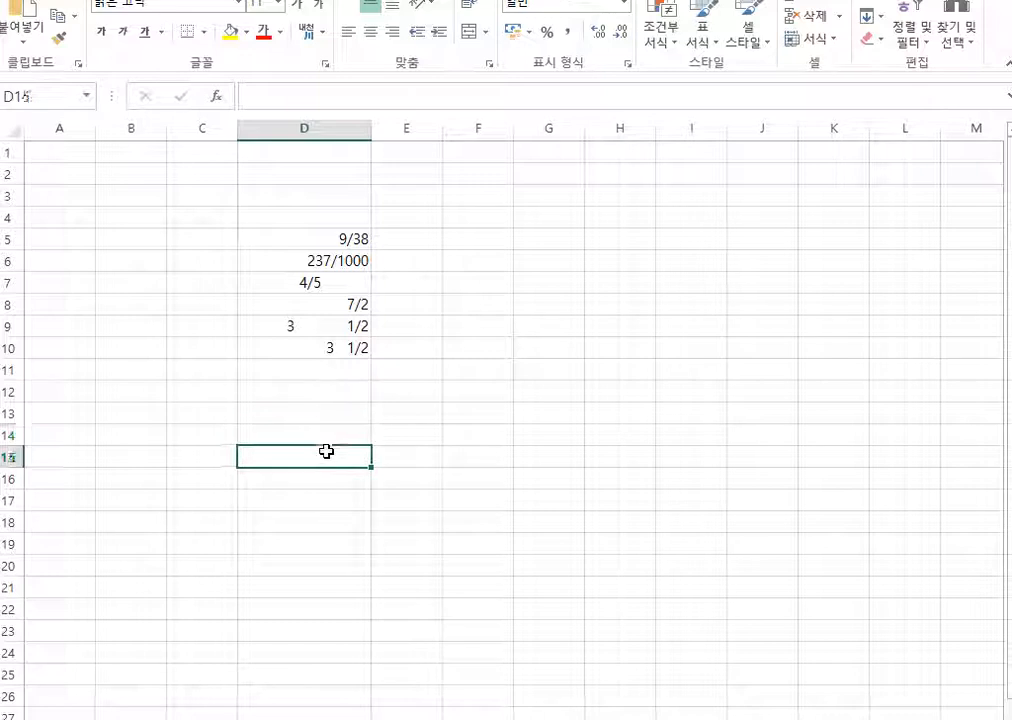
Enter 521 in cell D14 and reselect the cell.
text(521)
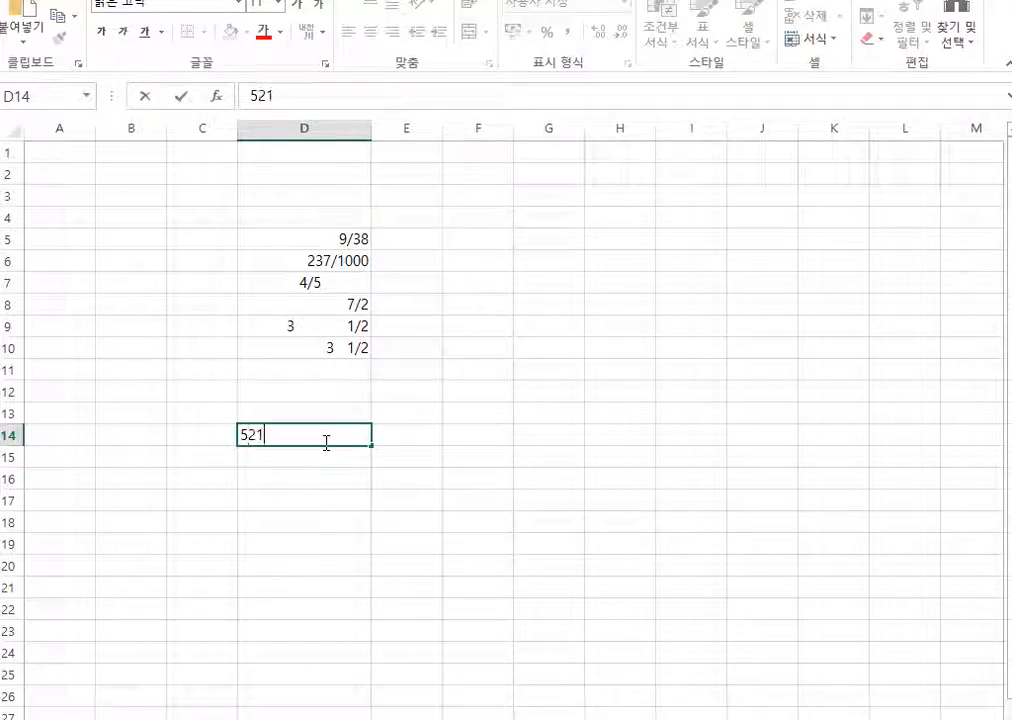
key(Return)
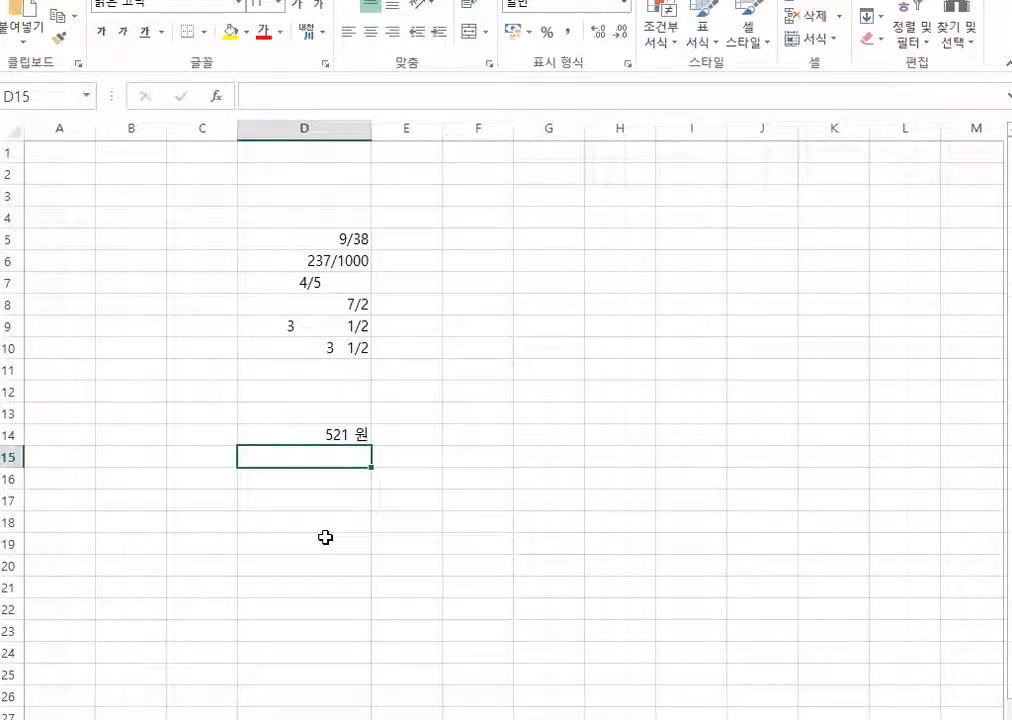
click(341, 433)
Change the custom number format of cell D14 to # "만원".
right_click(341, 433)
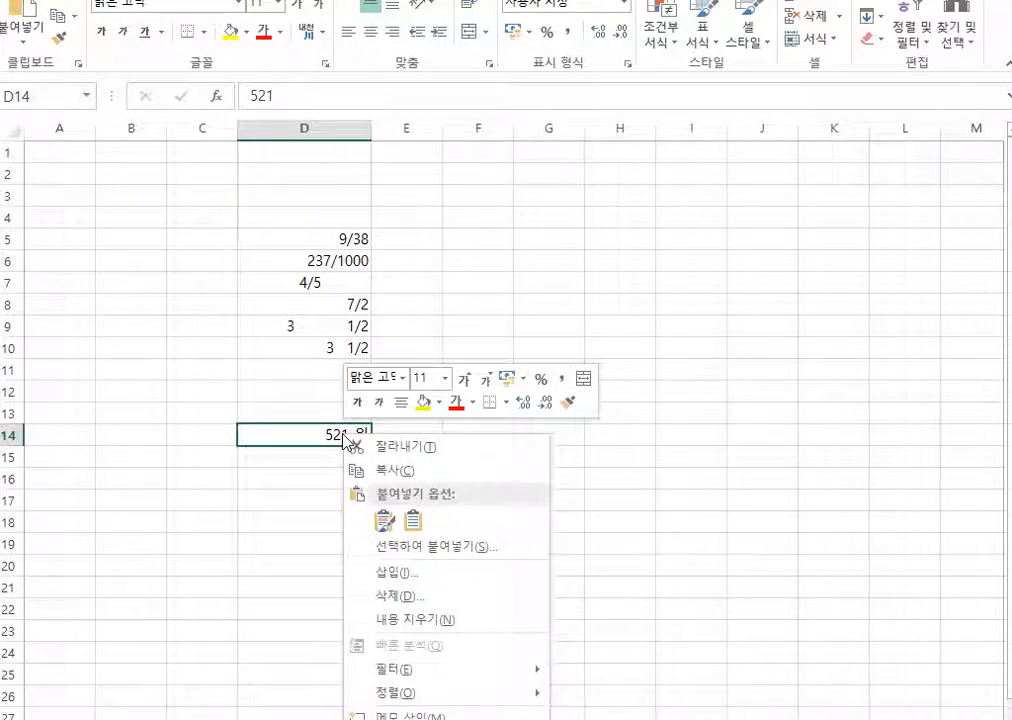
click(408, 719)
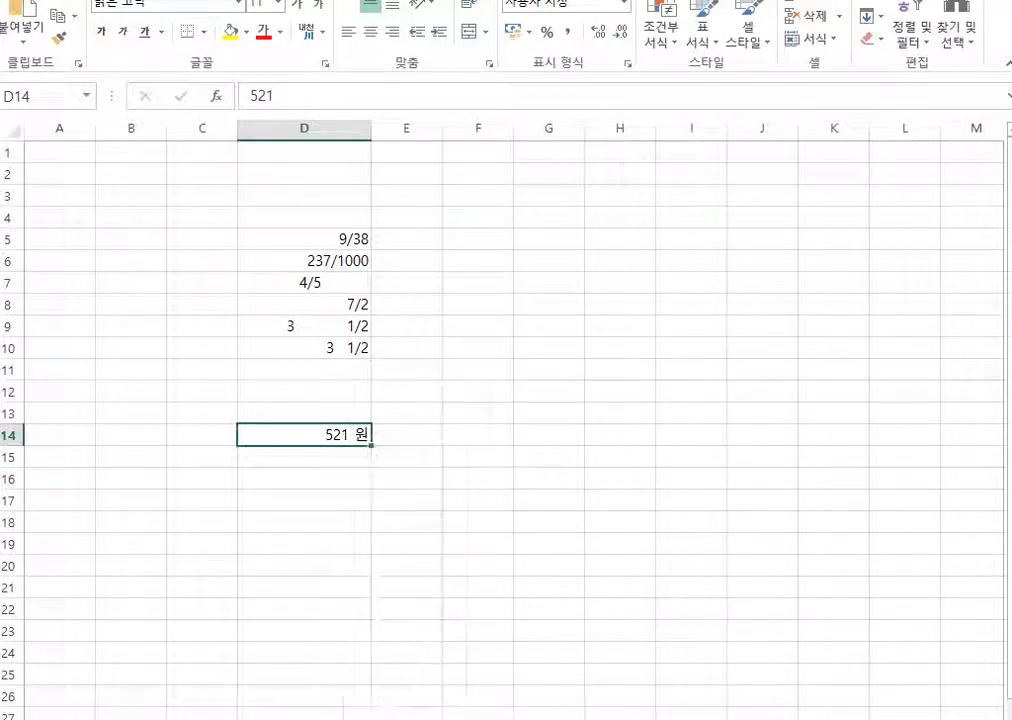
click(322, 540)
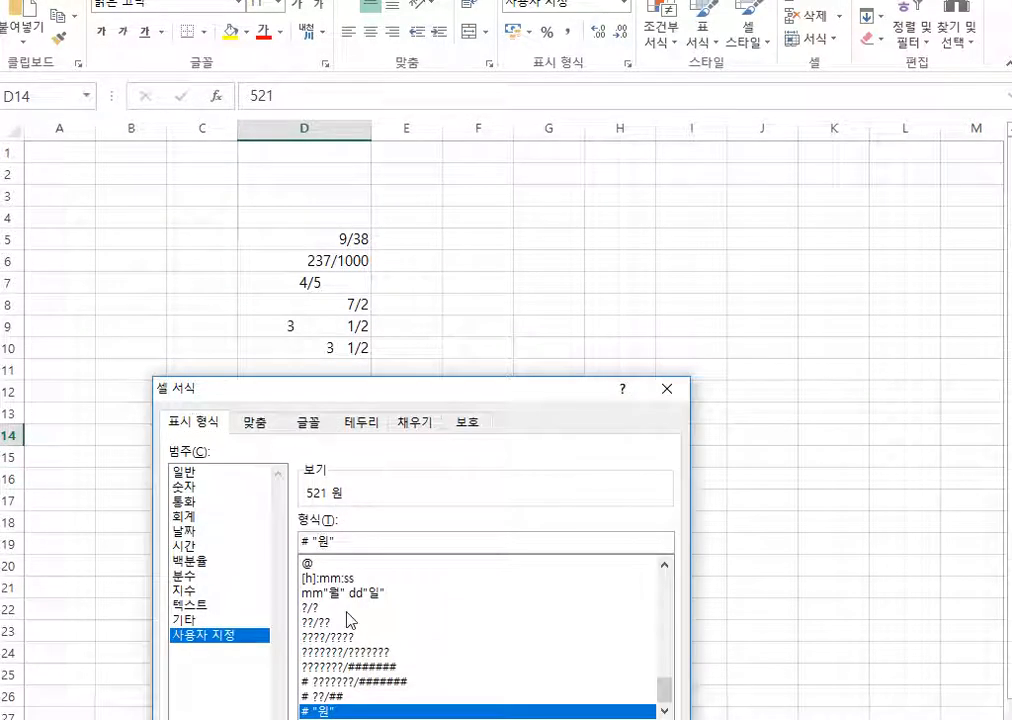
text(만)
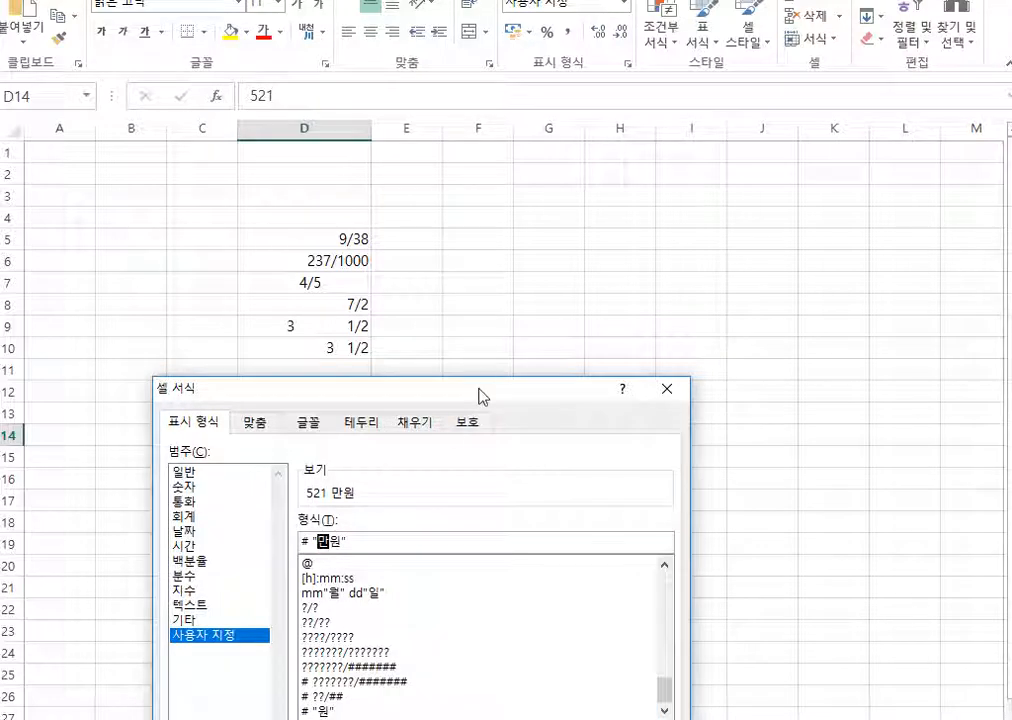
drag(477, 395, 407, 178)
click(475, 648)
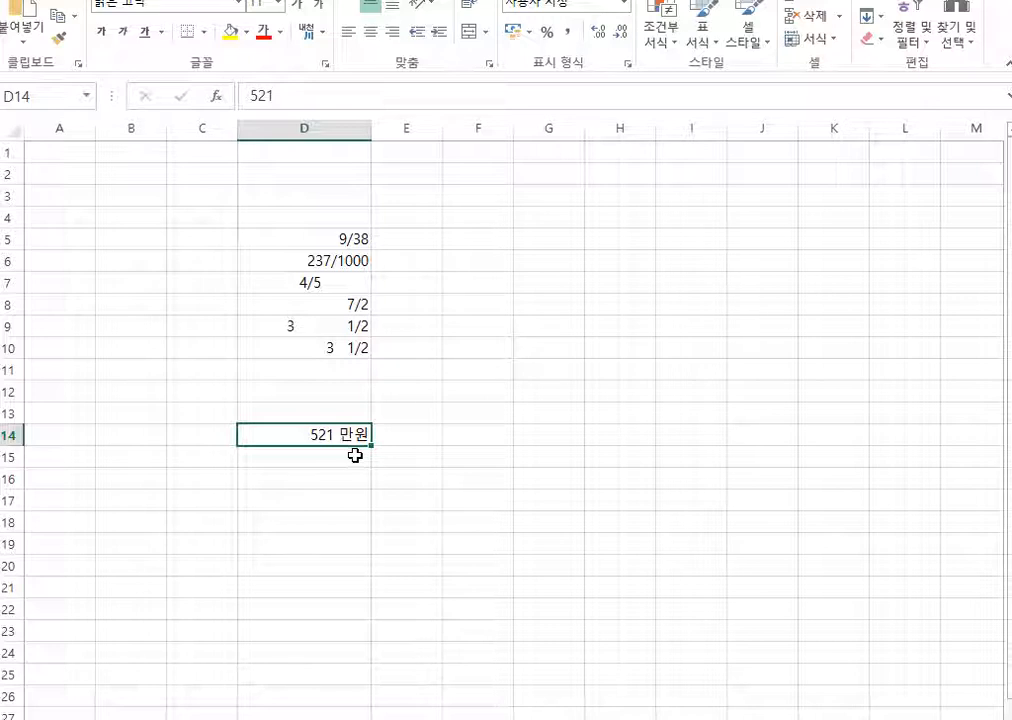
Apply the custom number format "$" #,##0 to cell D15.
click(355, 455)
right_click(357, 457)
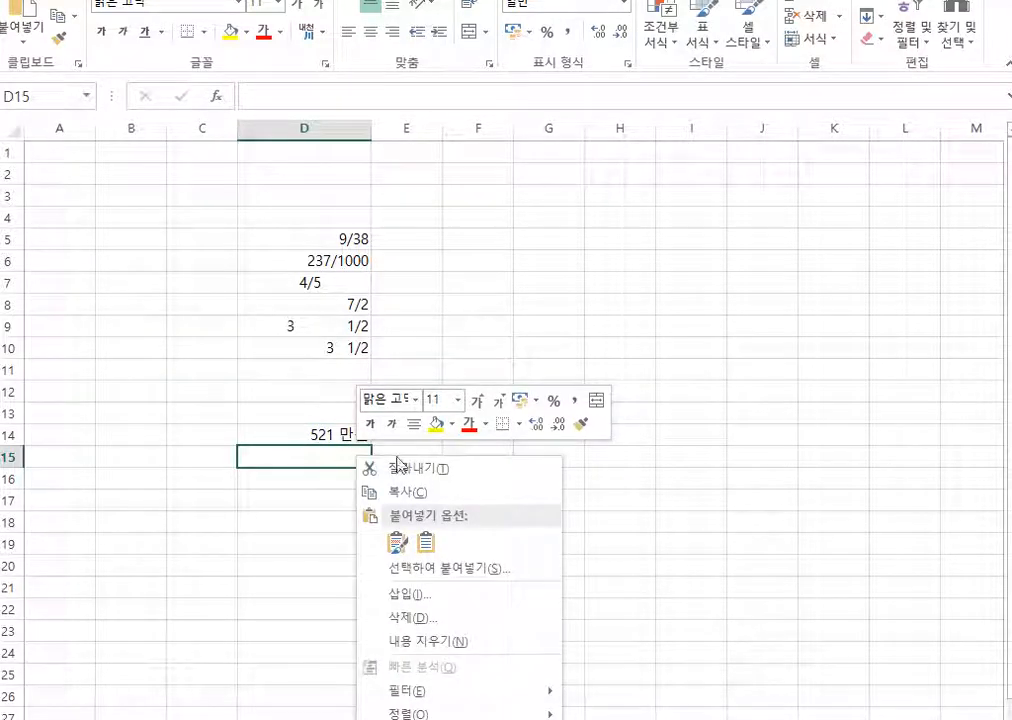
click(410, 718)
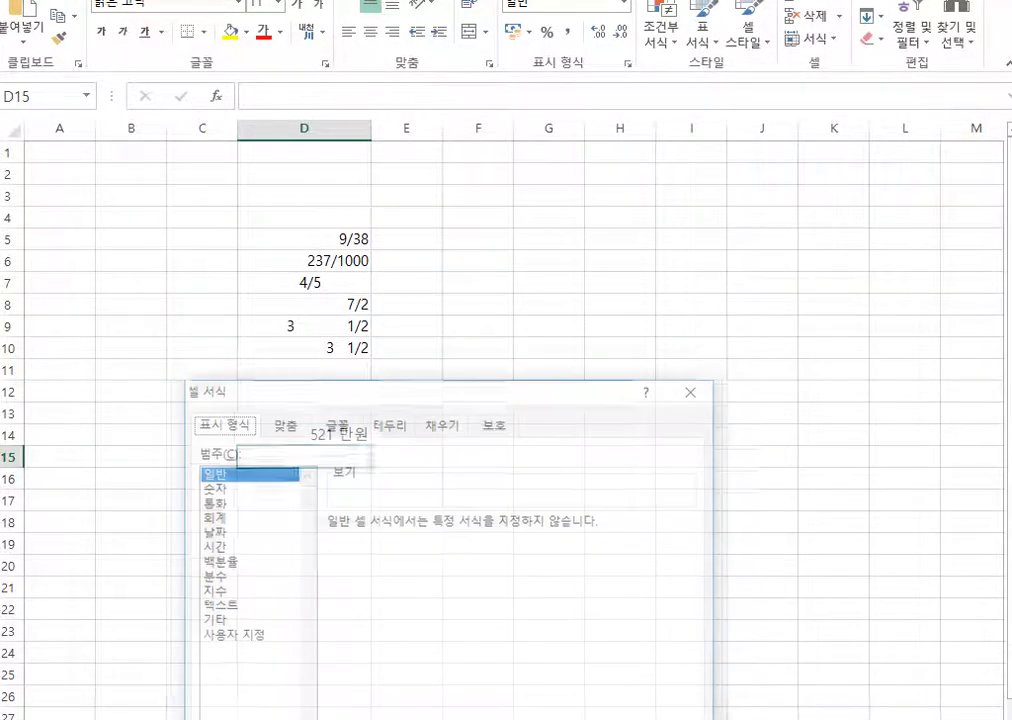
drag(430, 387, 496, 311)
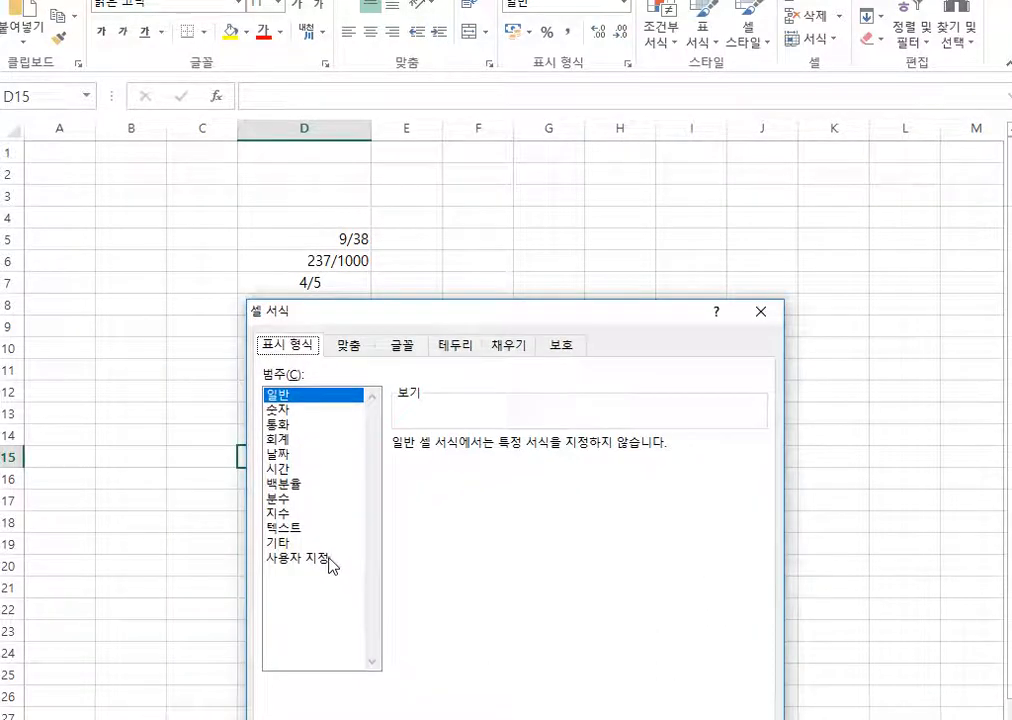
click(330, 559)
drag(441, 467, 388, 470)
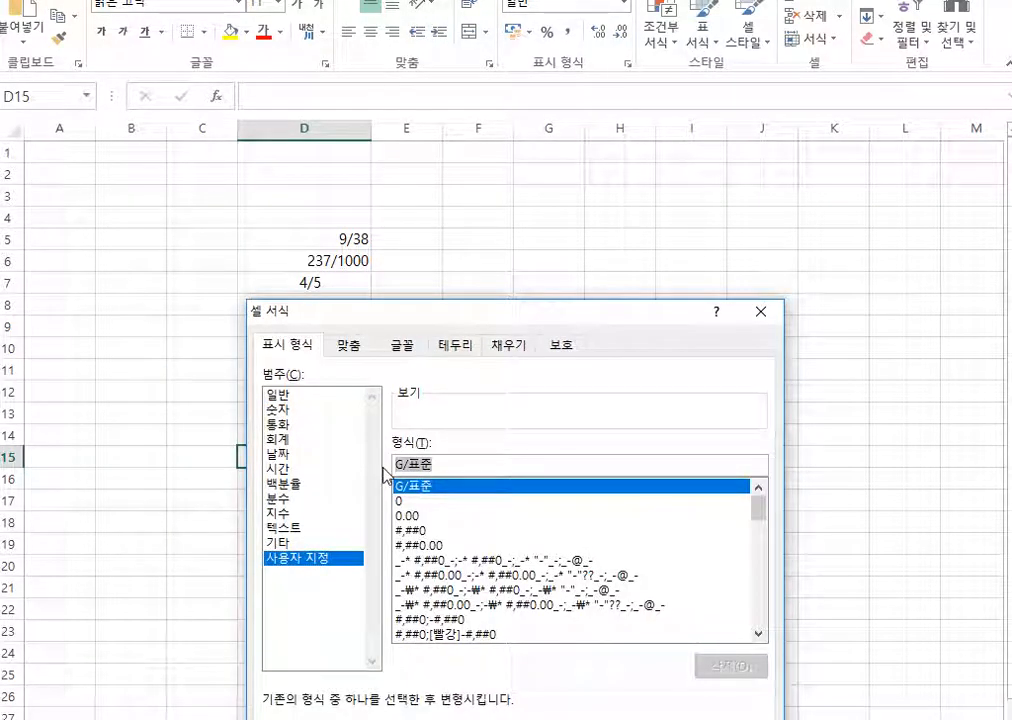
text($)
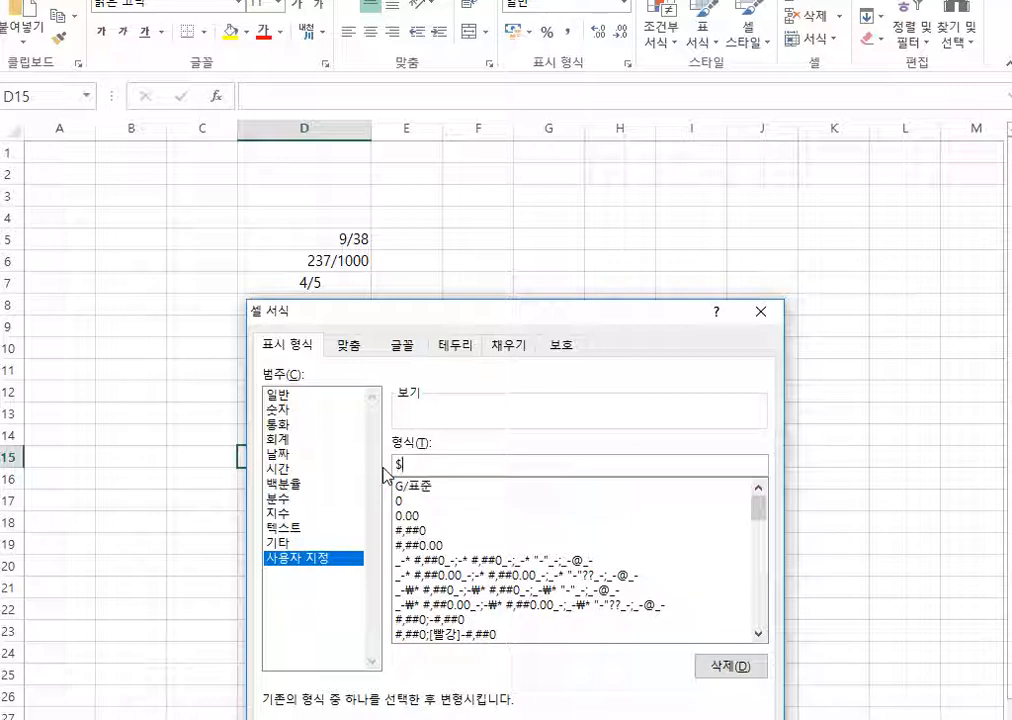
key(BackSpace)
text("$")
text(#,##0)
drag(520, 322, 400, 134)
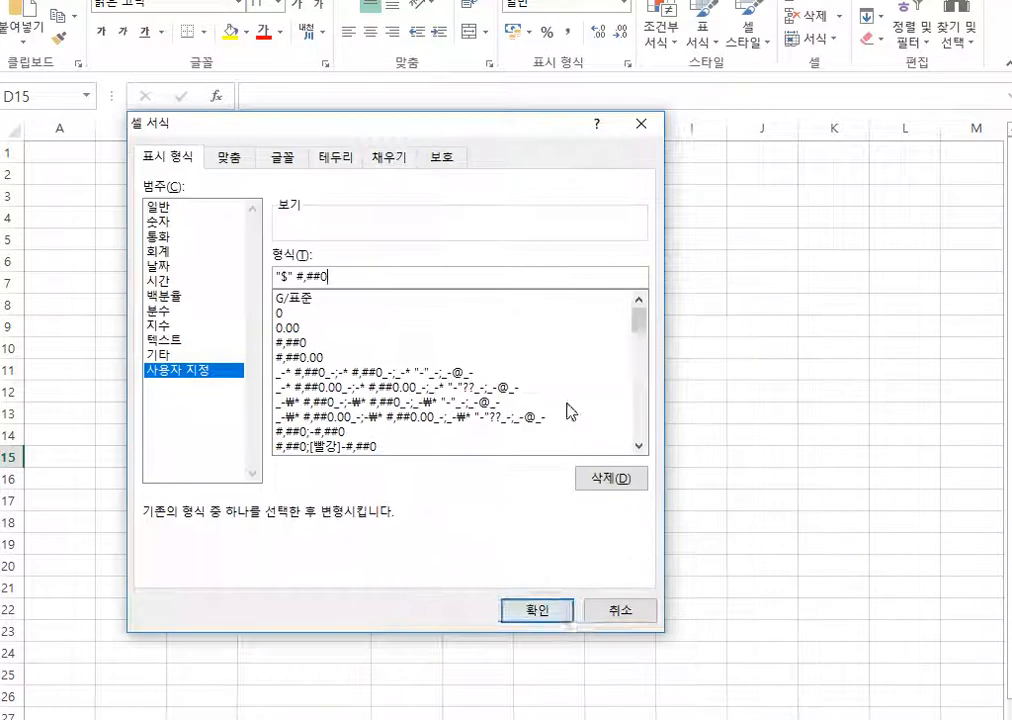
click(538, 610)
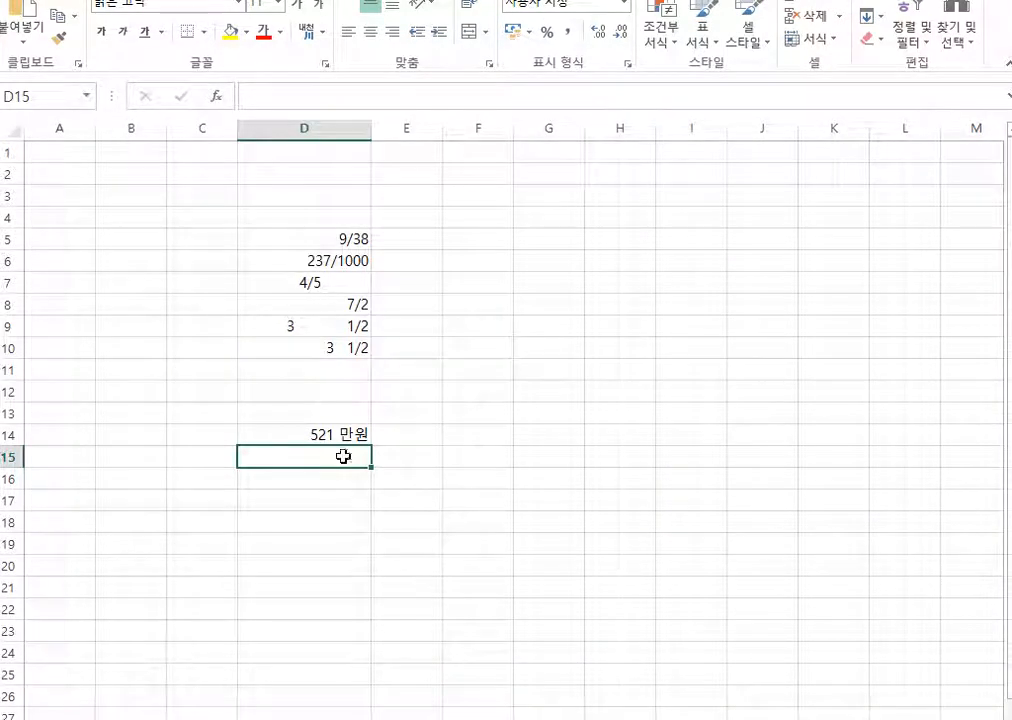
Enter 51234000 in cell D15 and reselect the cell.
text(51,234,)
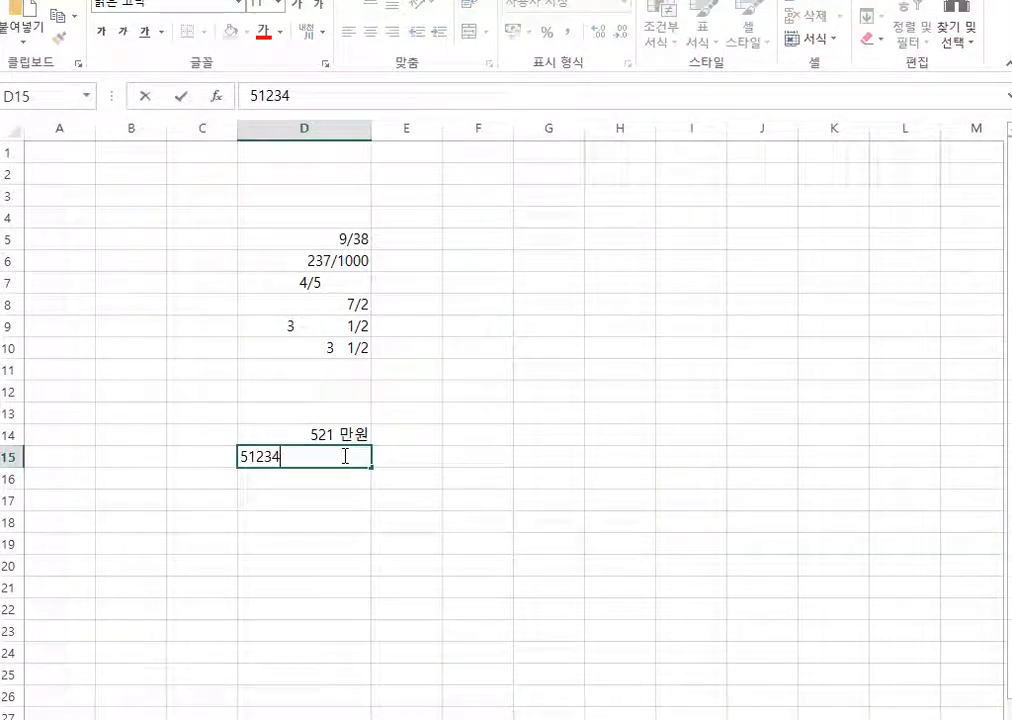
text(000)
key(Return)
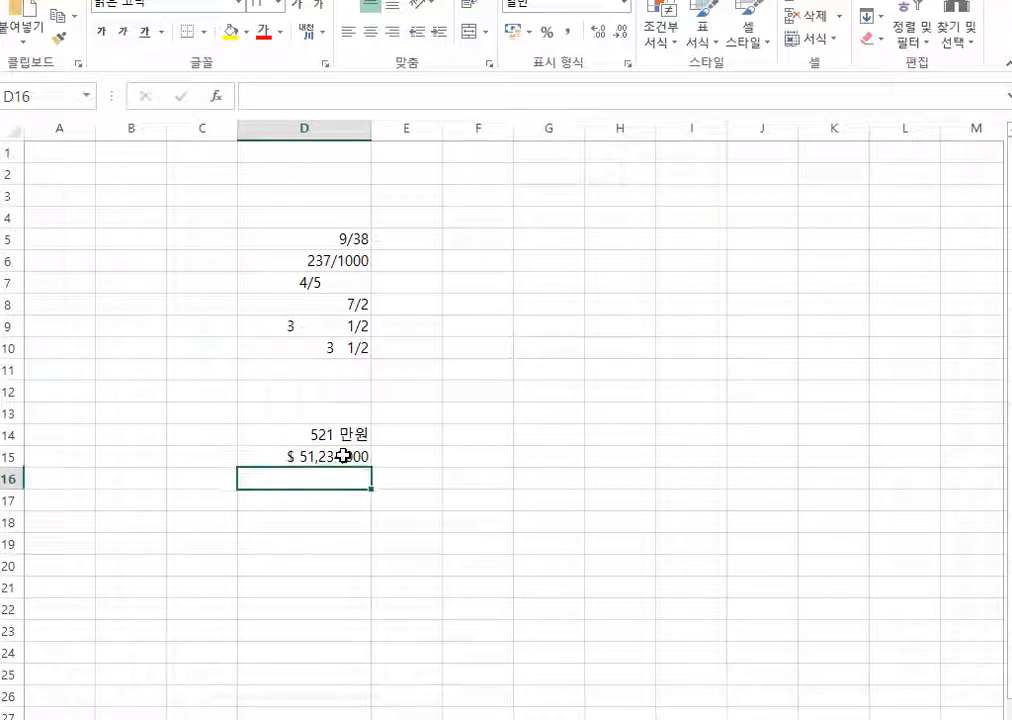
key(Down)
key(Up)
key(Up)
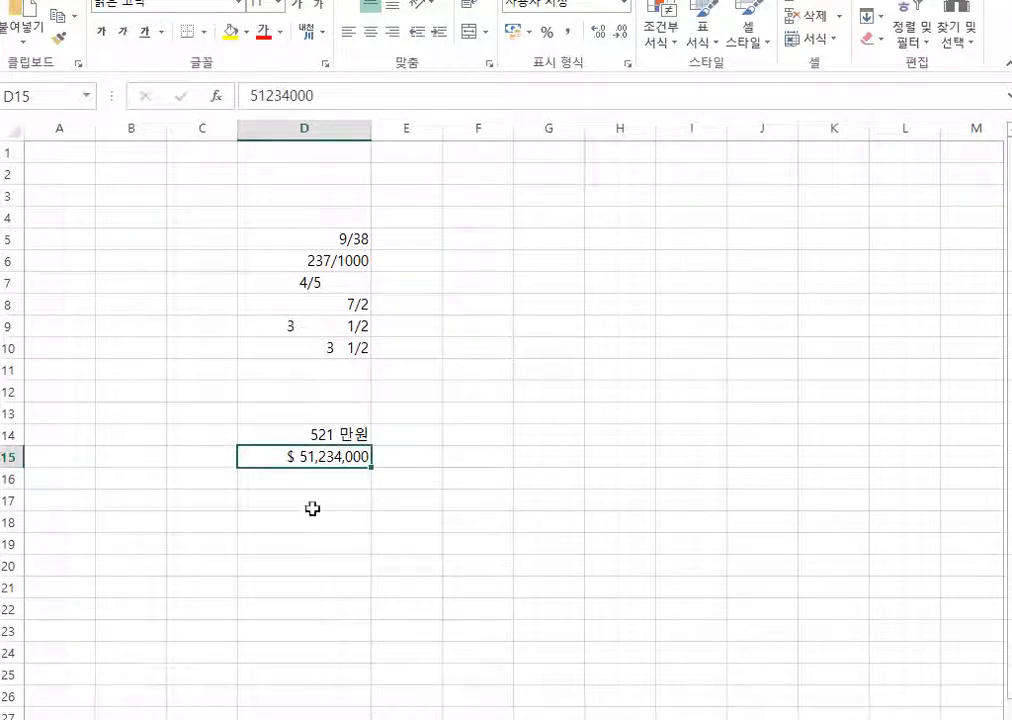
Apply the custom number format "$"* with a trailing space to cell D16.
click(309, 474)
right_click(309, 474)
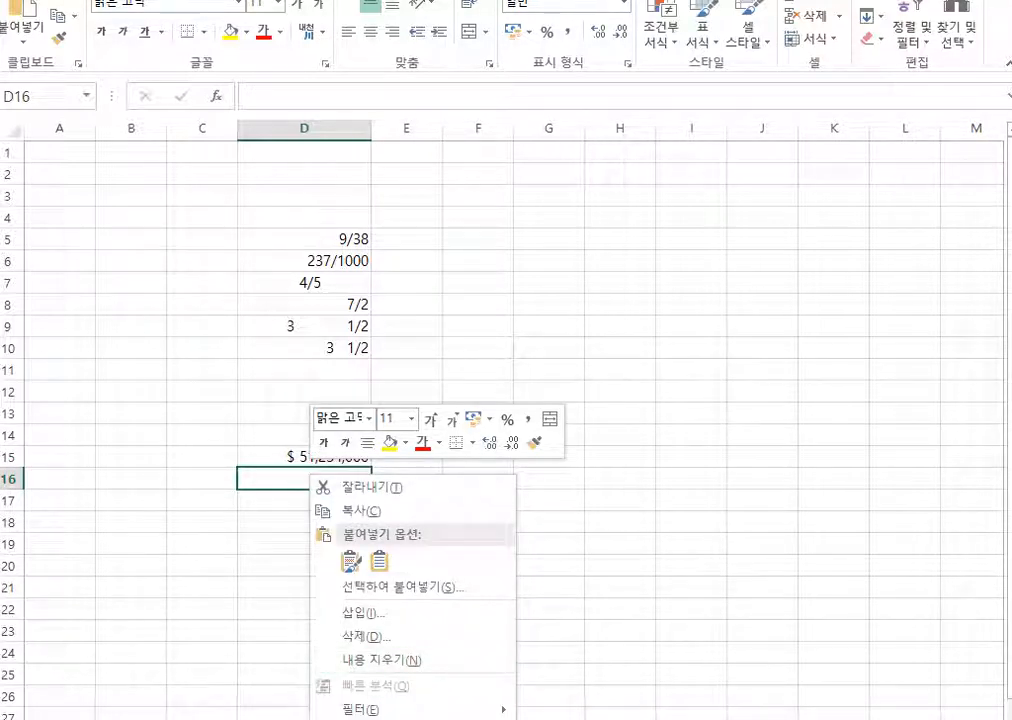
click(375, 719)
drag(291, 387, 602, 32)
click(558, 291)
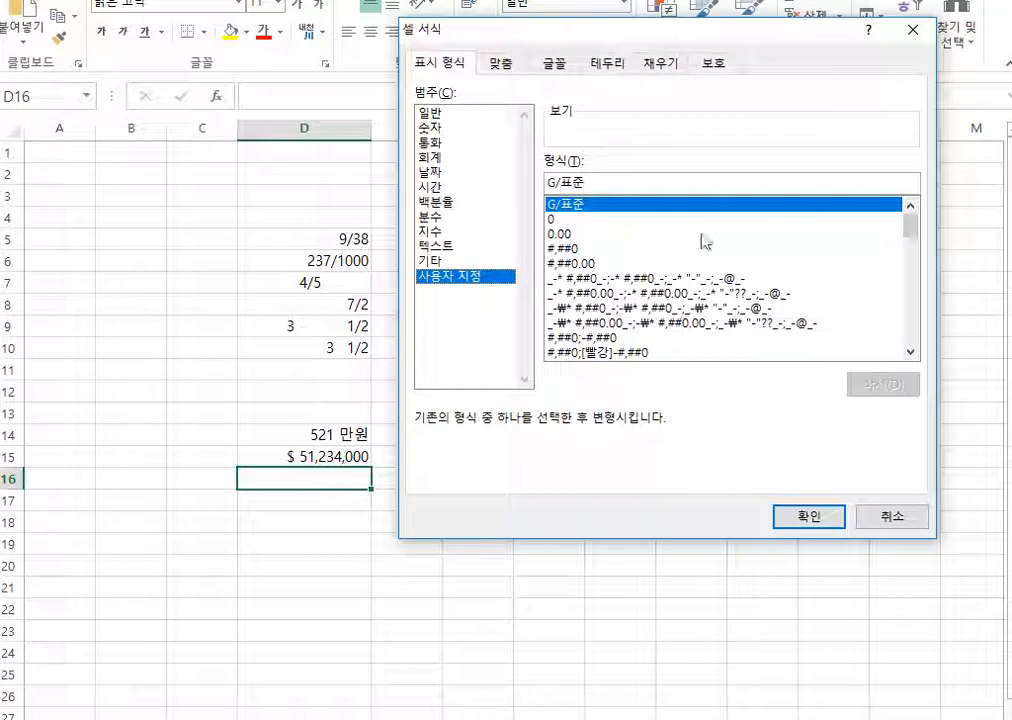
drag(617, 185, 545, 183)
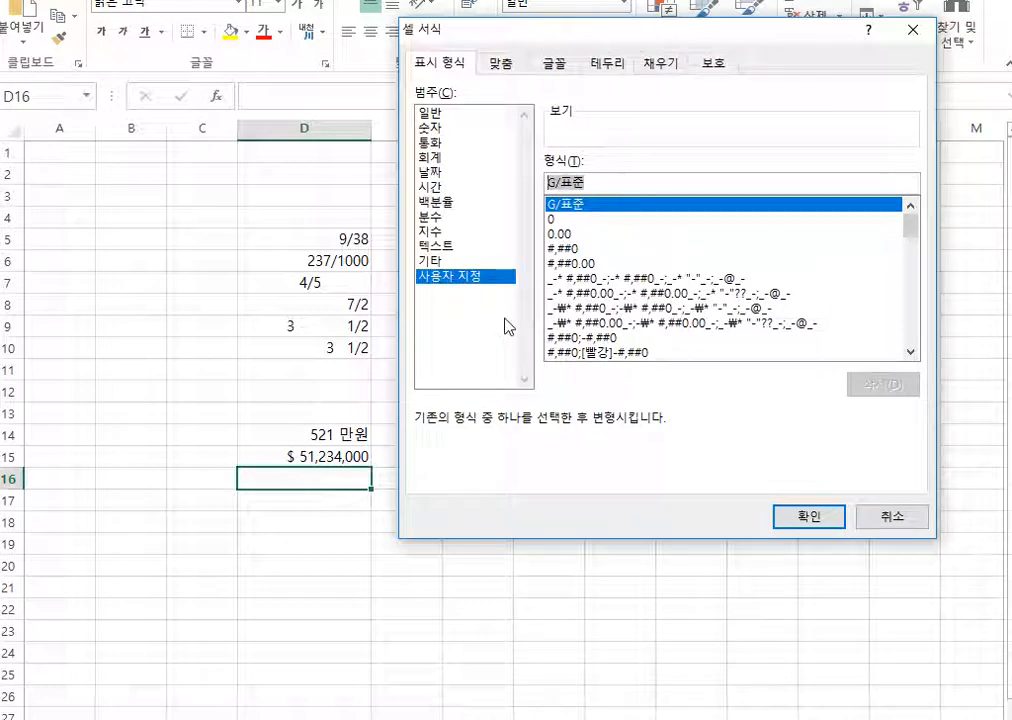
text(")
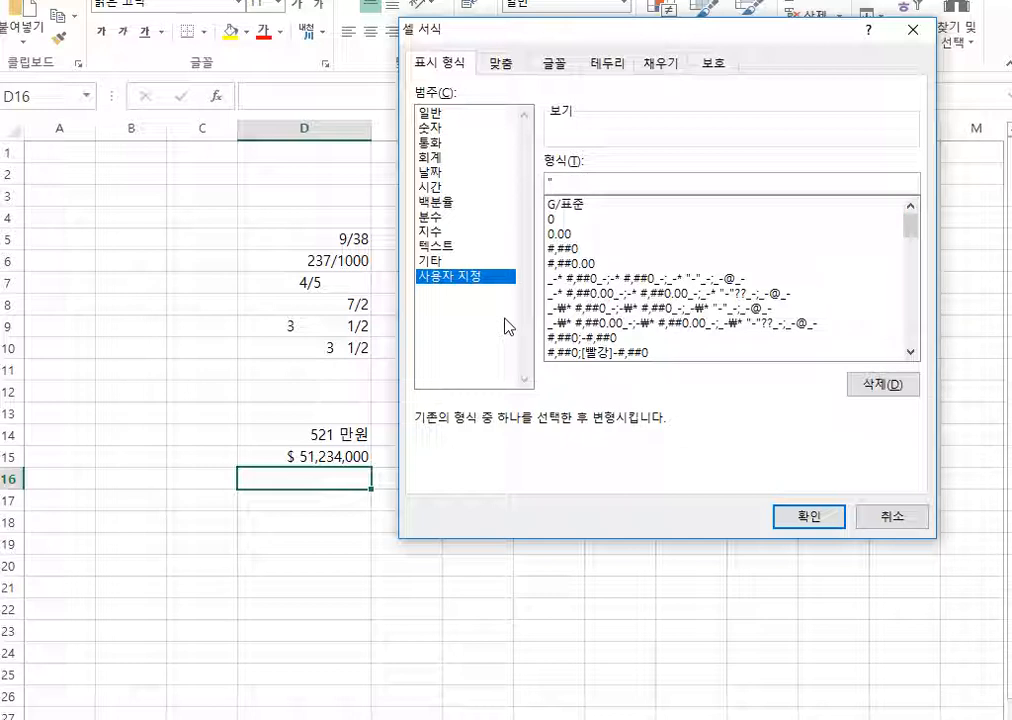
text($")
text(ㅓ)
click(806, 518)
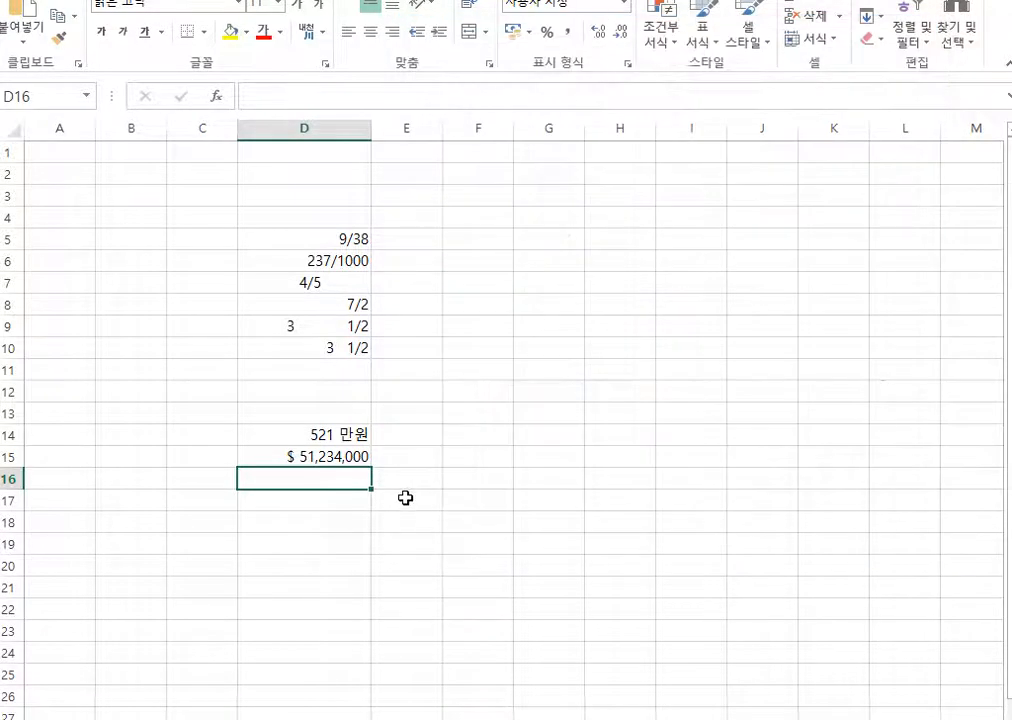
Enter 4512000 in cell D16 and reselect the cell.
text(451)
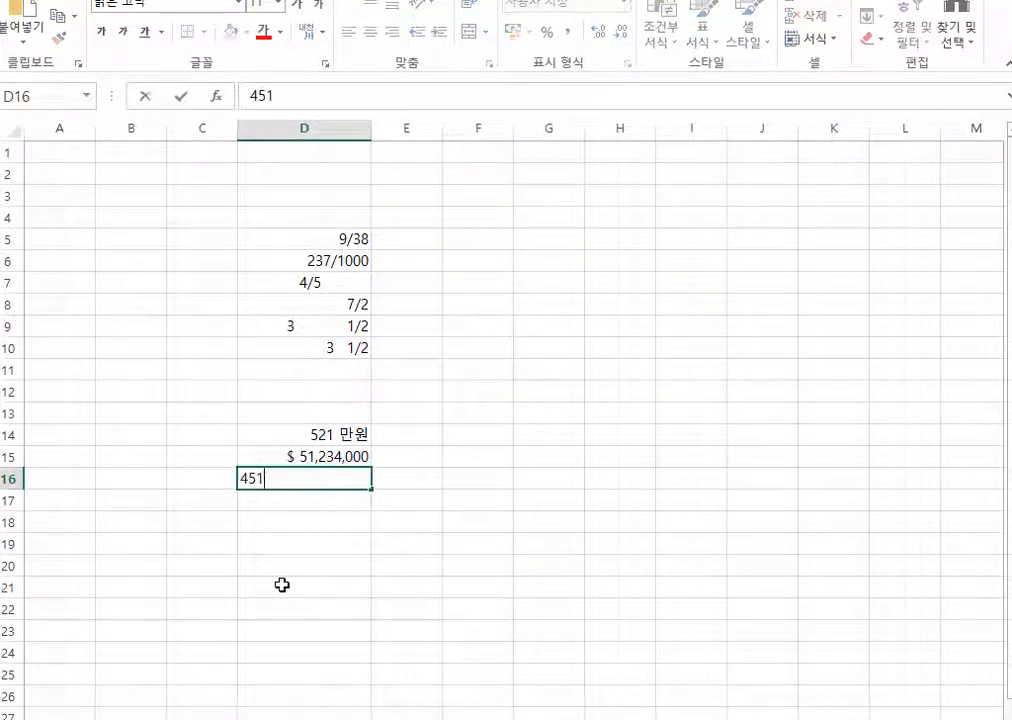
text(2000)
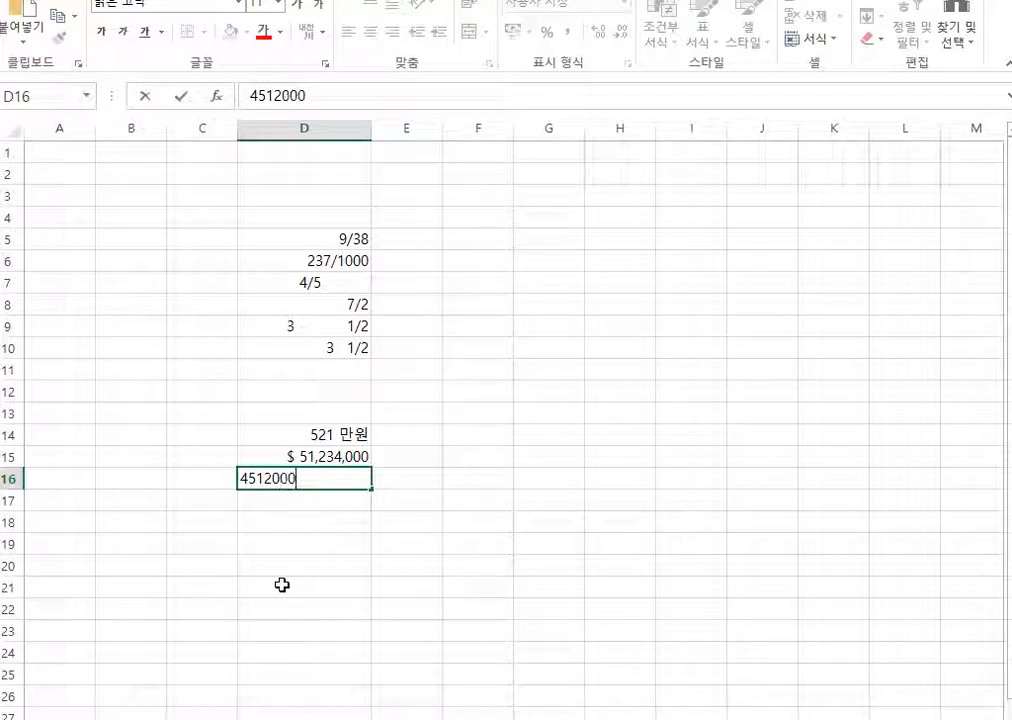
key(Return)
key(Up)
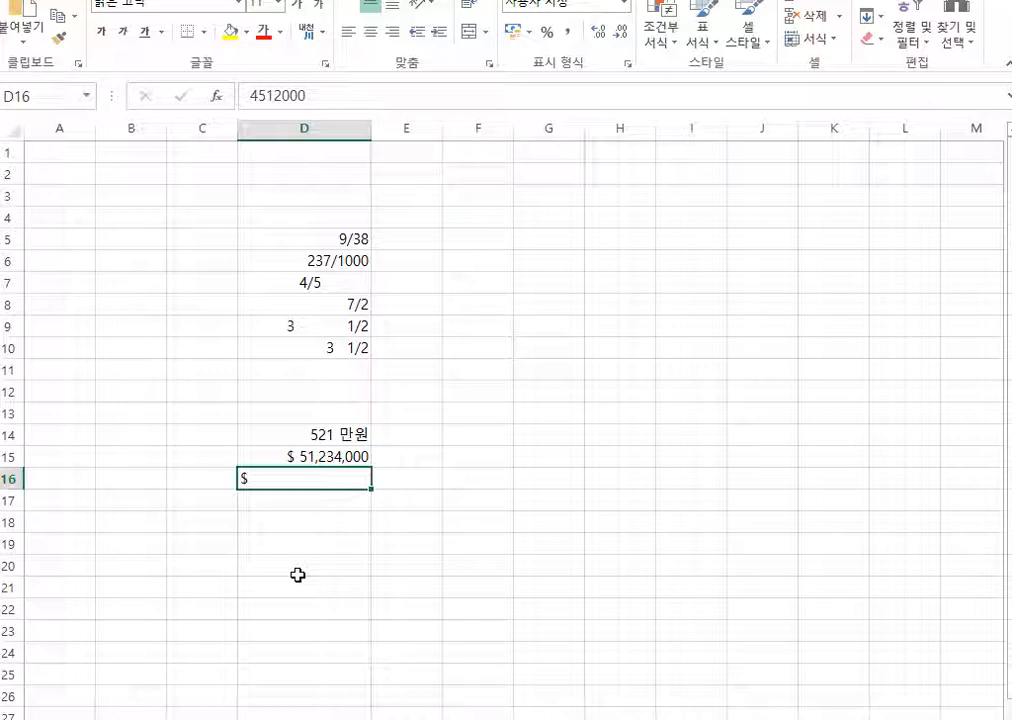
Change the custom number format of cell D16 to "$"*? so the question mark is the repeated fill character.
right_click(306, 478)
click(375, 369)
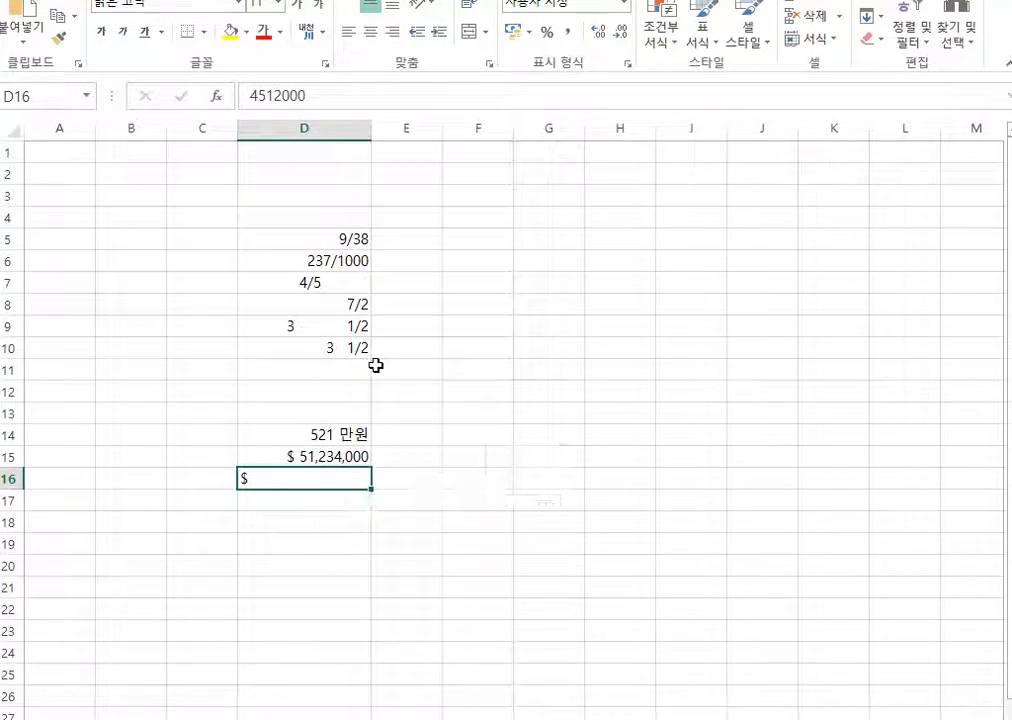
click(292, 259)
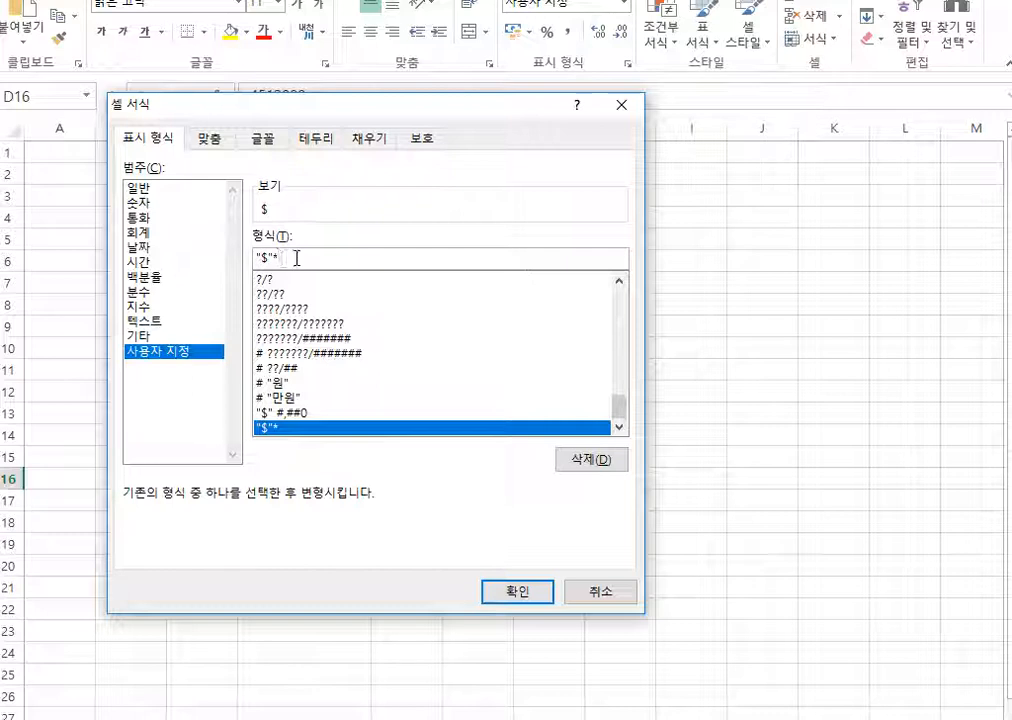
key(BackSpace)
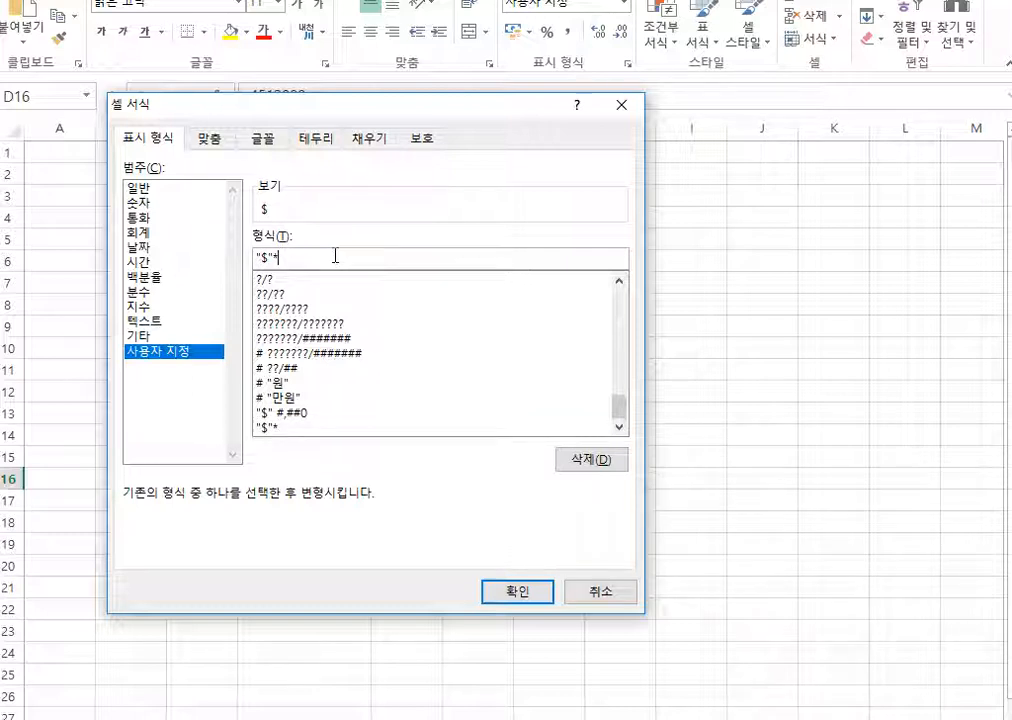
click(506, 593)
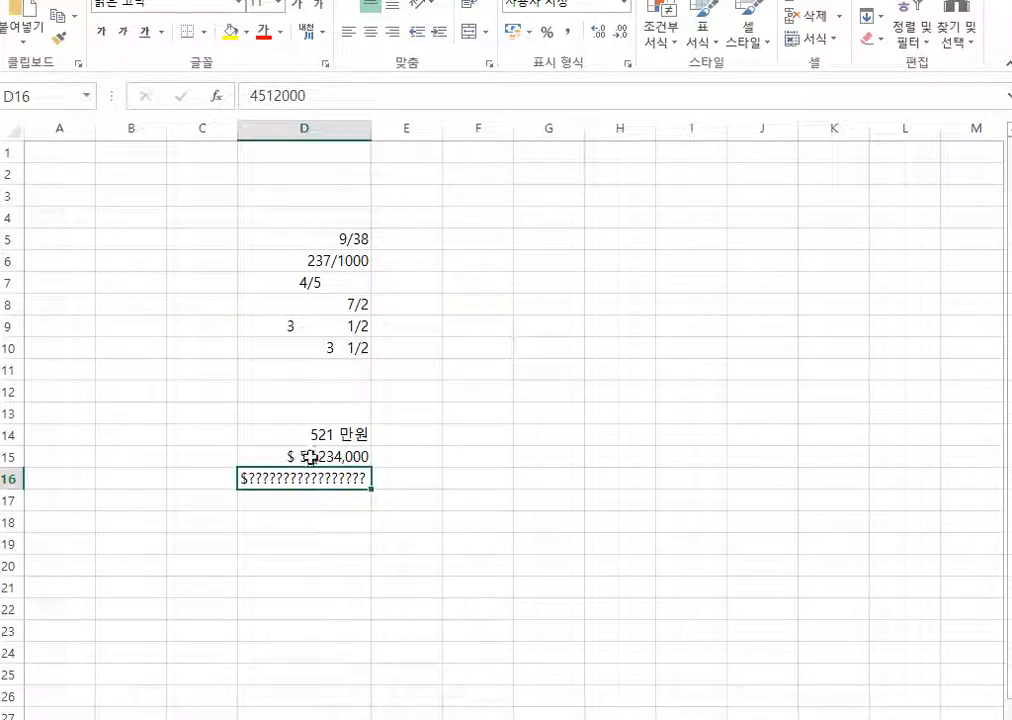
Change the custom number format of cell D16 to "$"* #,##0, with a space as the repeated fill character.
right_click(283, 483)
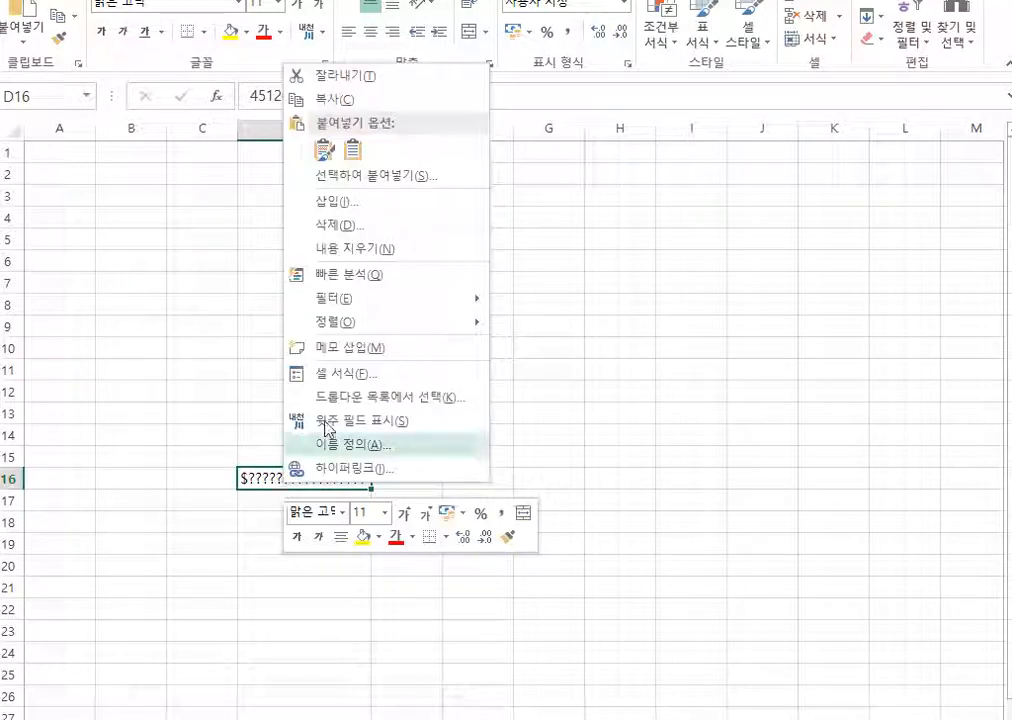
click(340, 373)
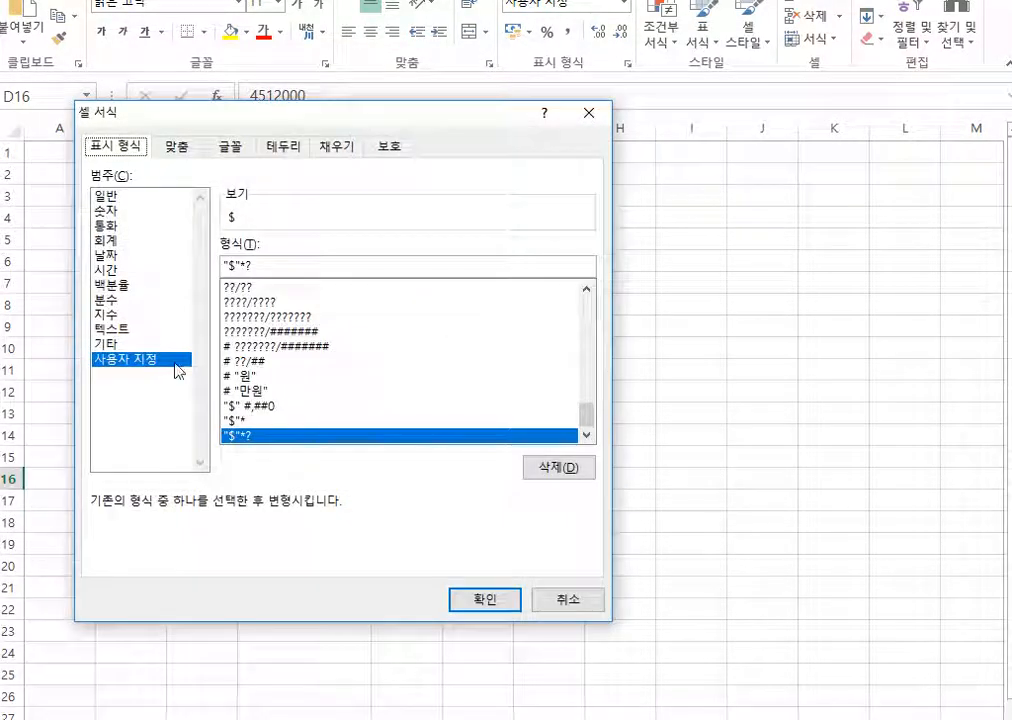
click(270, 266)
key(BackSpace)
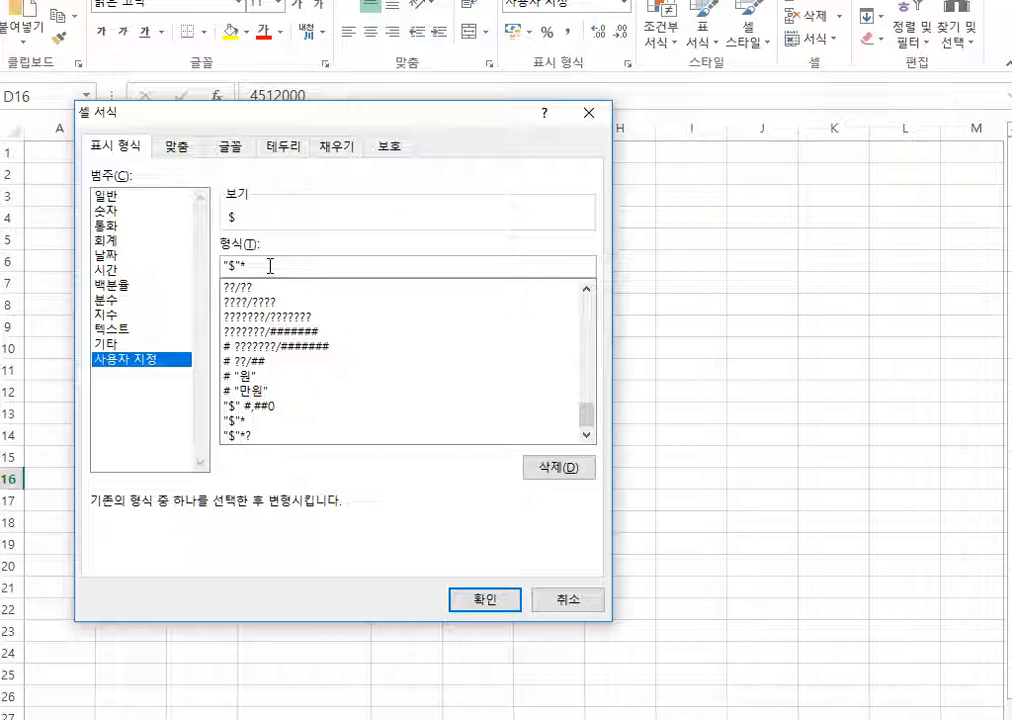
text(#,##0)
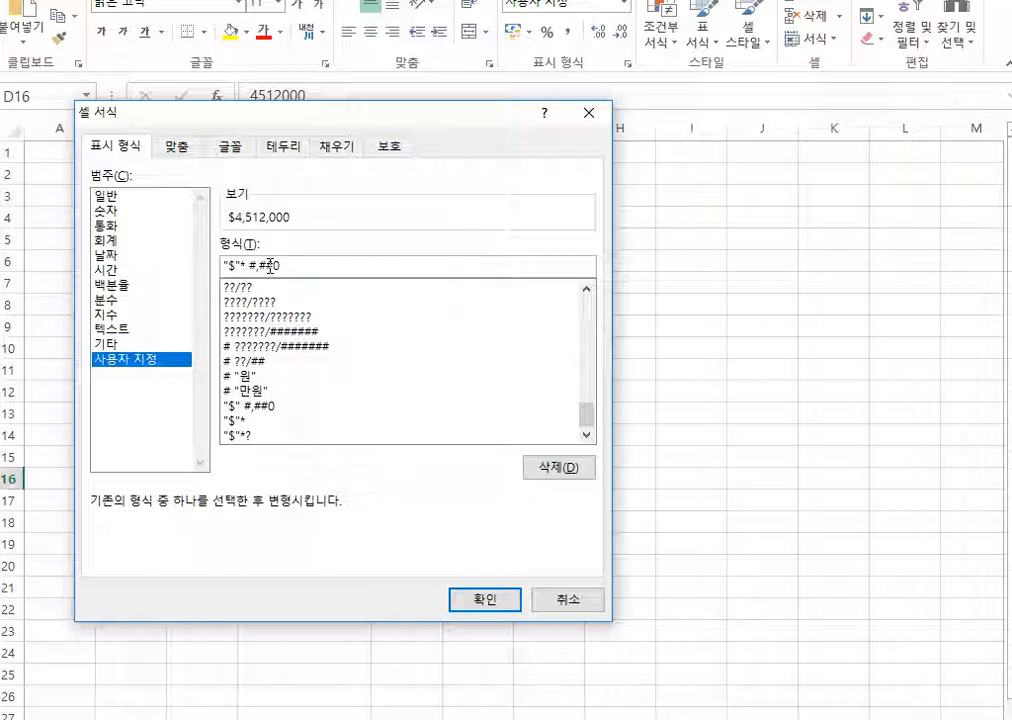
click(247, 265)
key(BackSpace)
drag(290, 265, 230, 265)
click(247, 265)
click(487, 599)
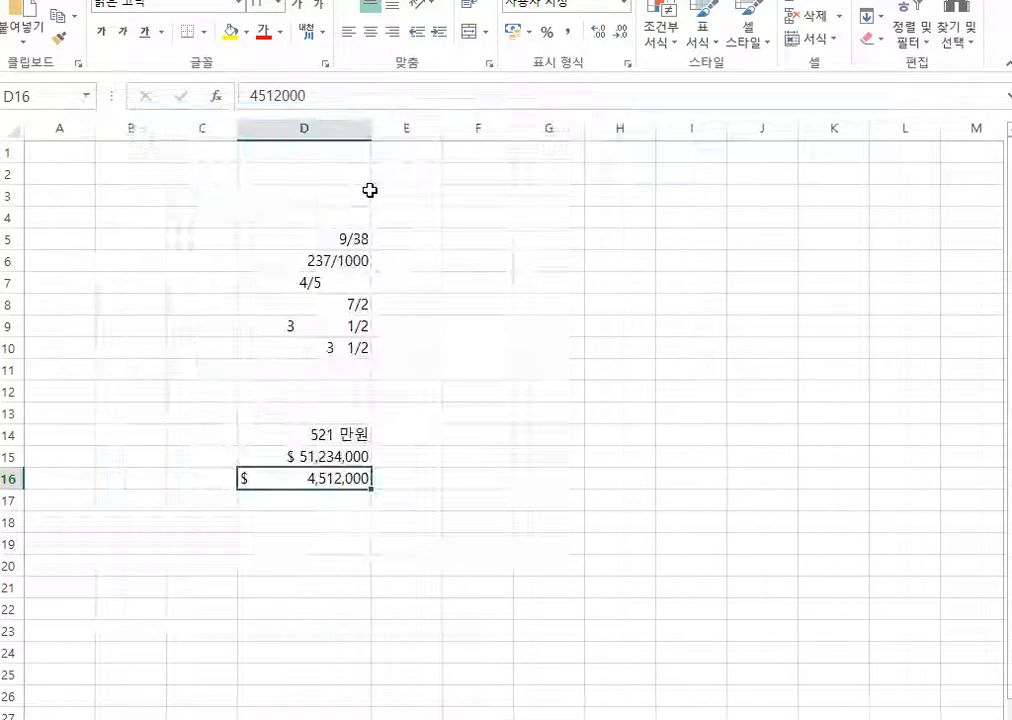